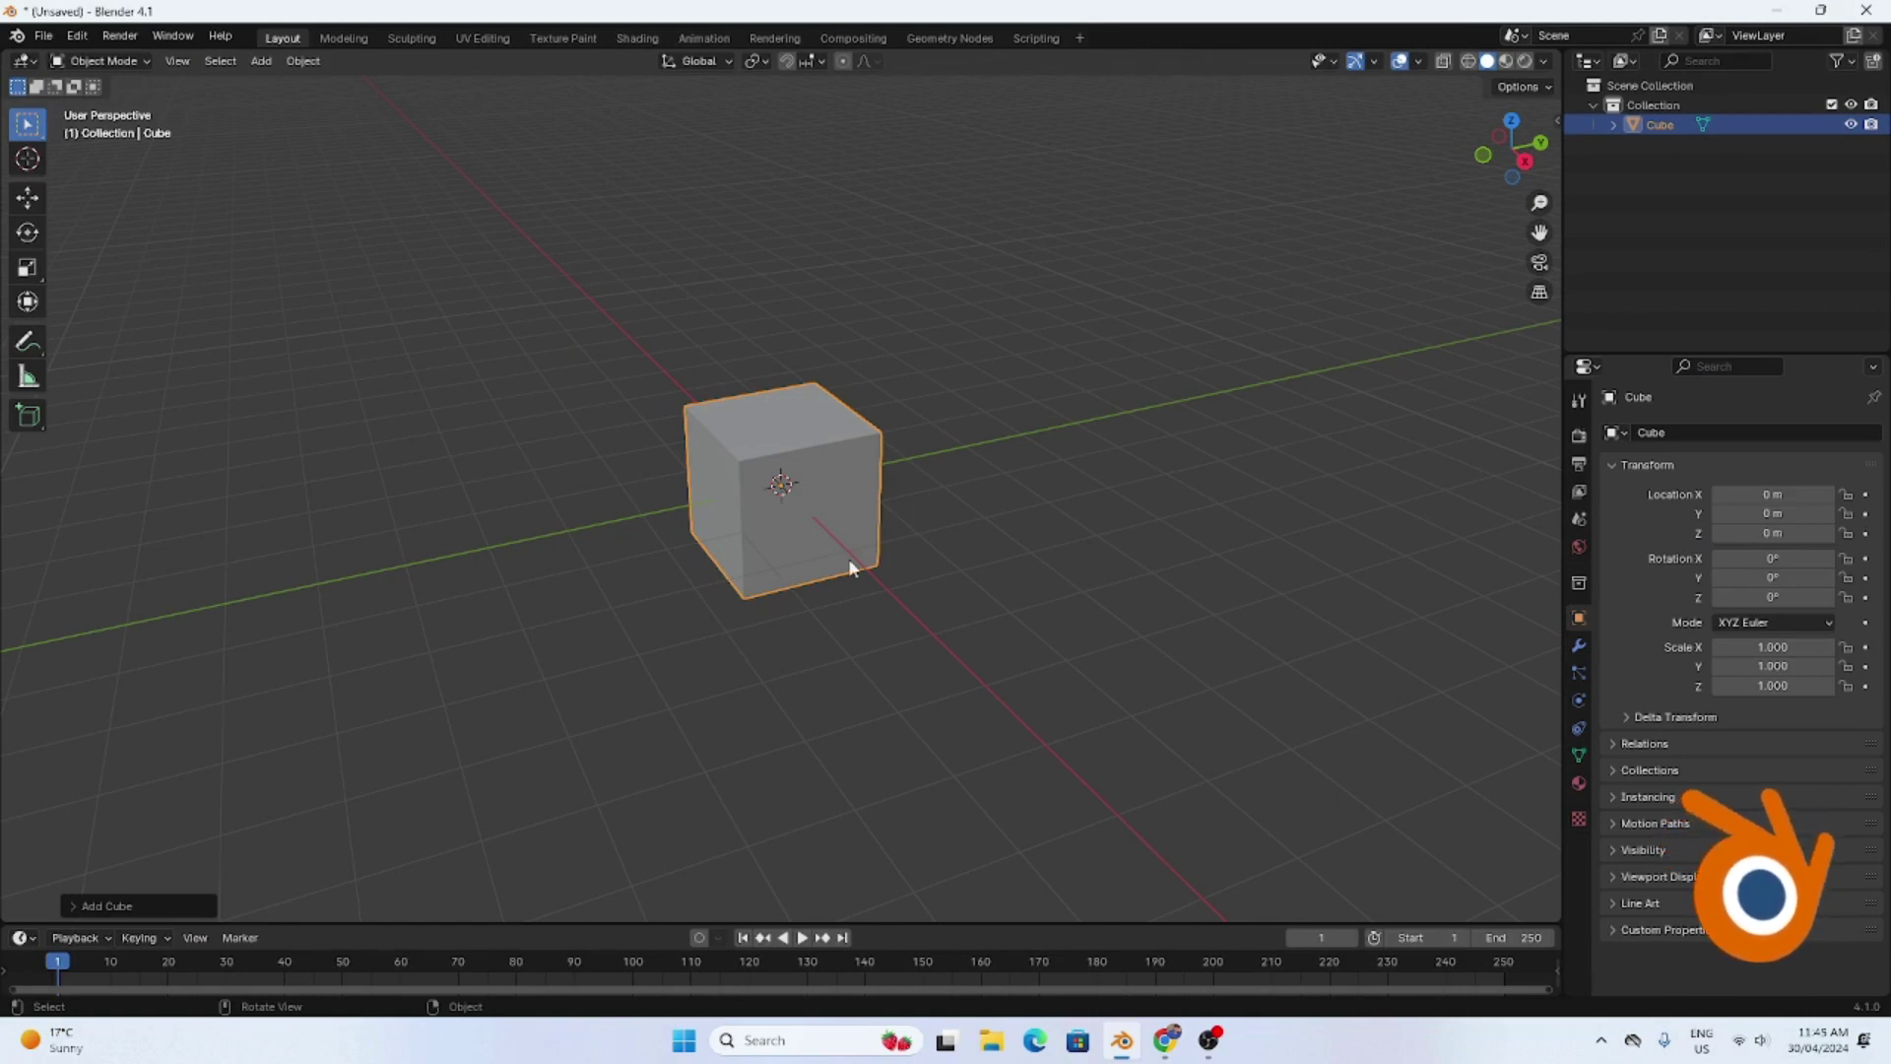
# - Dismiss the Add Cube options and switch the cube into Edit Mode
pyautogui.click(808, 487)
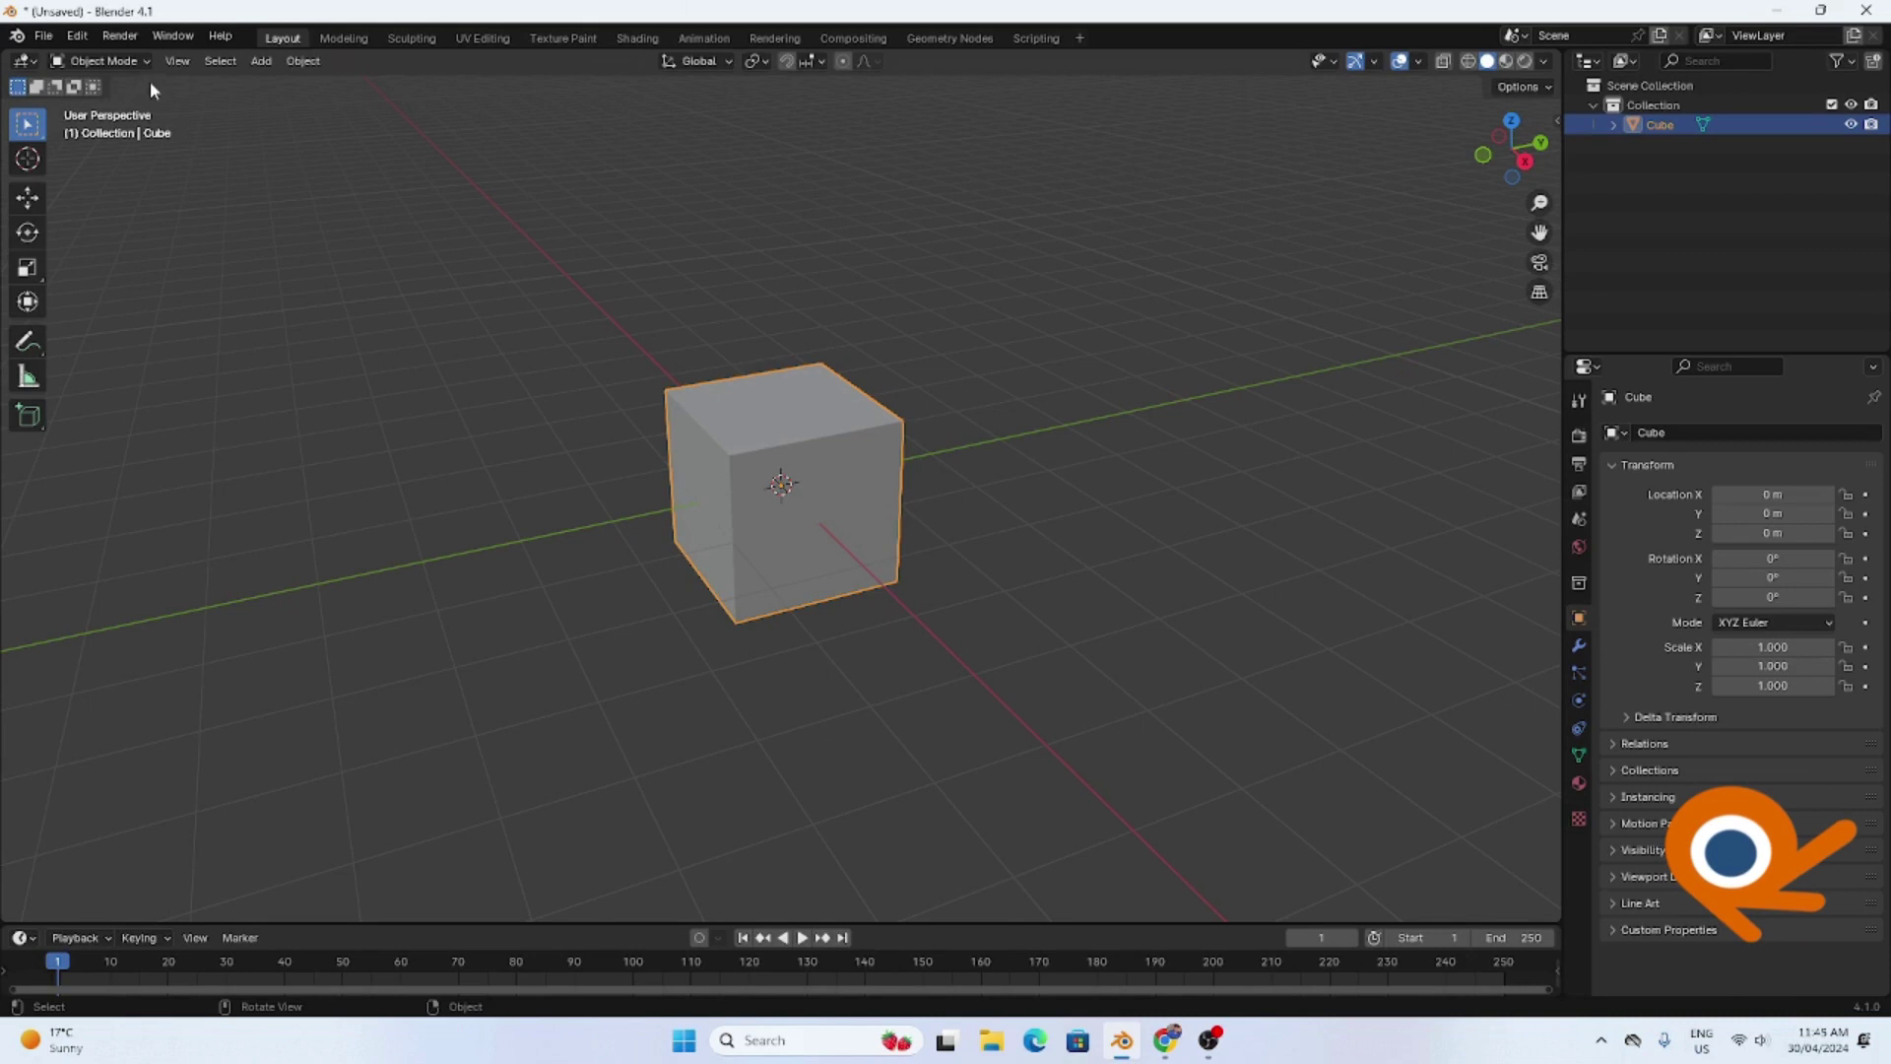
pyautogui.click(100, 61)
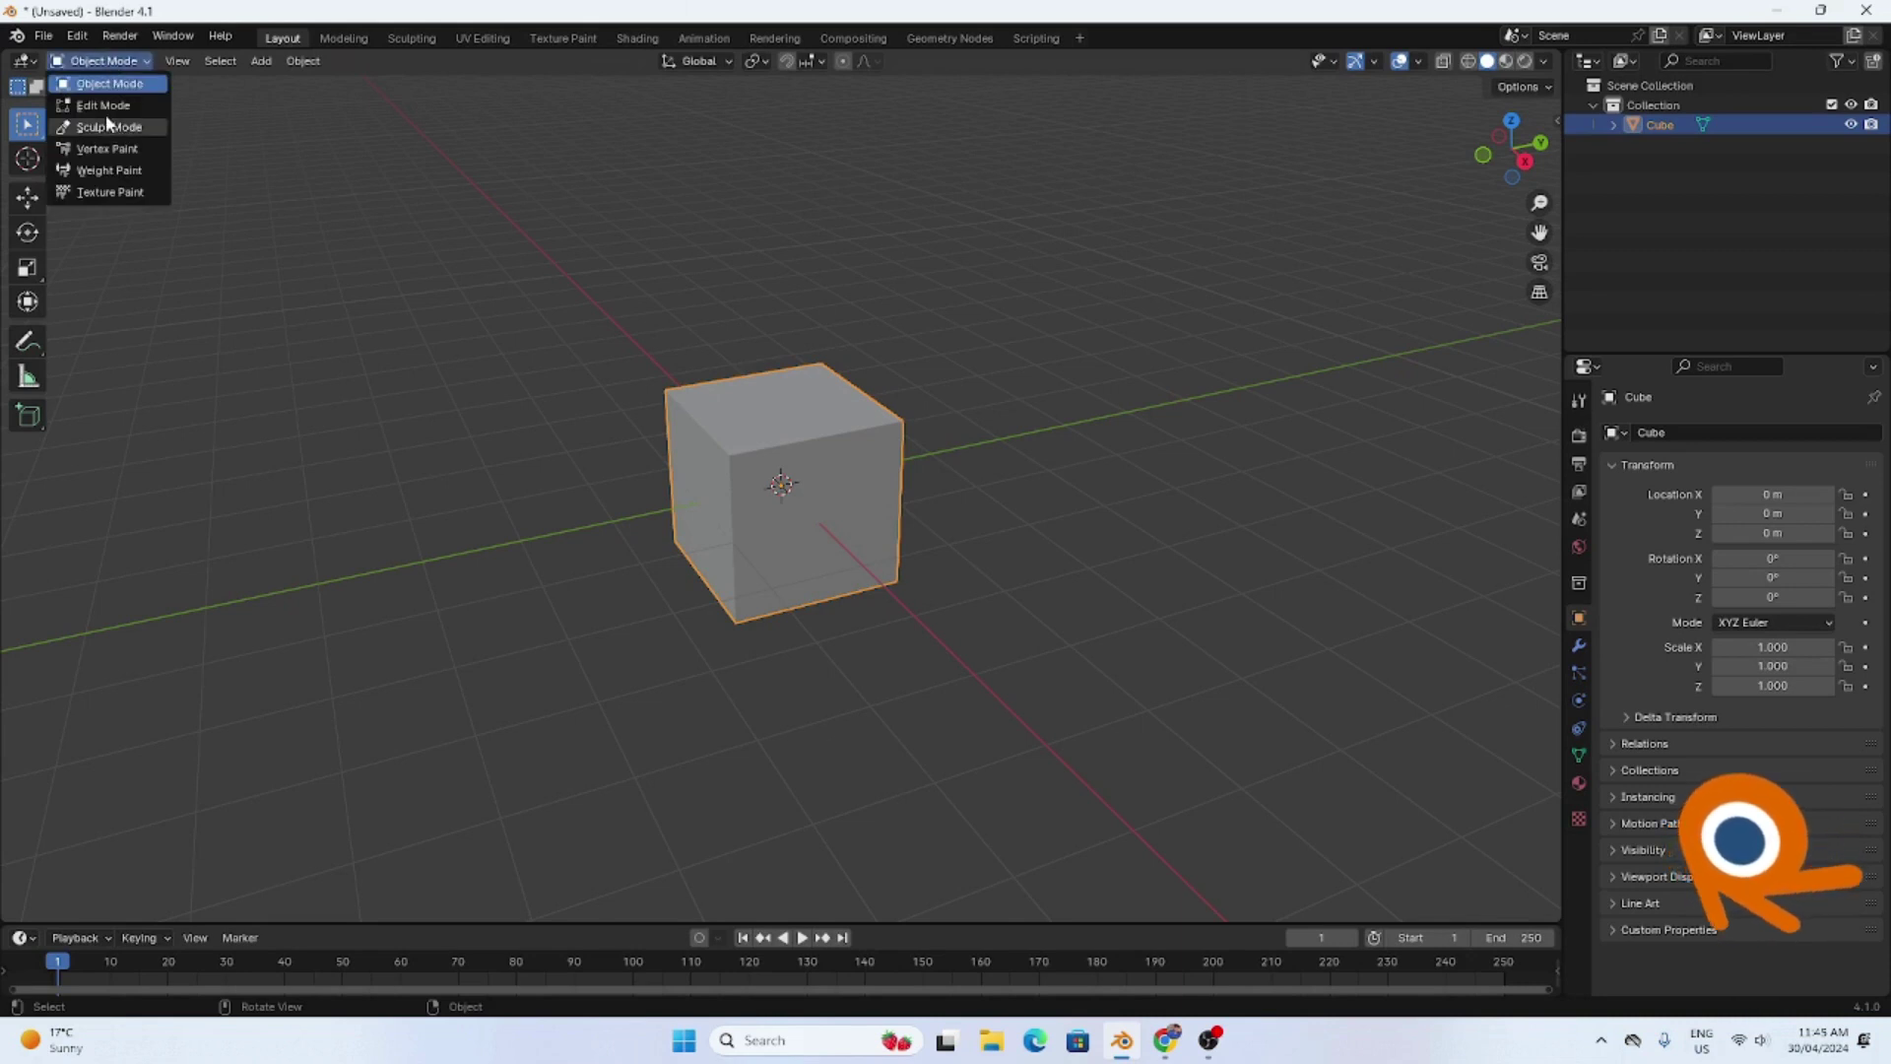
pyautogui.click(102, 105)
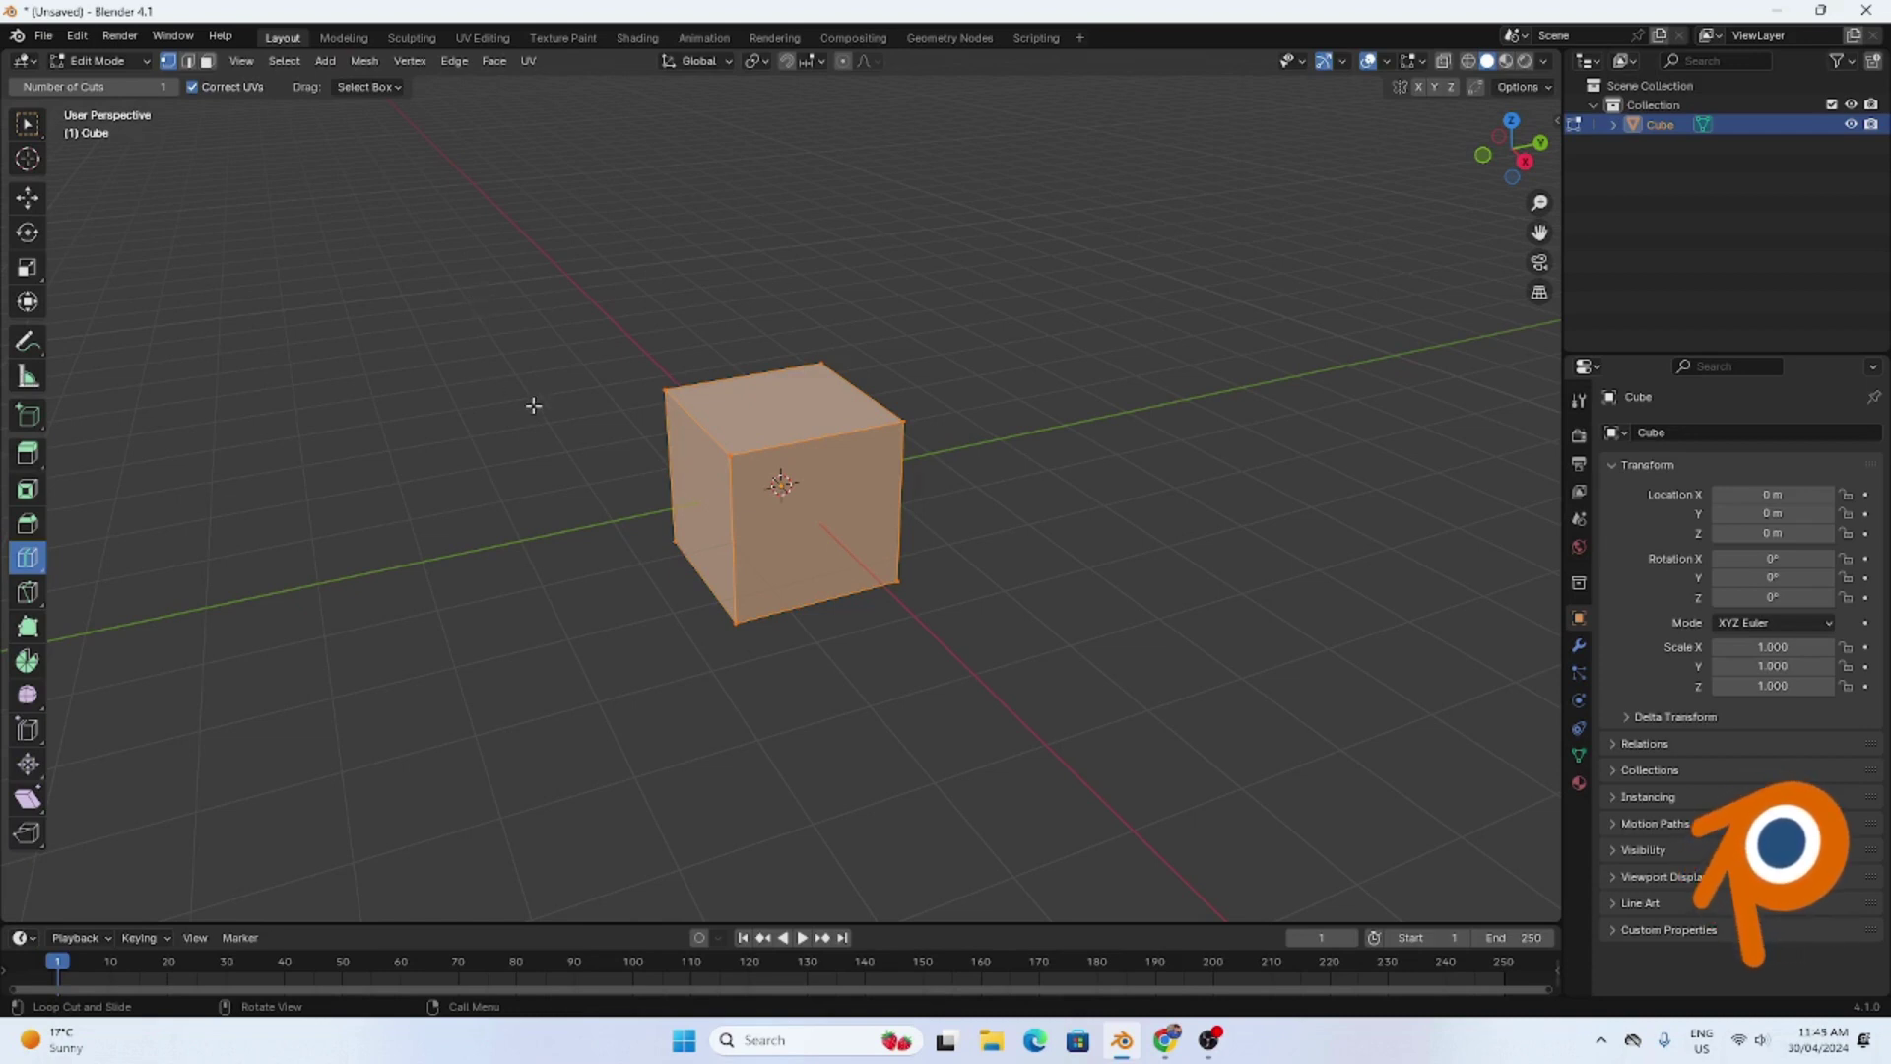
# - Enable face select mode and select only the cube's top face with box select
pyautogui.click(208, 63)
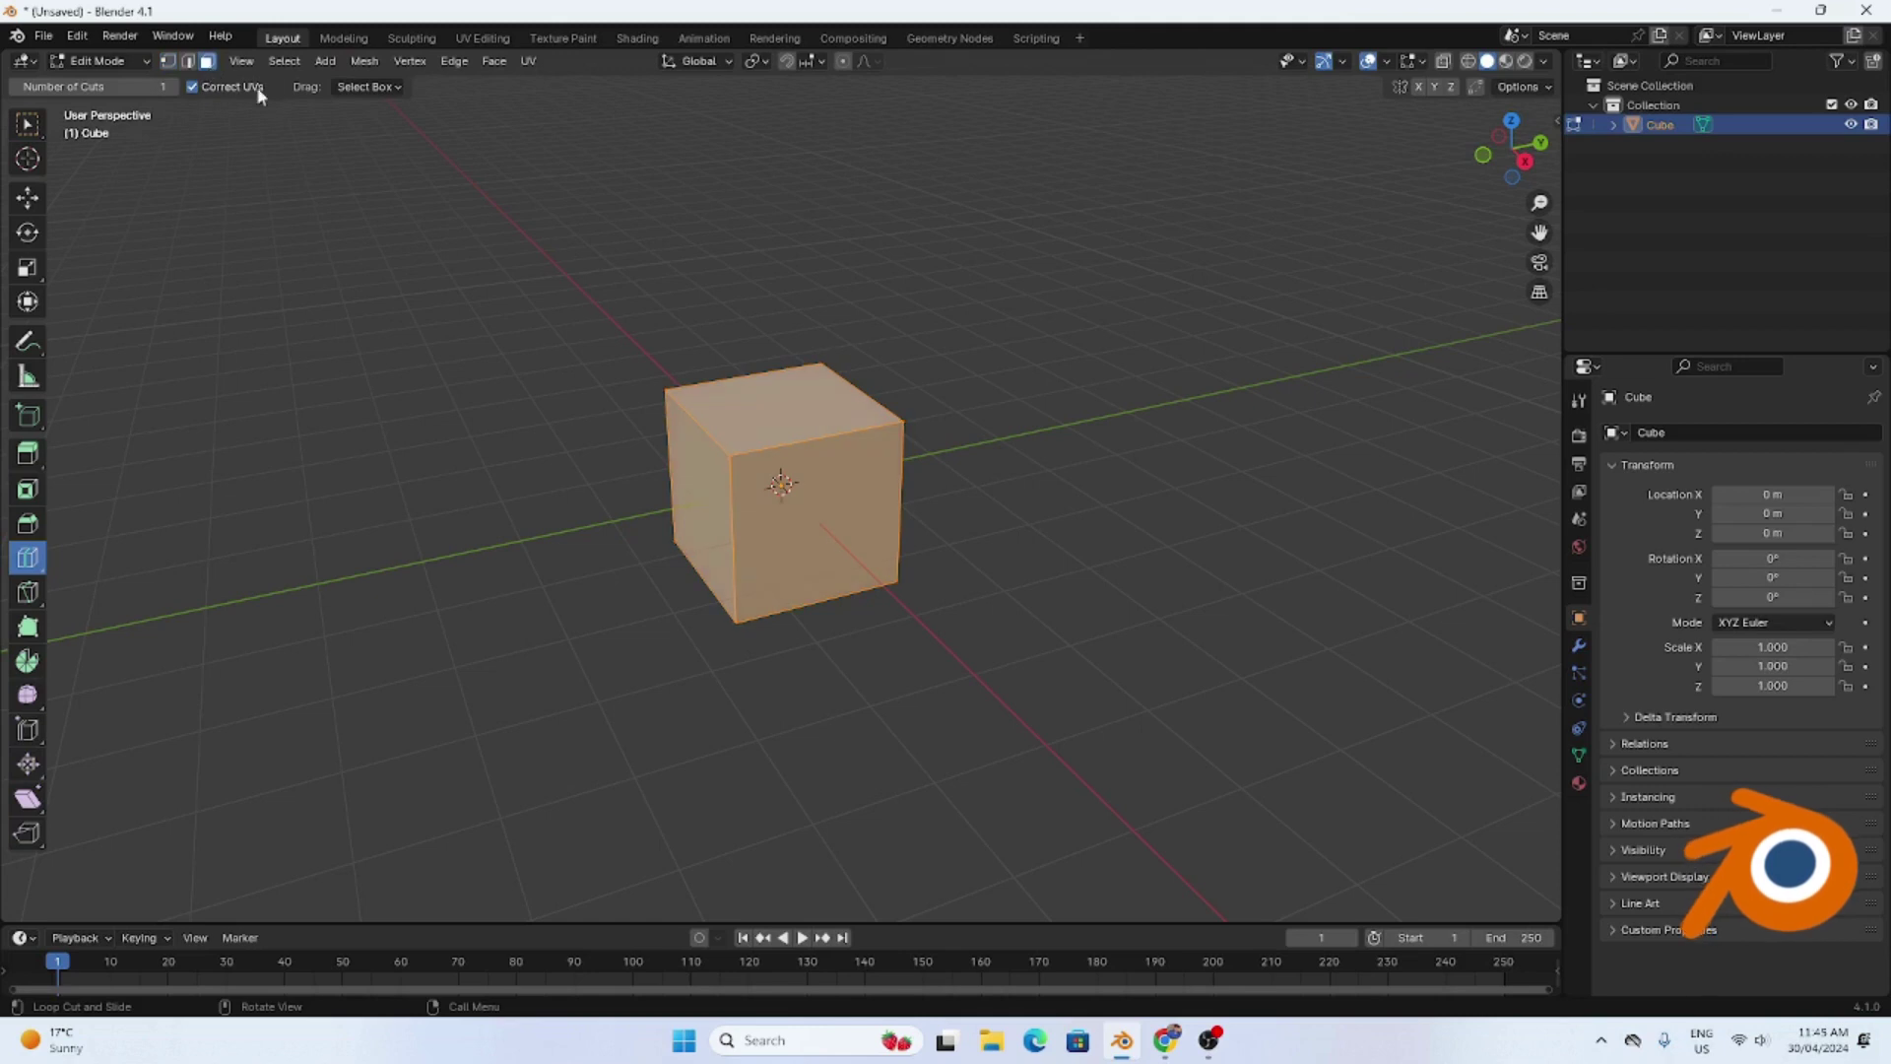
pyautogui.click(188, 63)
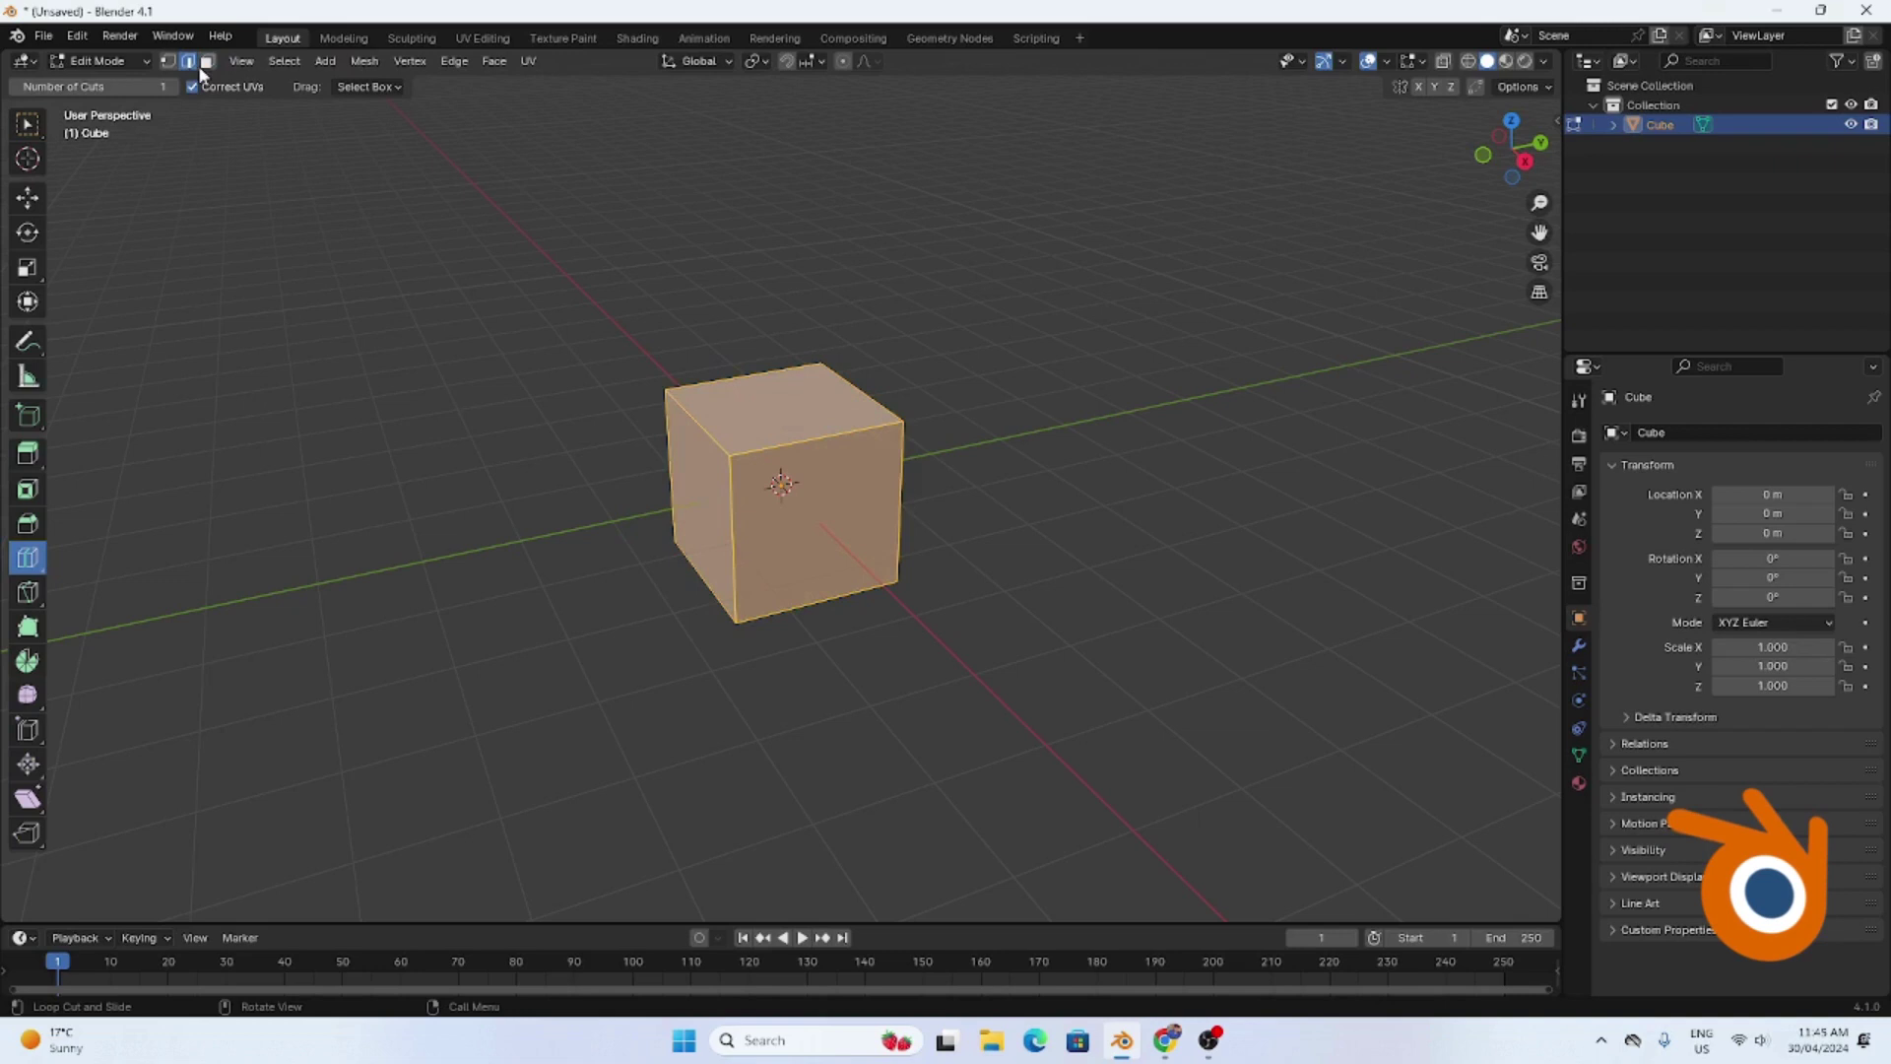
pyautogui.click(209, 64)
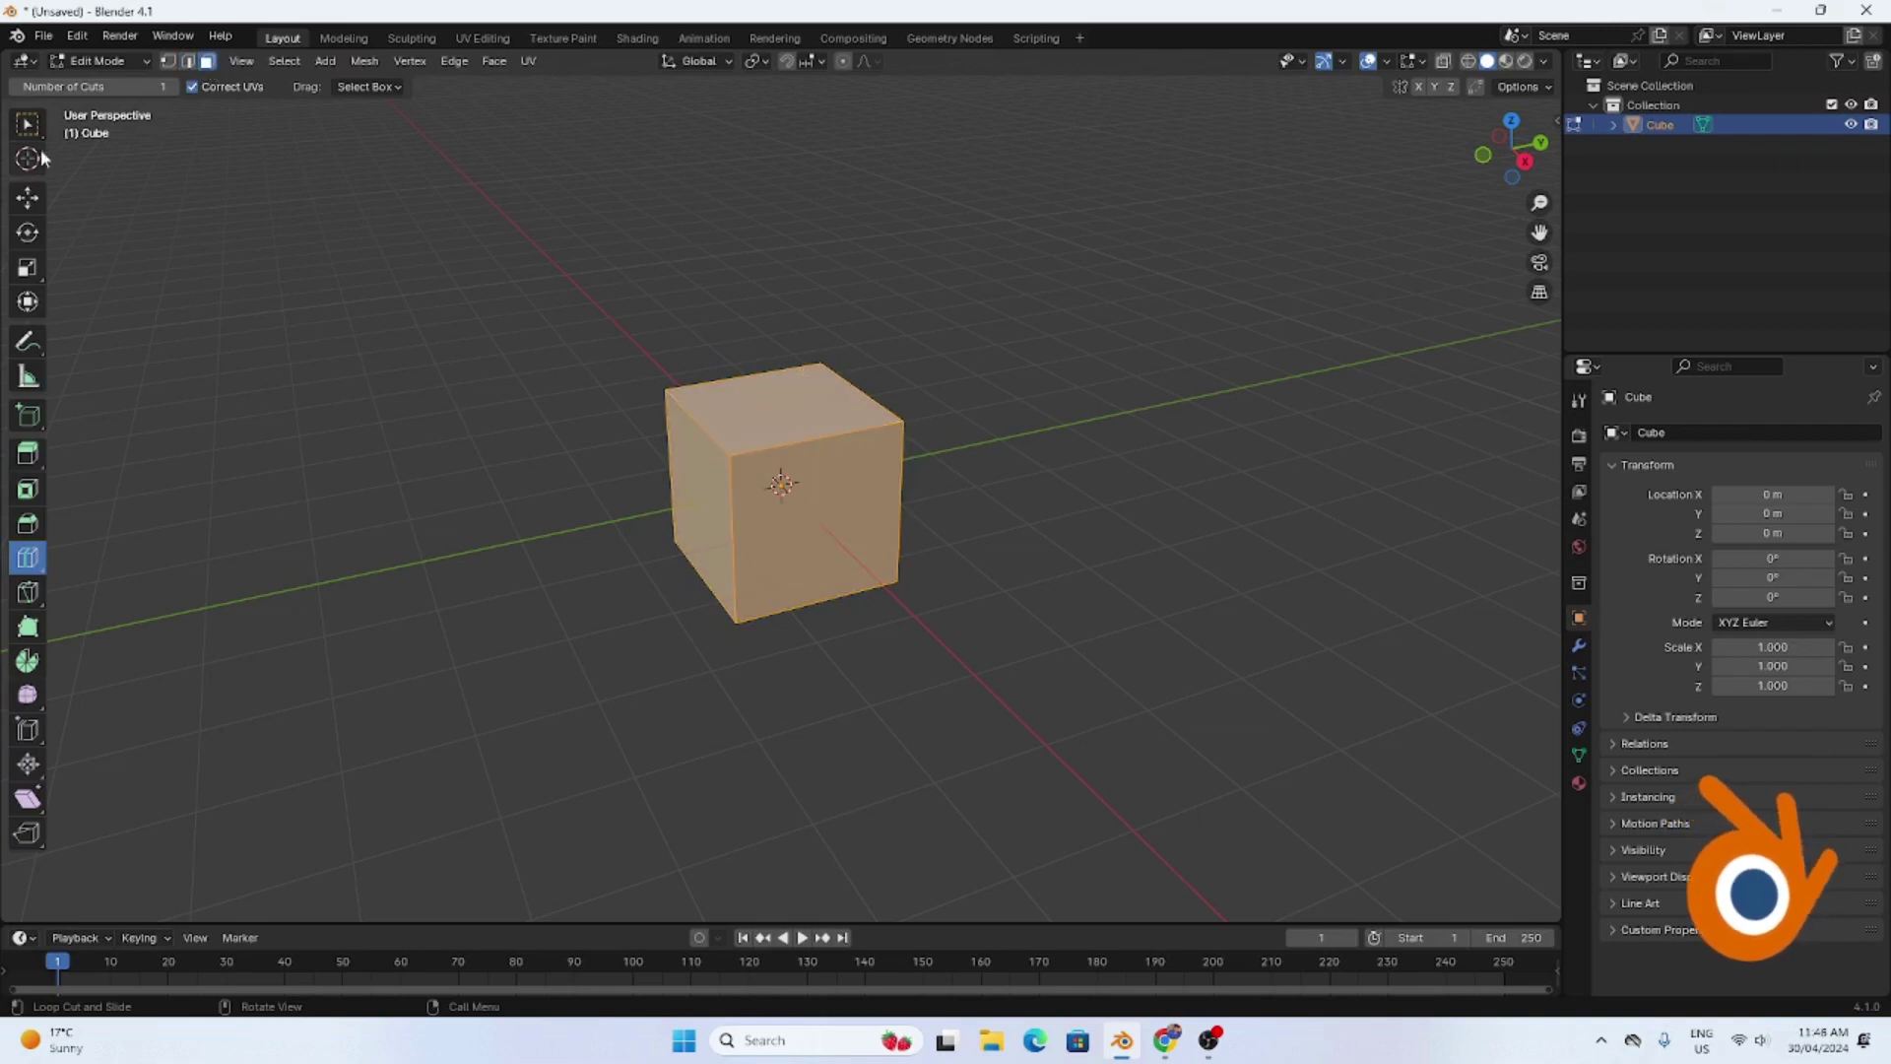
pyautogui.click(24, 132)
pyautogui.click(785, 405)
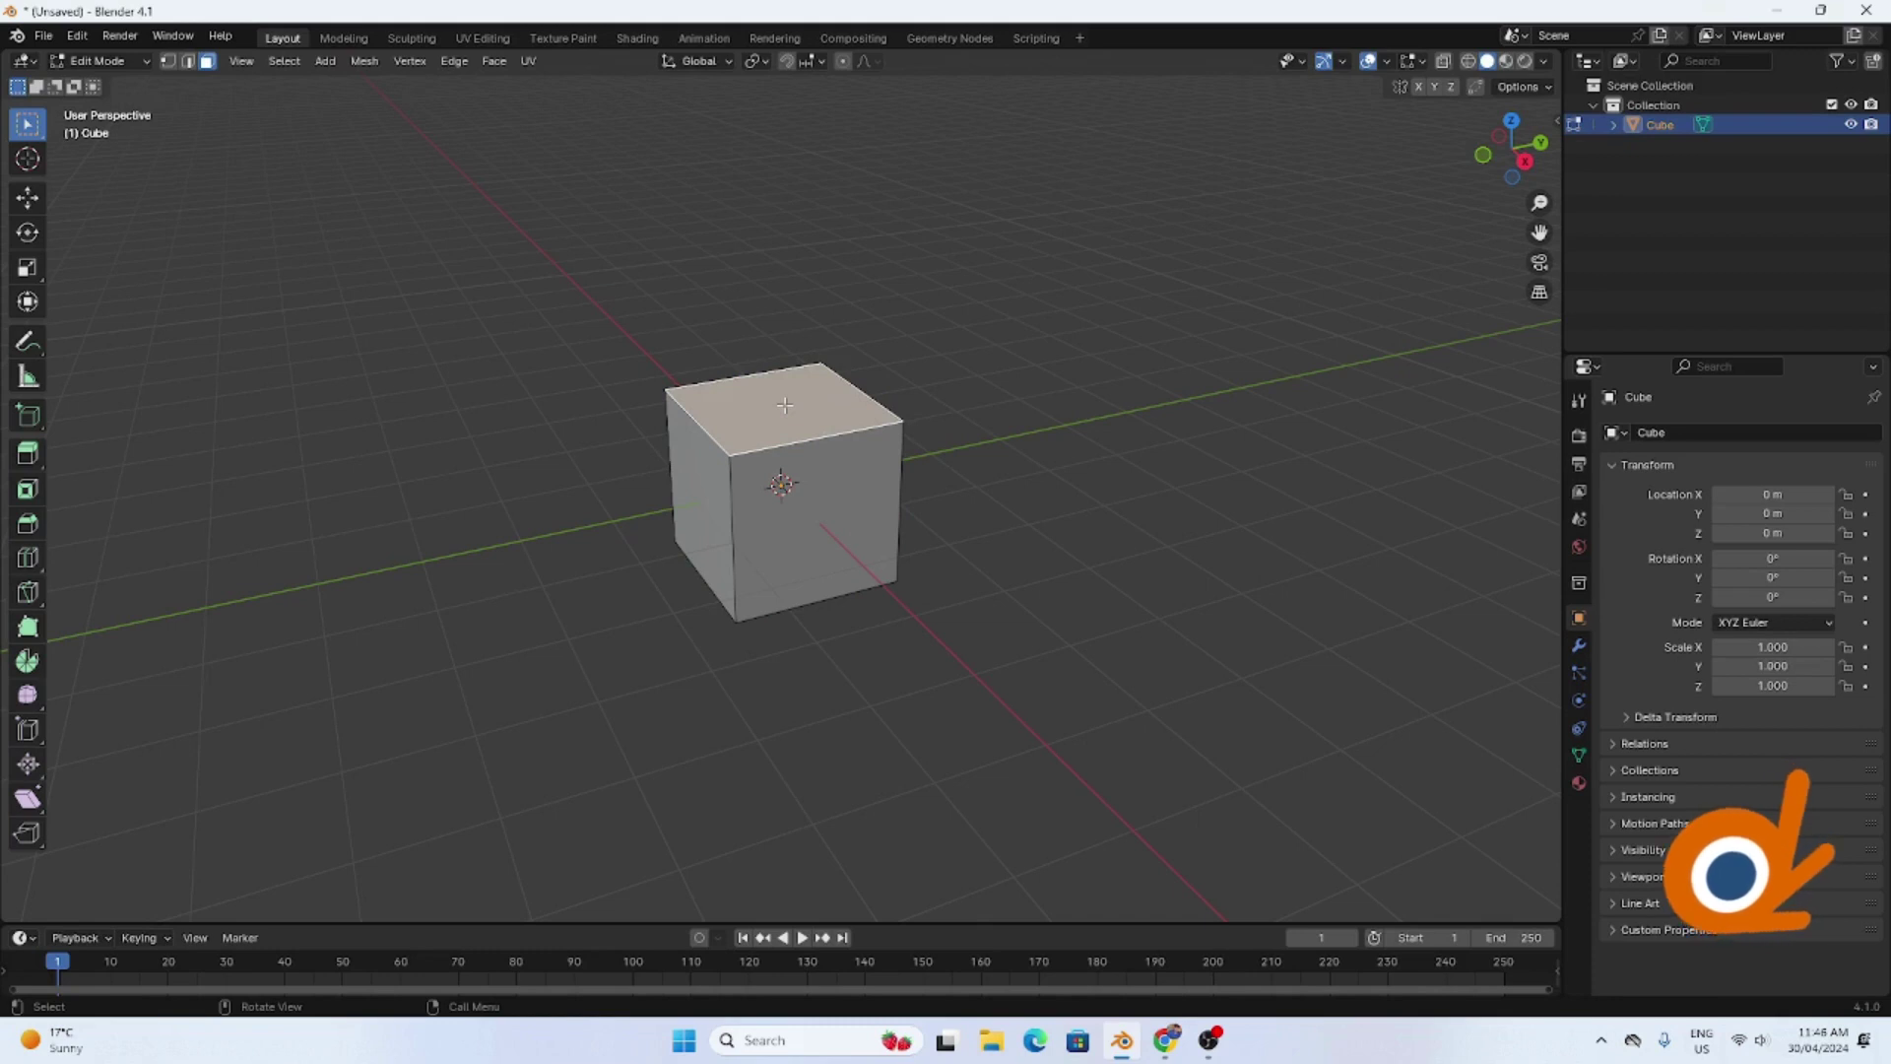
# - Move the cube's top face straight down along Z by about 1.906 m
pyautogui.press('g')
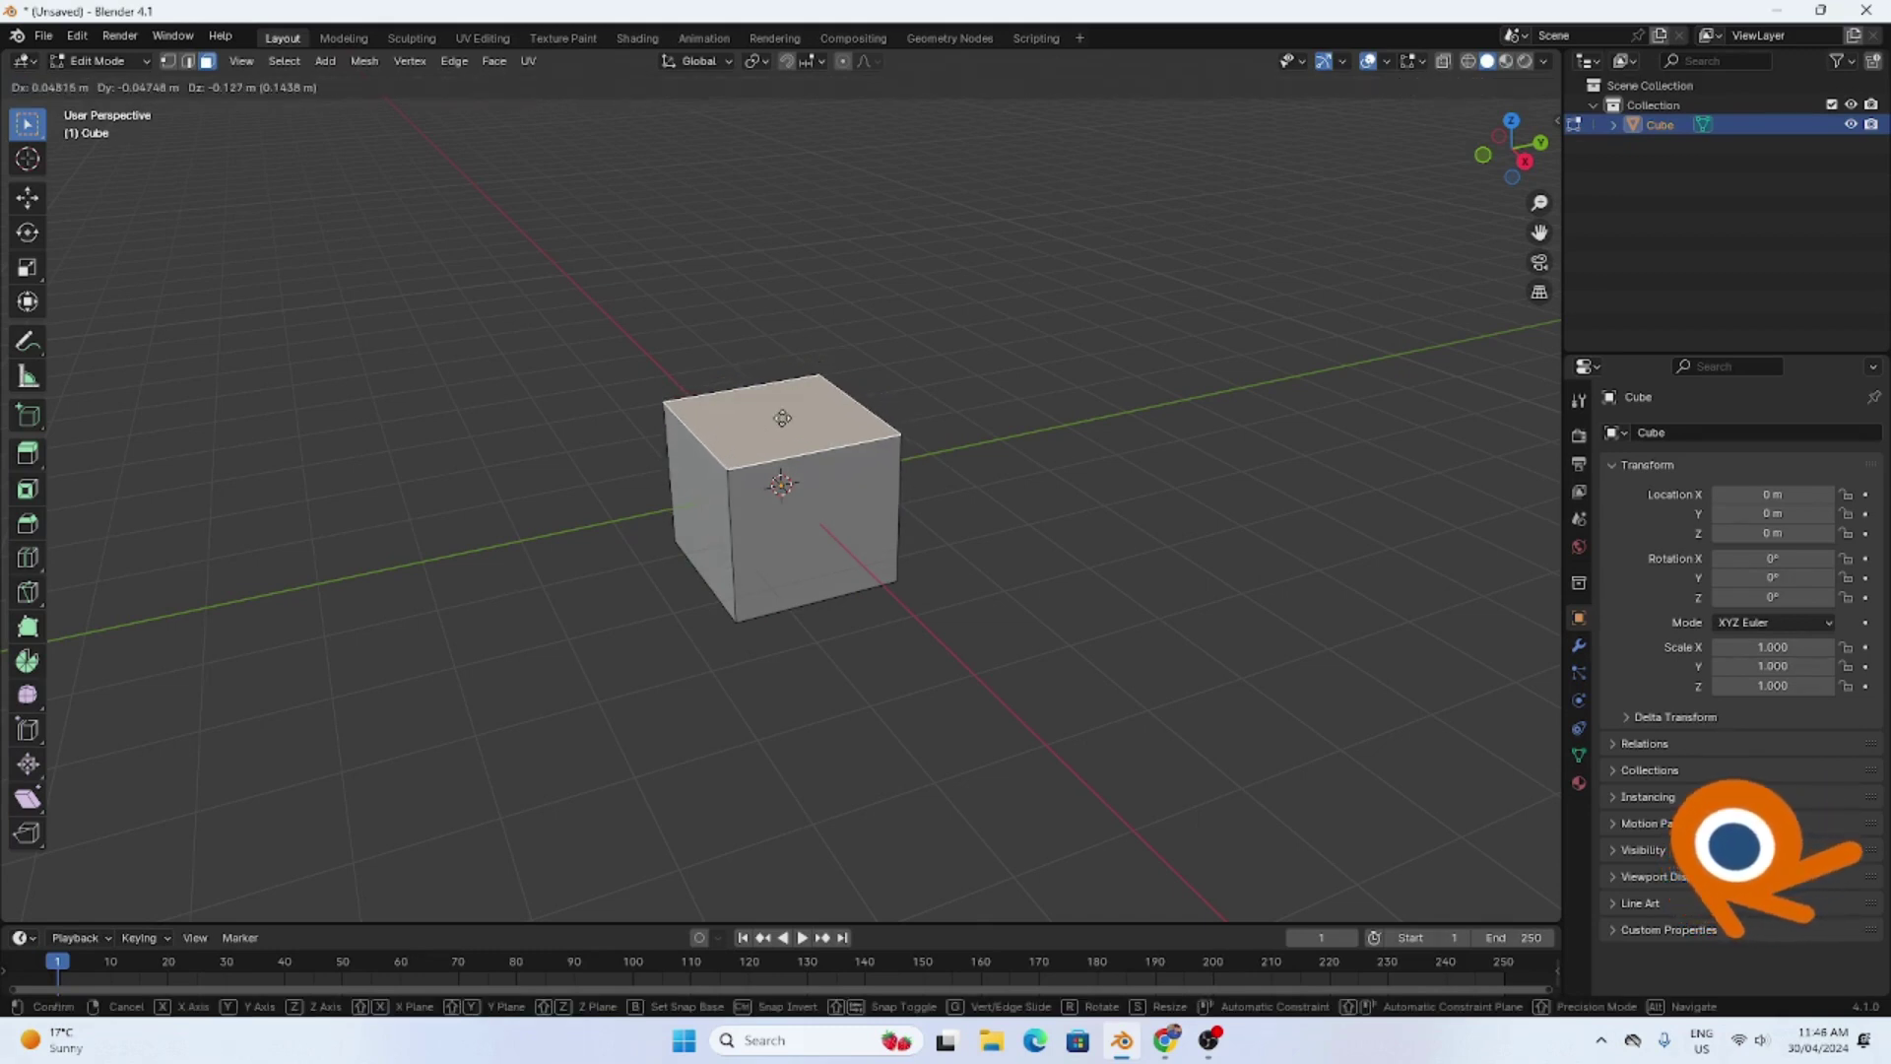
pyautogui.press('z')
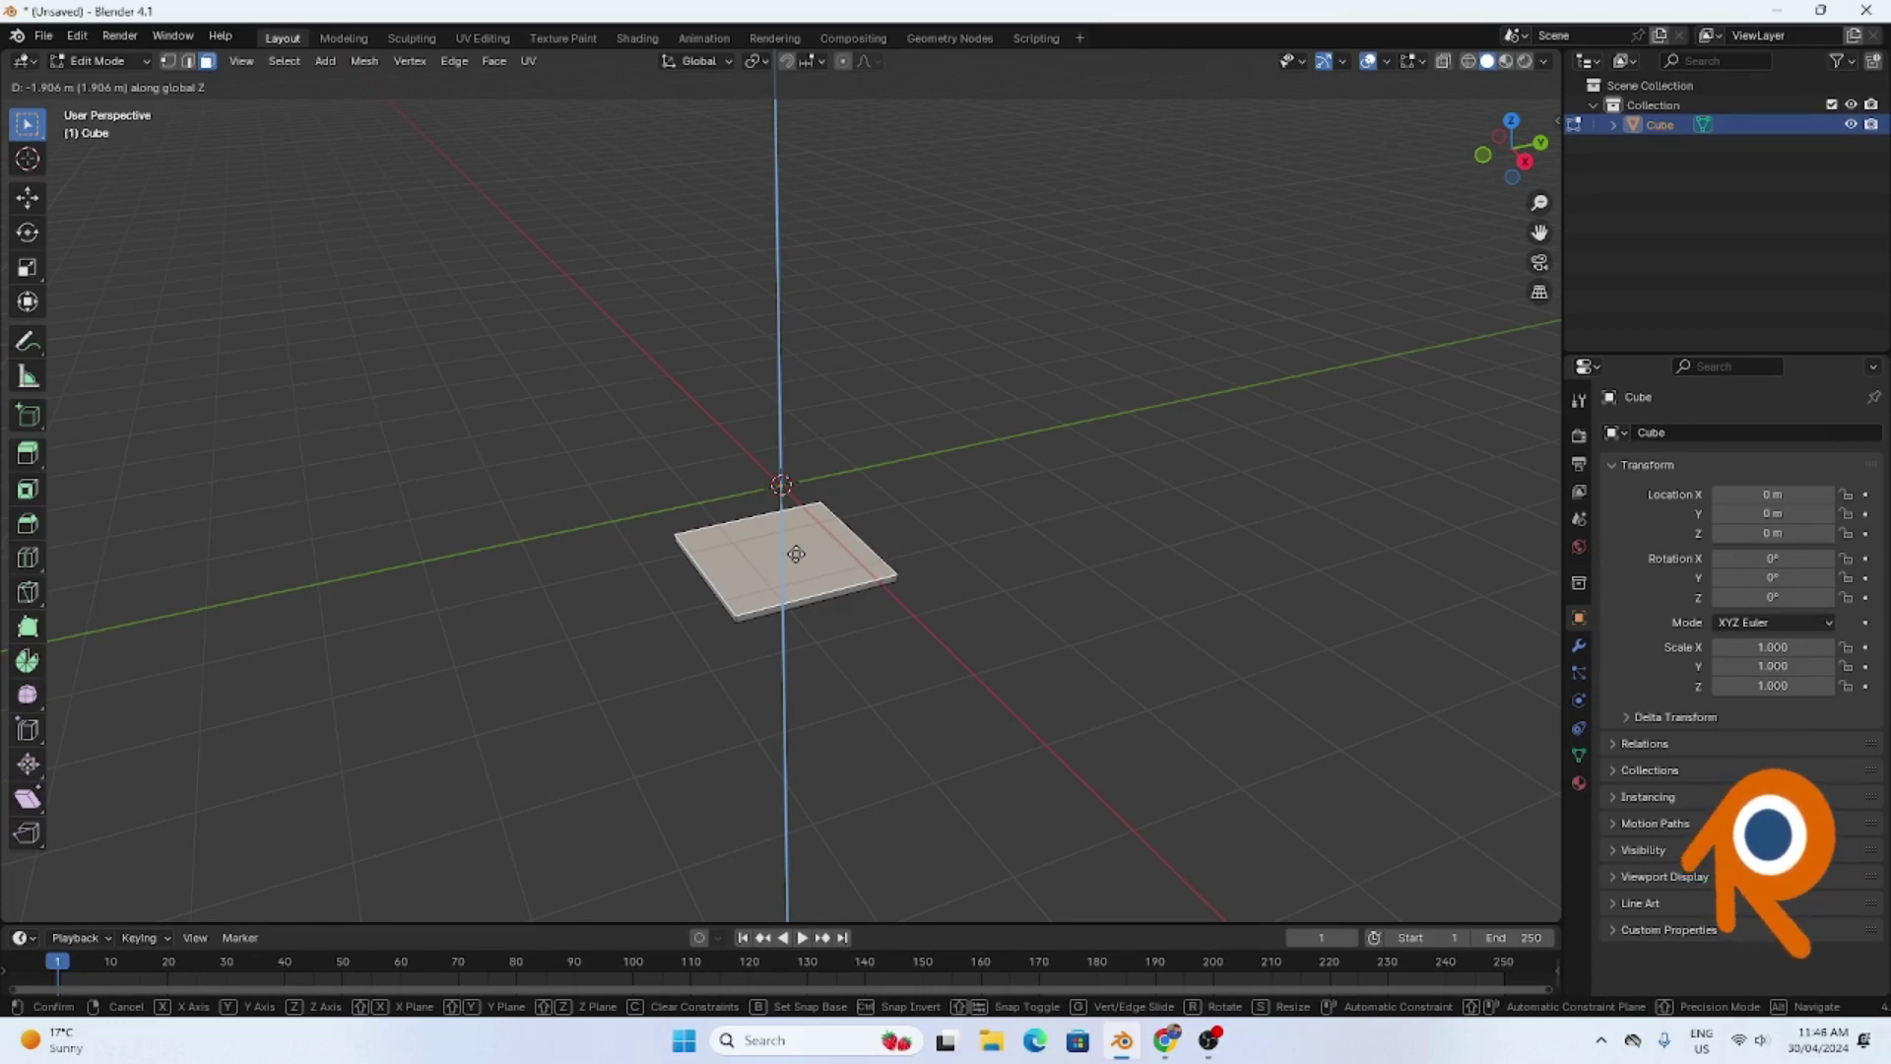
# - Confirm the flattened top face, then zoom and orbit to a low, close view of the slab
pyautogui.click(795, 554)
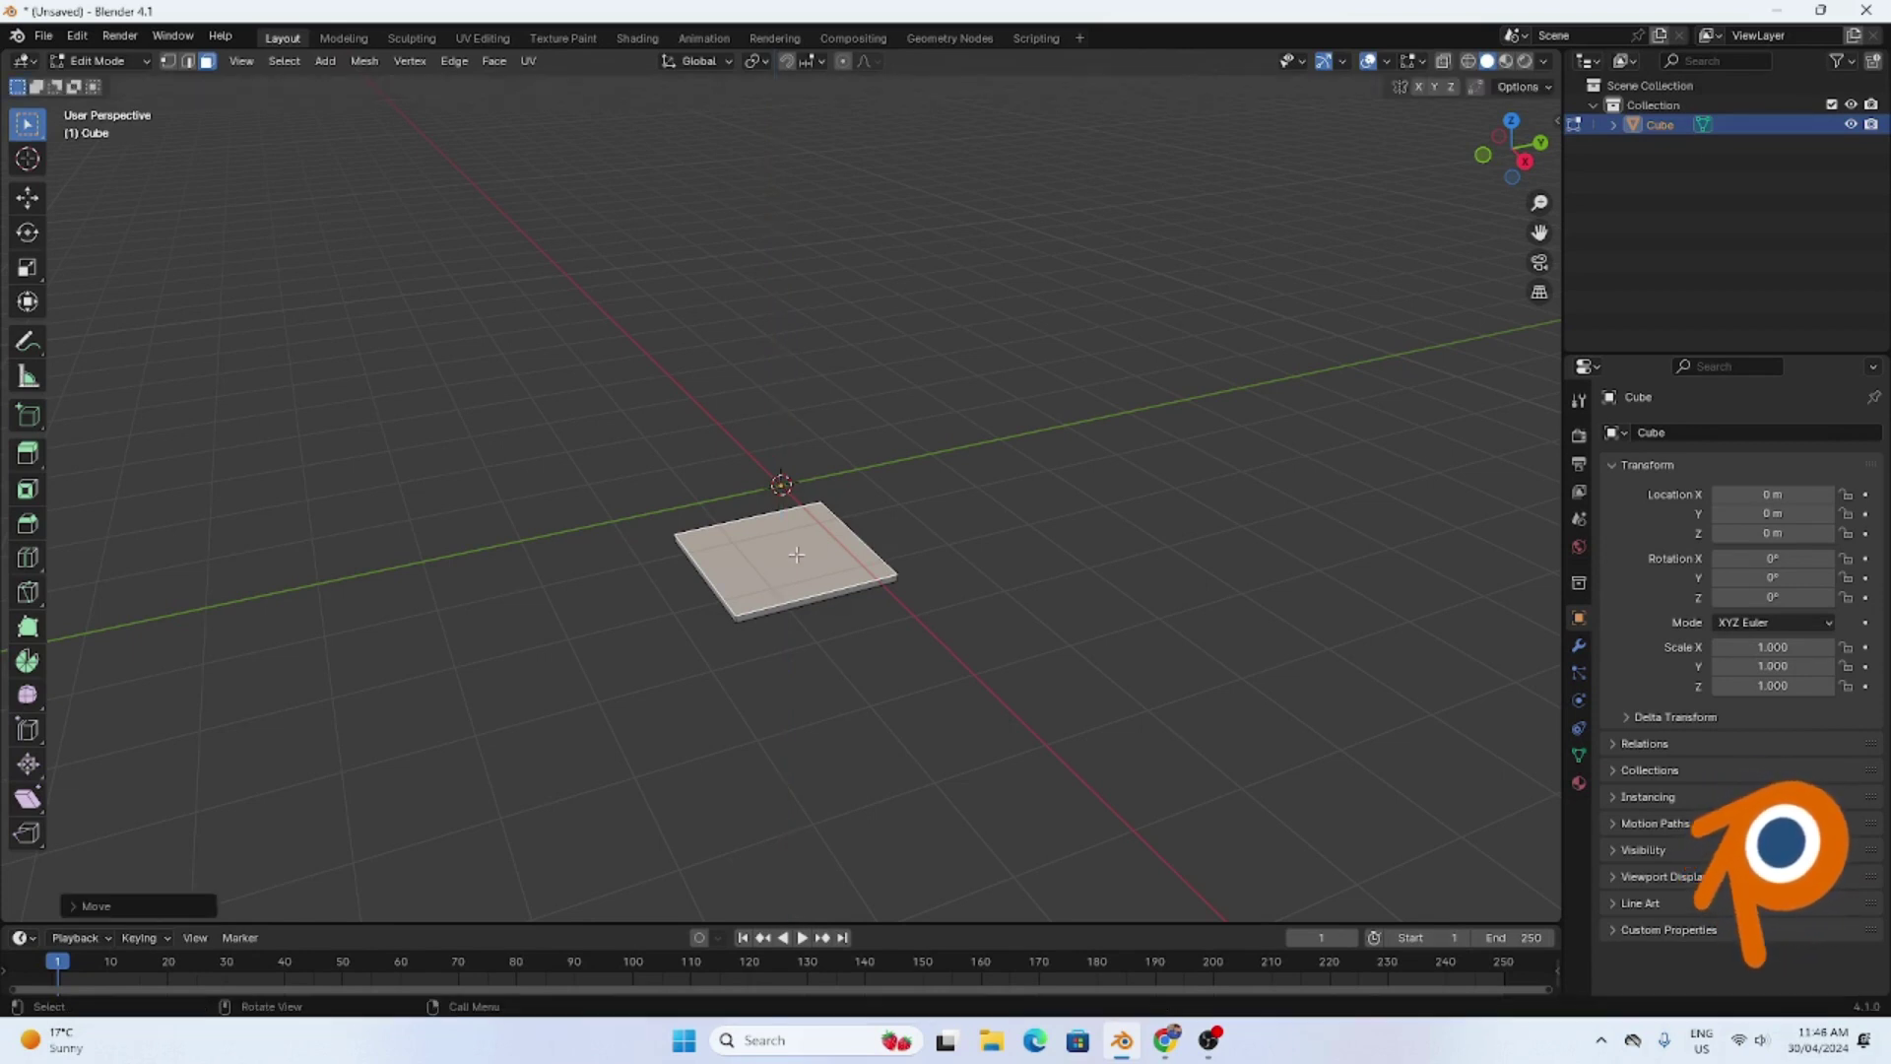
pyautogui.hotkey('shift', 'r')
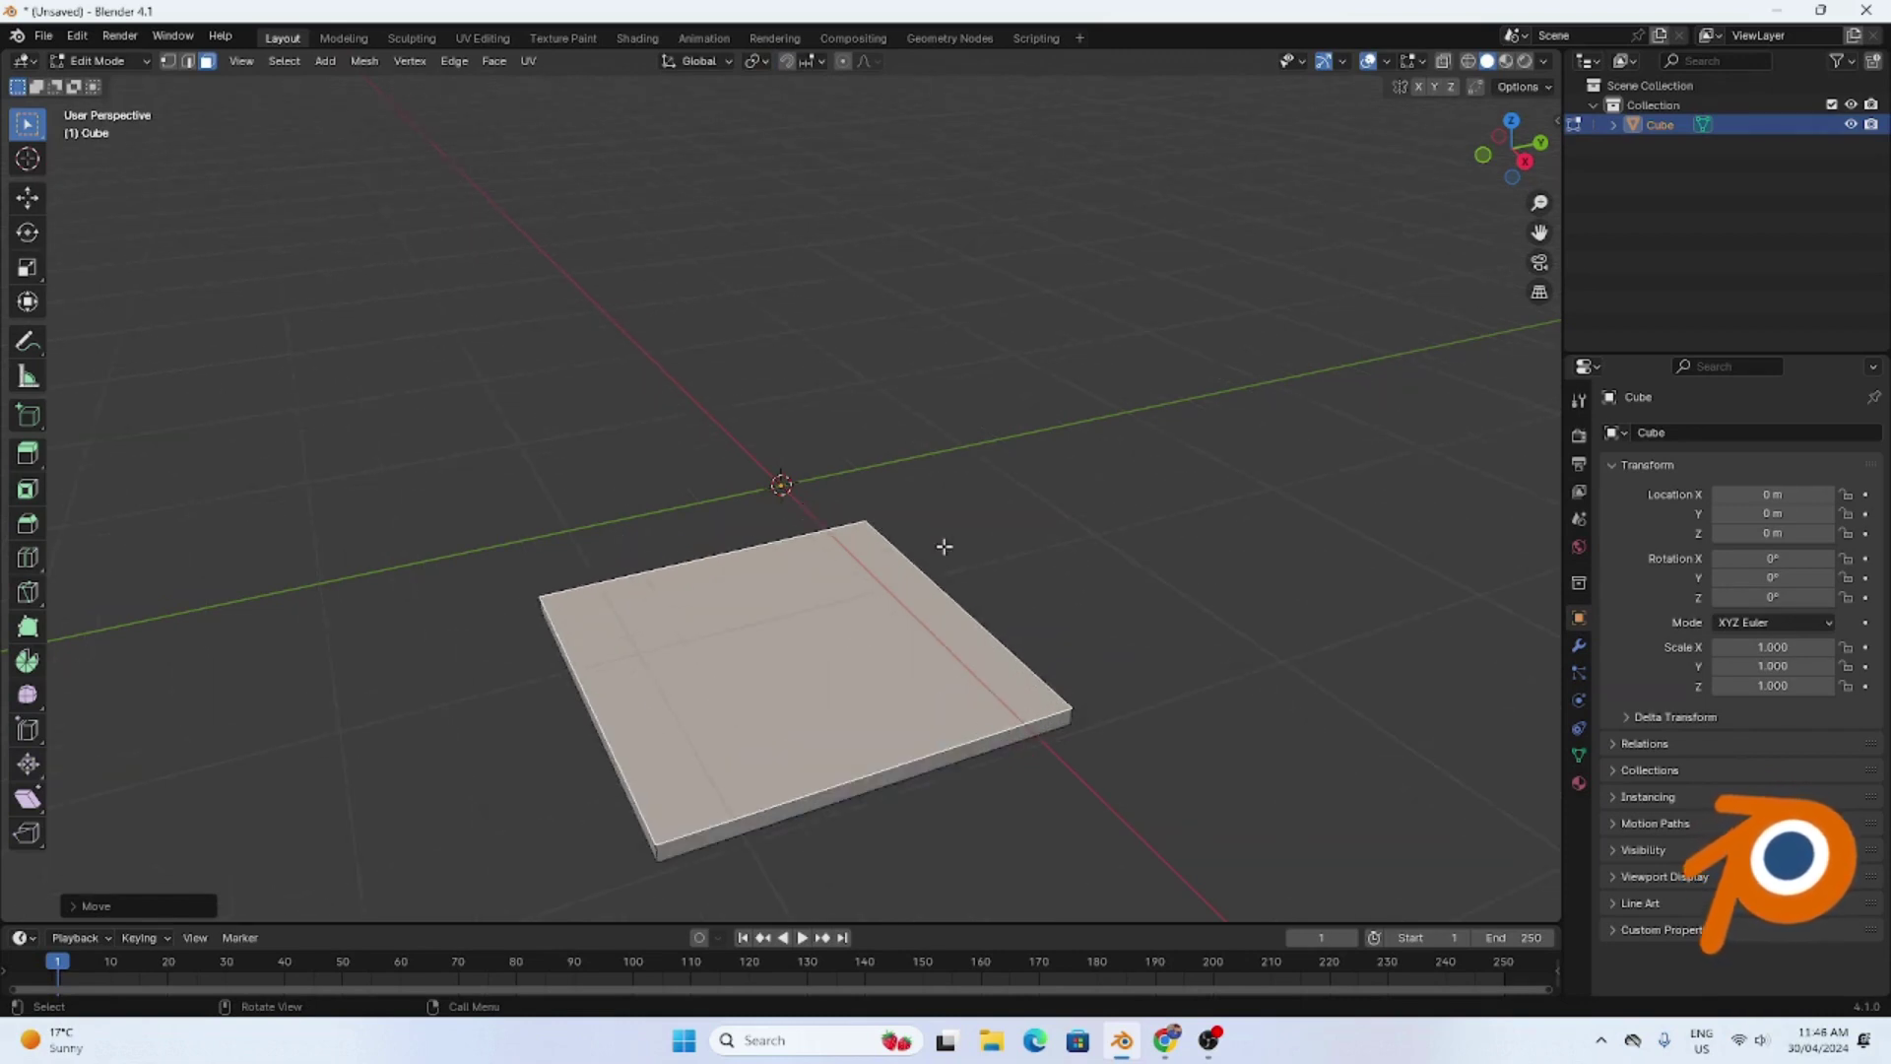
pyautogui.scroll(-3, 956, 546)
pyautogui.scroll(5, 965, 548)
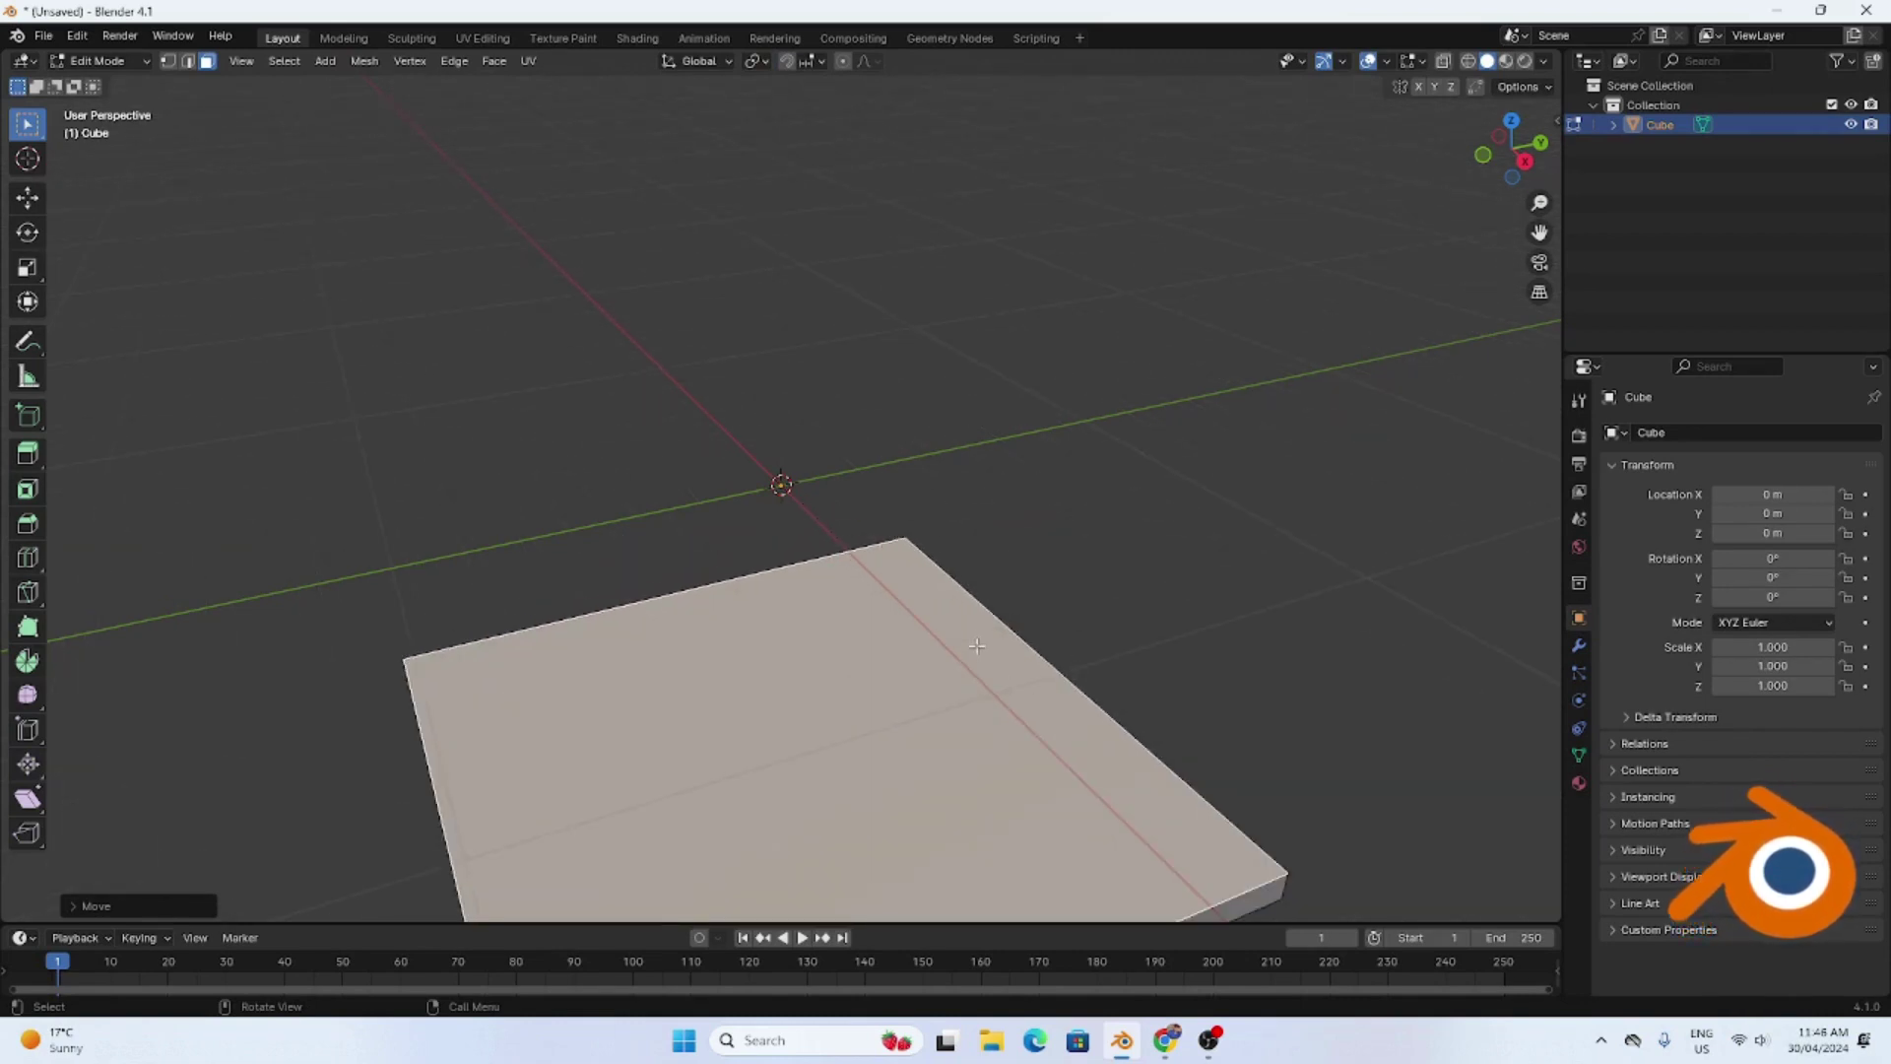
pyautogui.scroll(-6, 976, 656)
pyautogui.scroll(4, 976, 656)
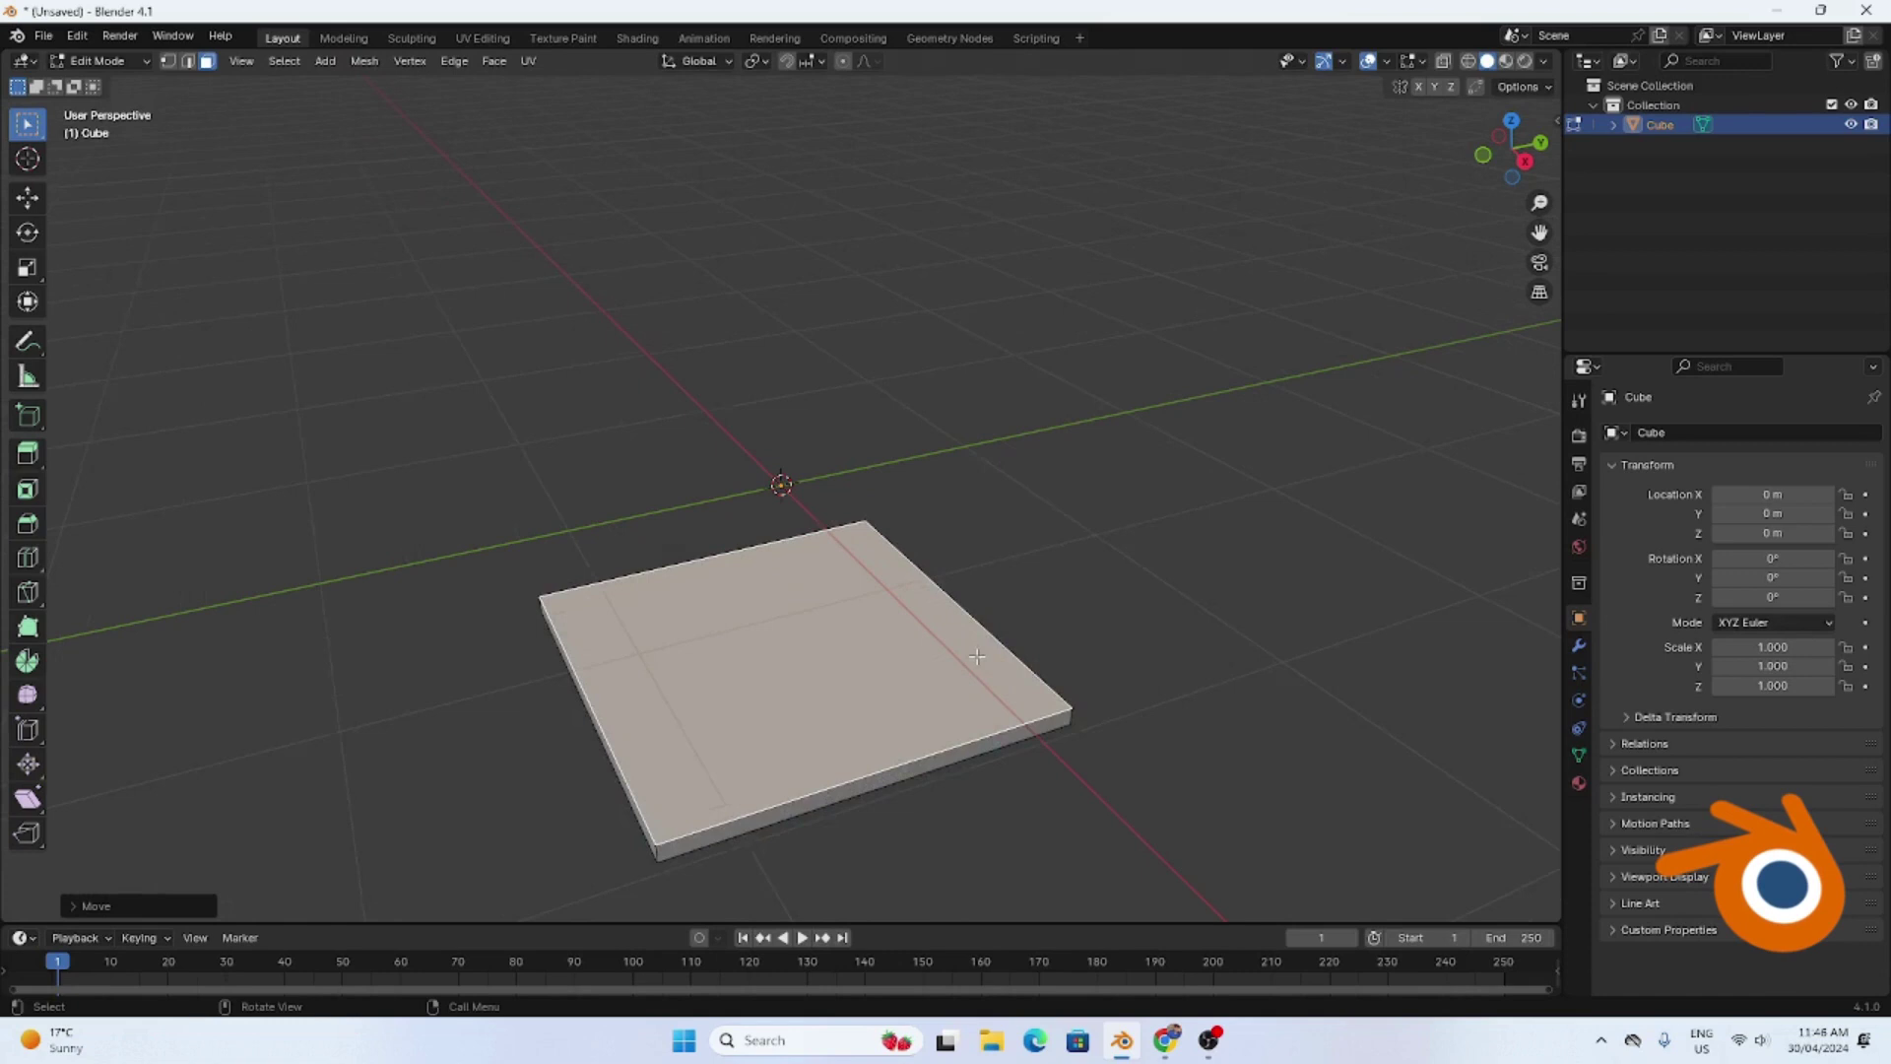
pyautogui.scroll(-2, 976, 656)
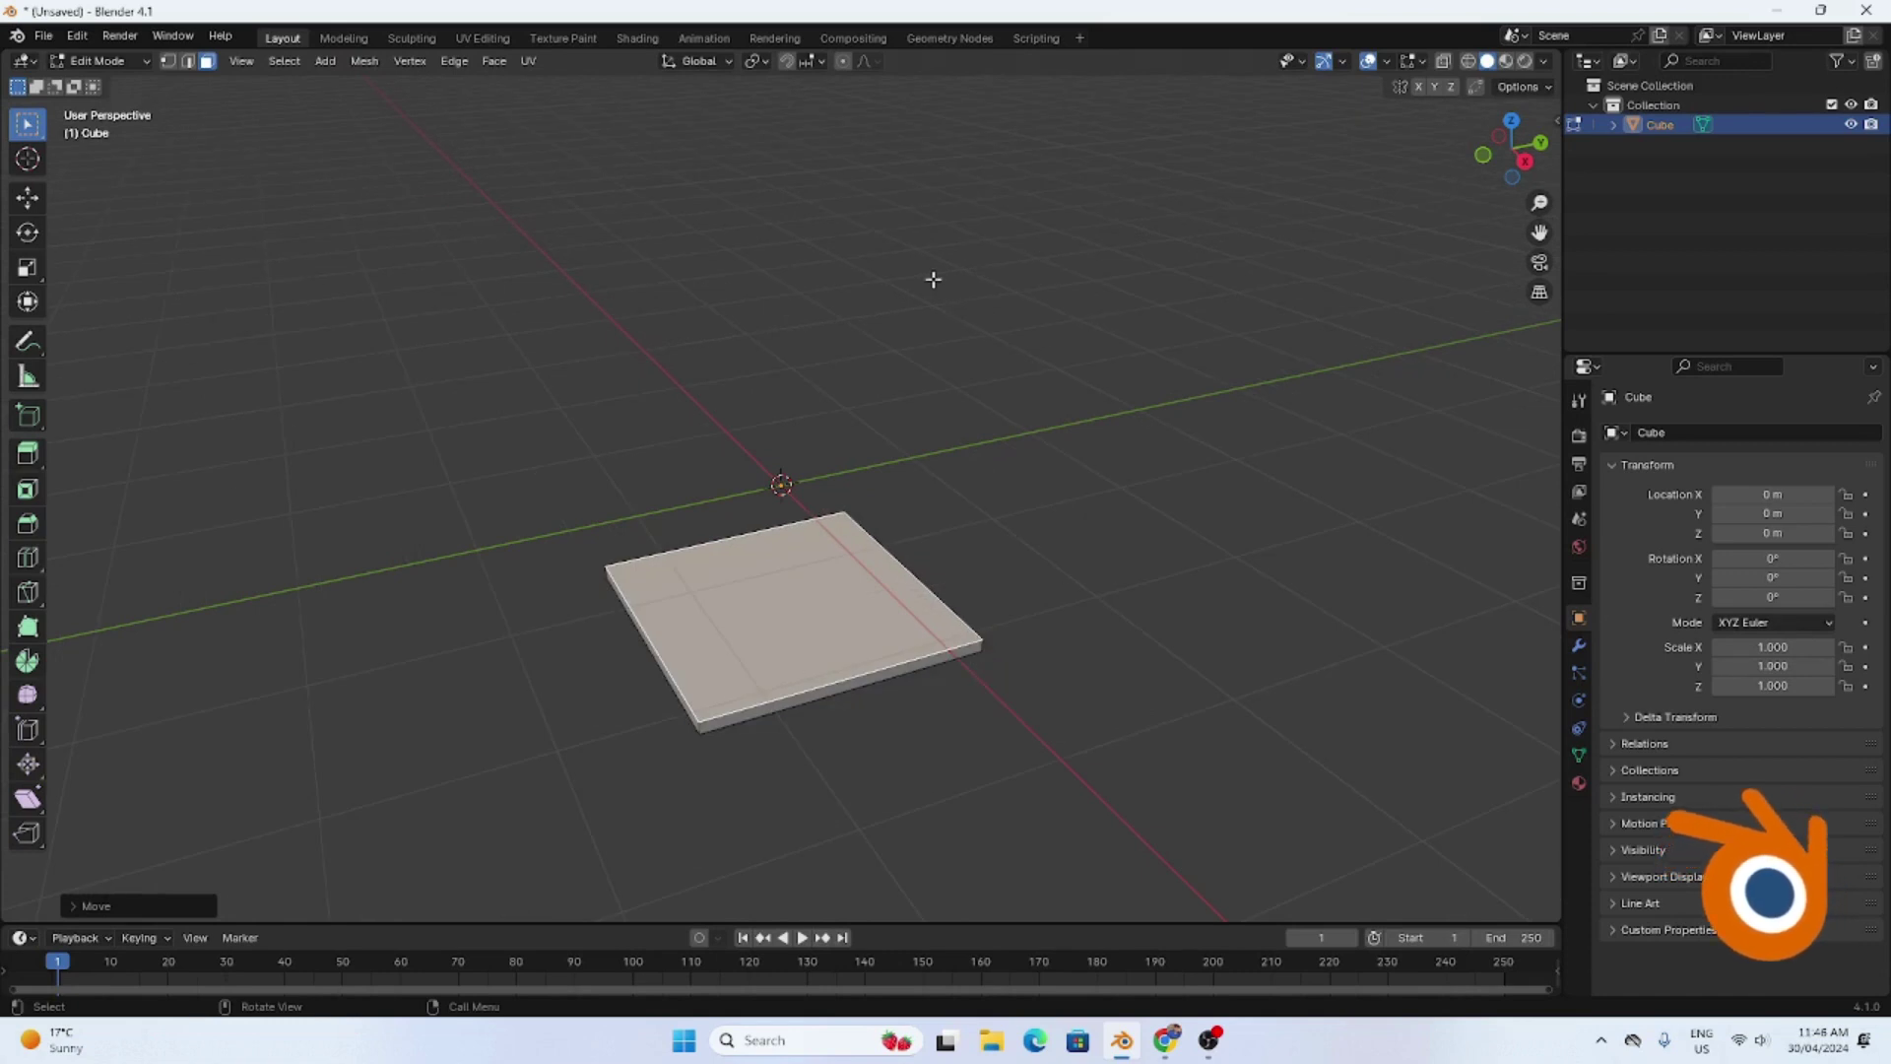
pyautogui.moveTo(940, 414); pyautogui.dragTo(889, 459, button='middle')
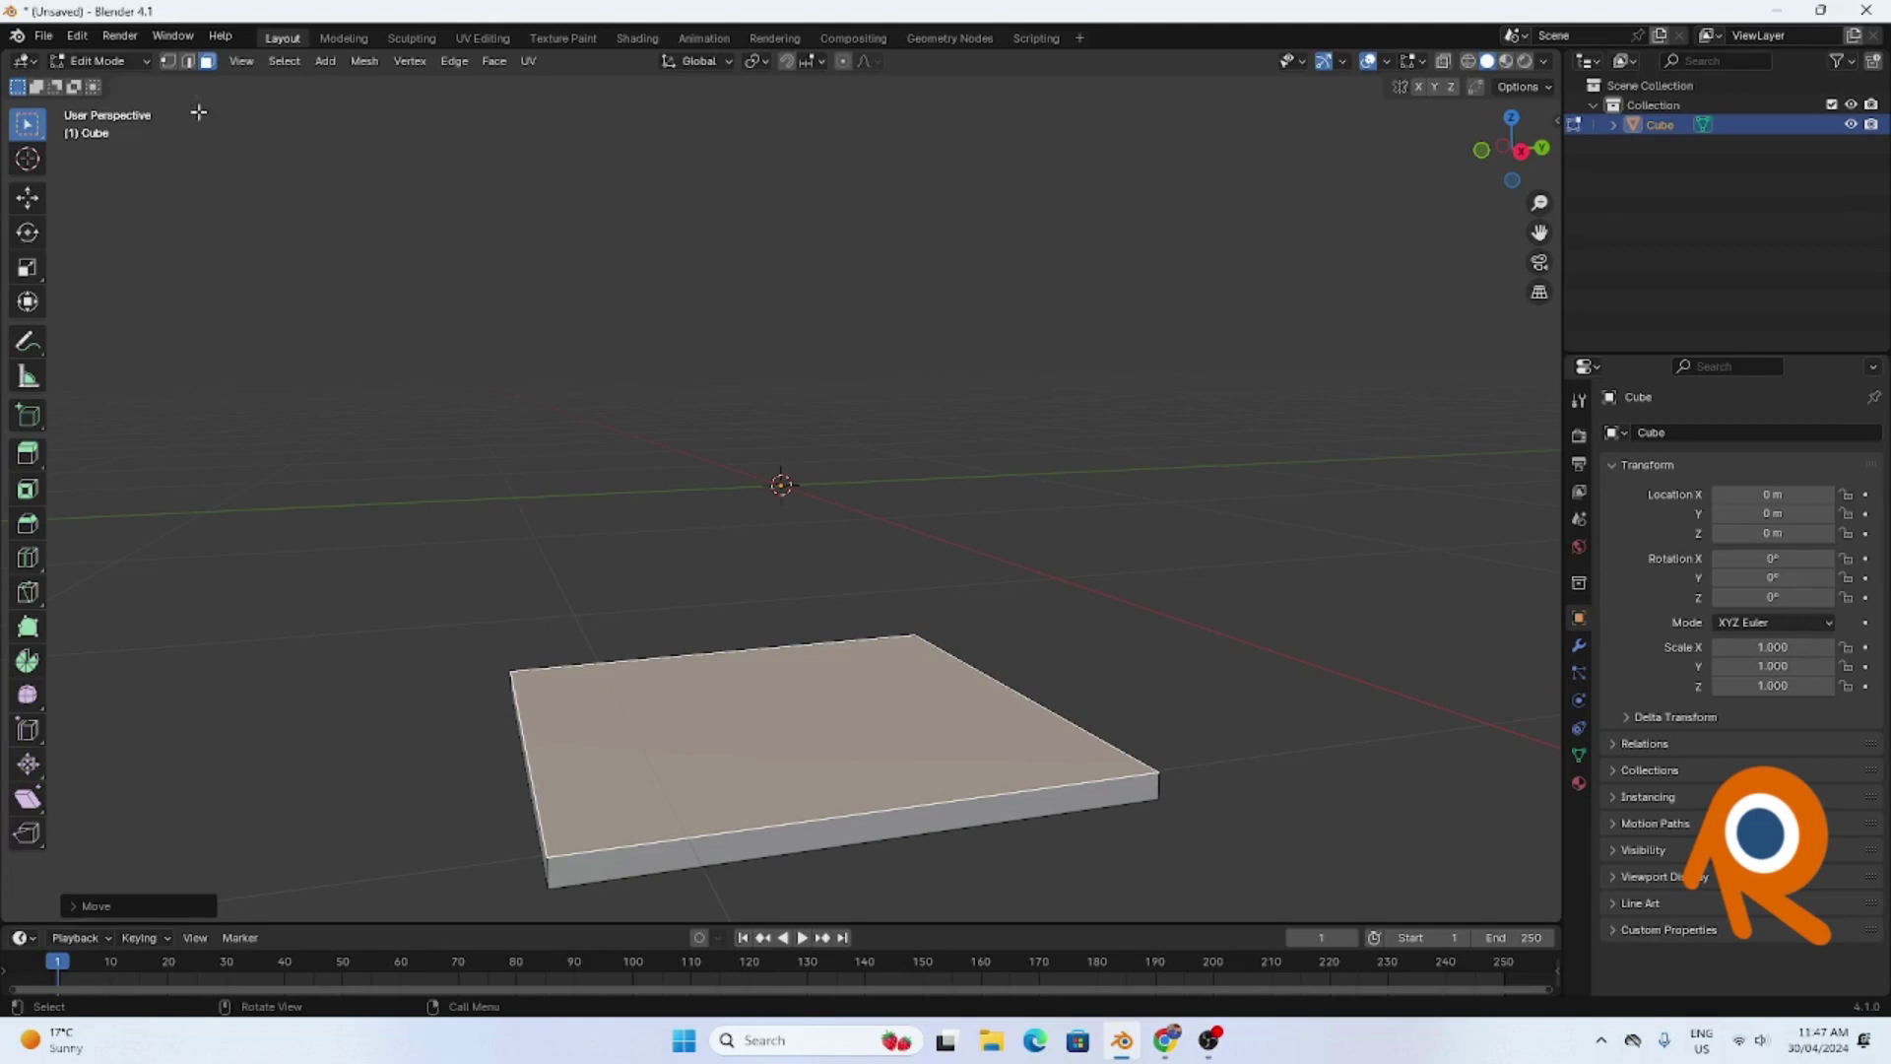
# - Return to Object Mode and lift the whole slab vertically along Z
pyautogui.click(105, 62)
pyautogui.click(96, 85)
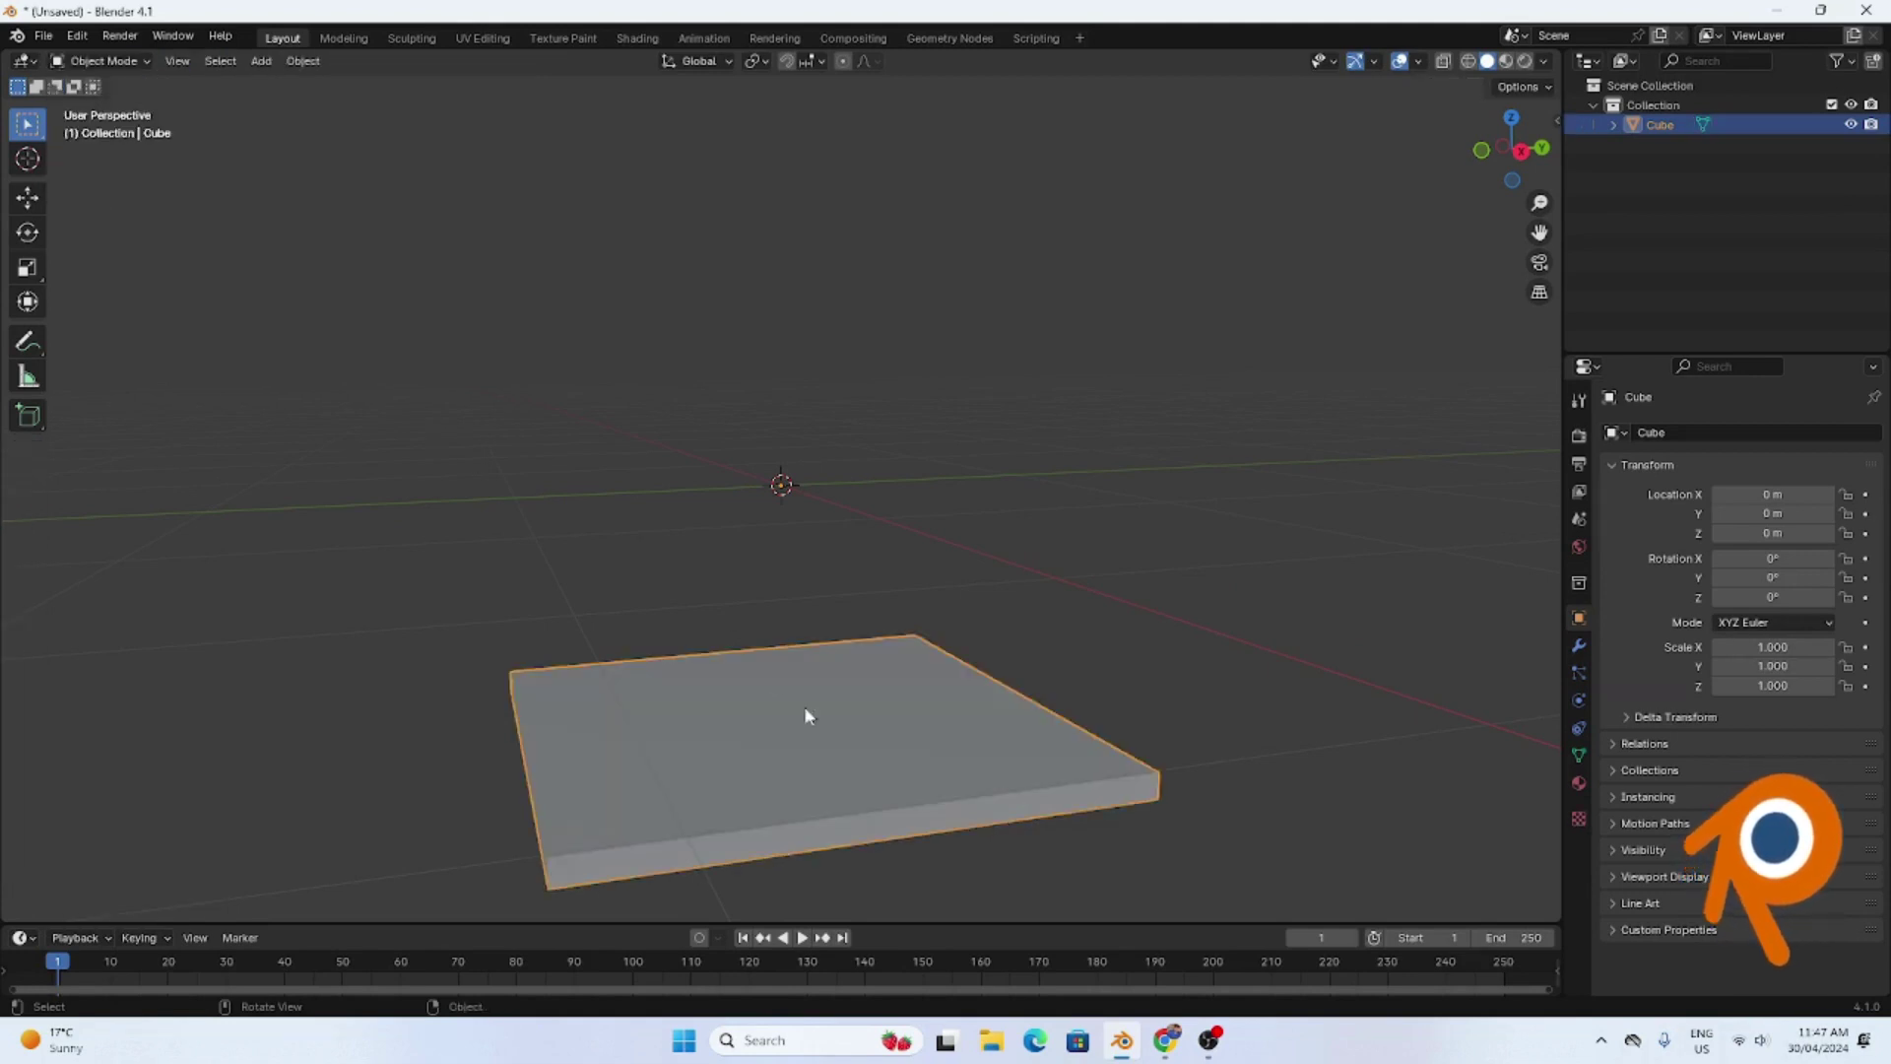
pyautogui.press('g')
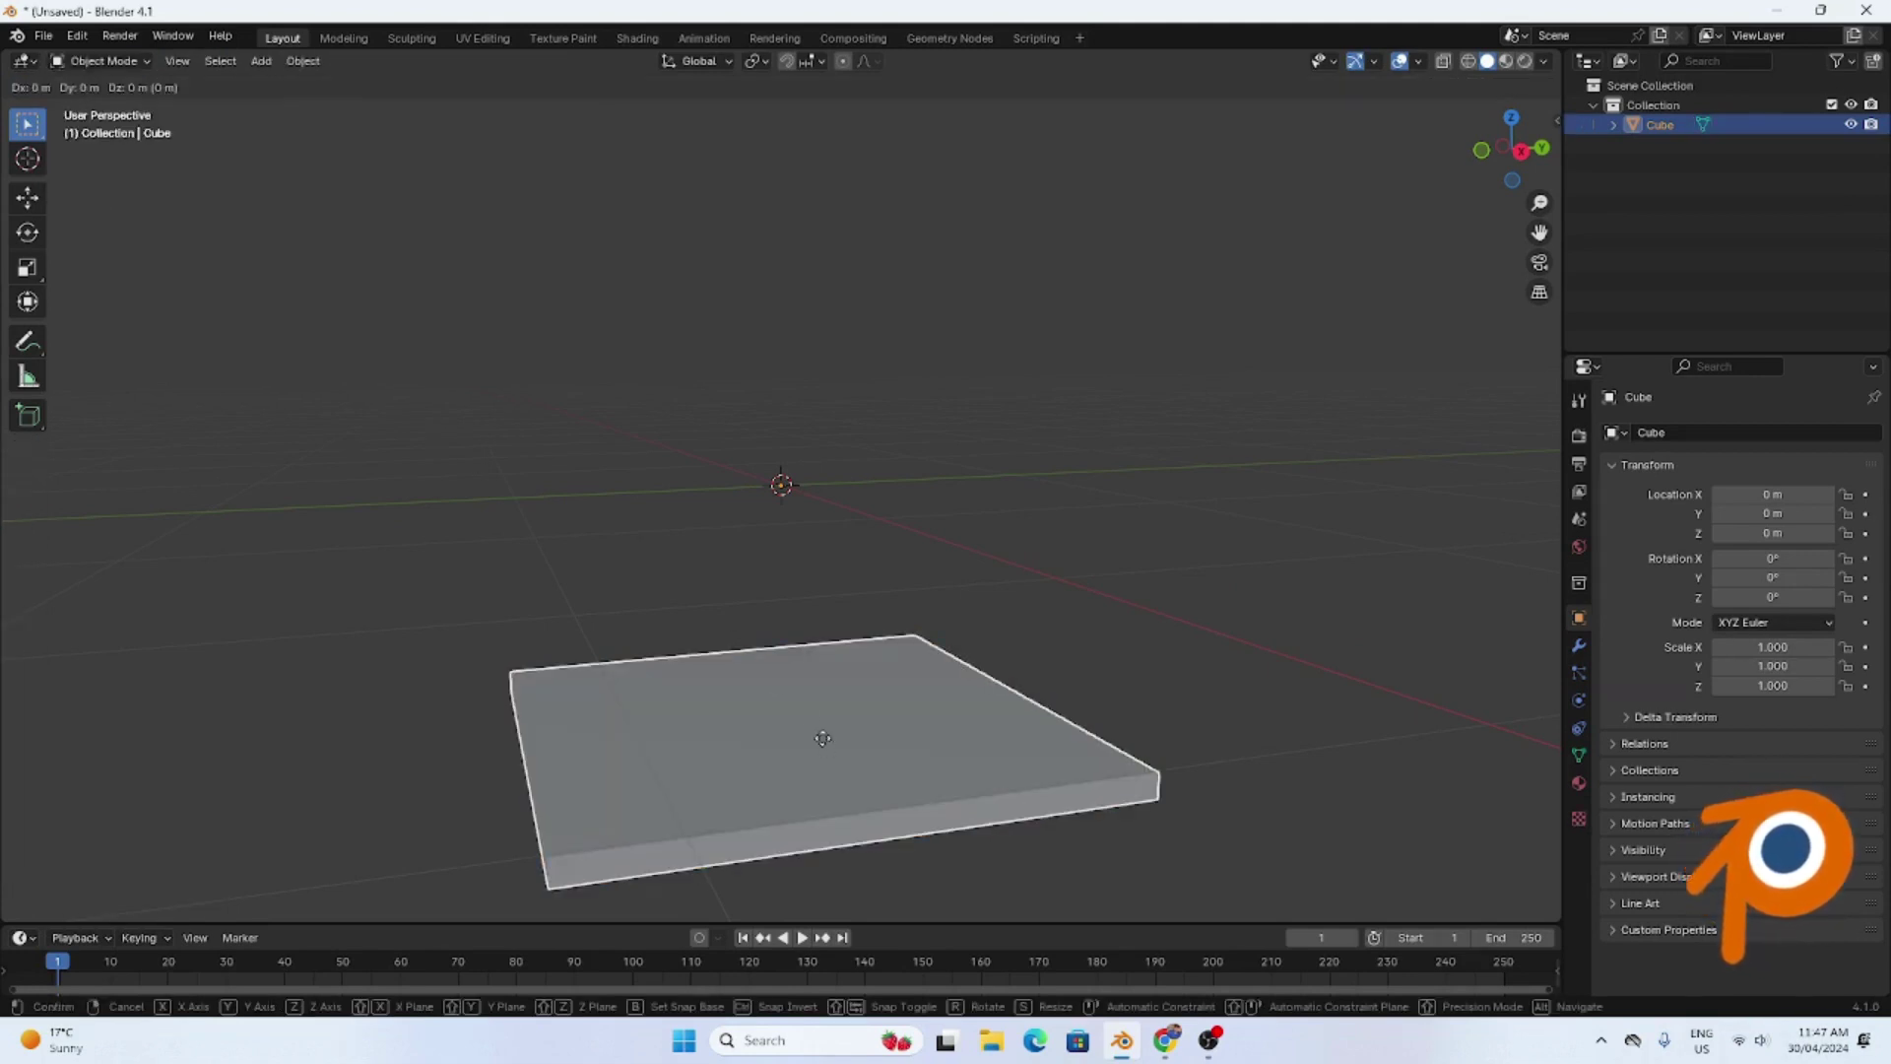
pyautogui.press('z')
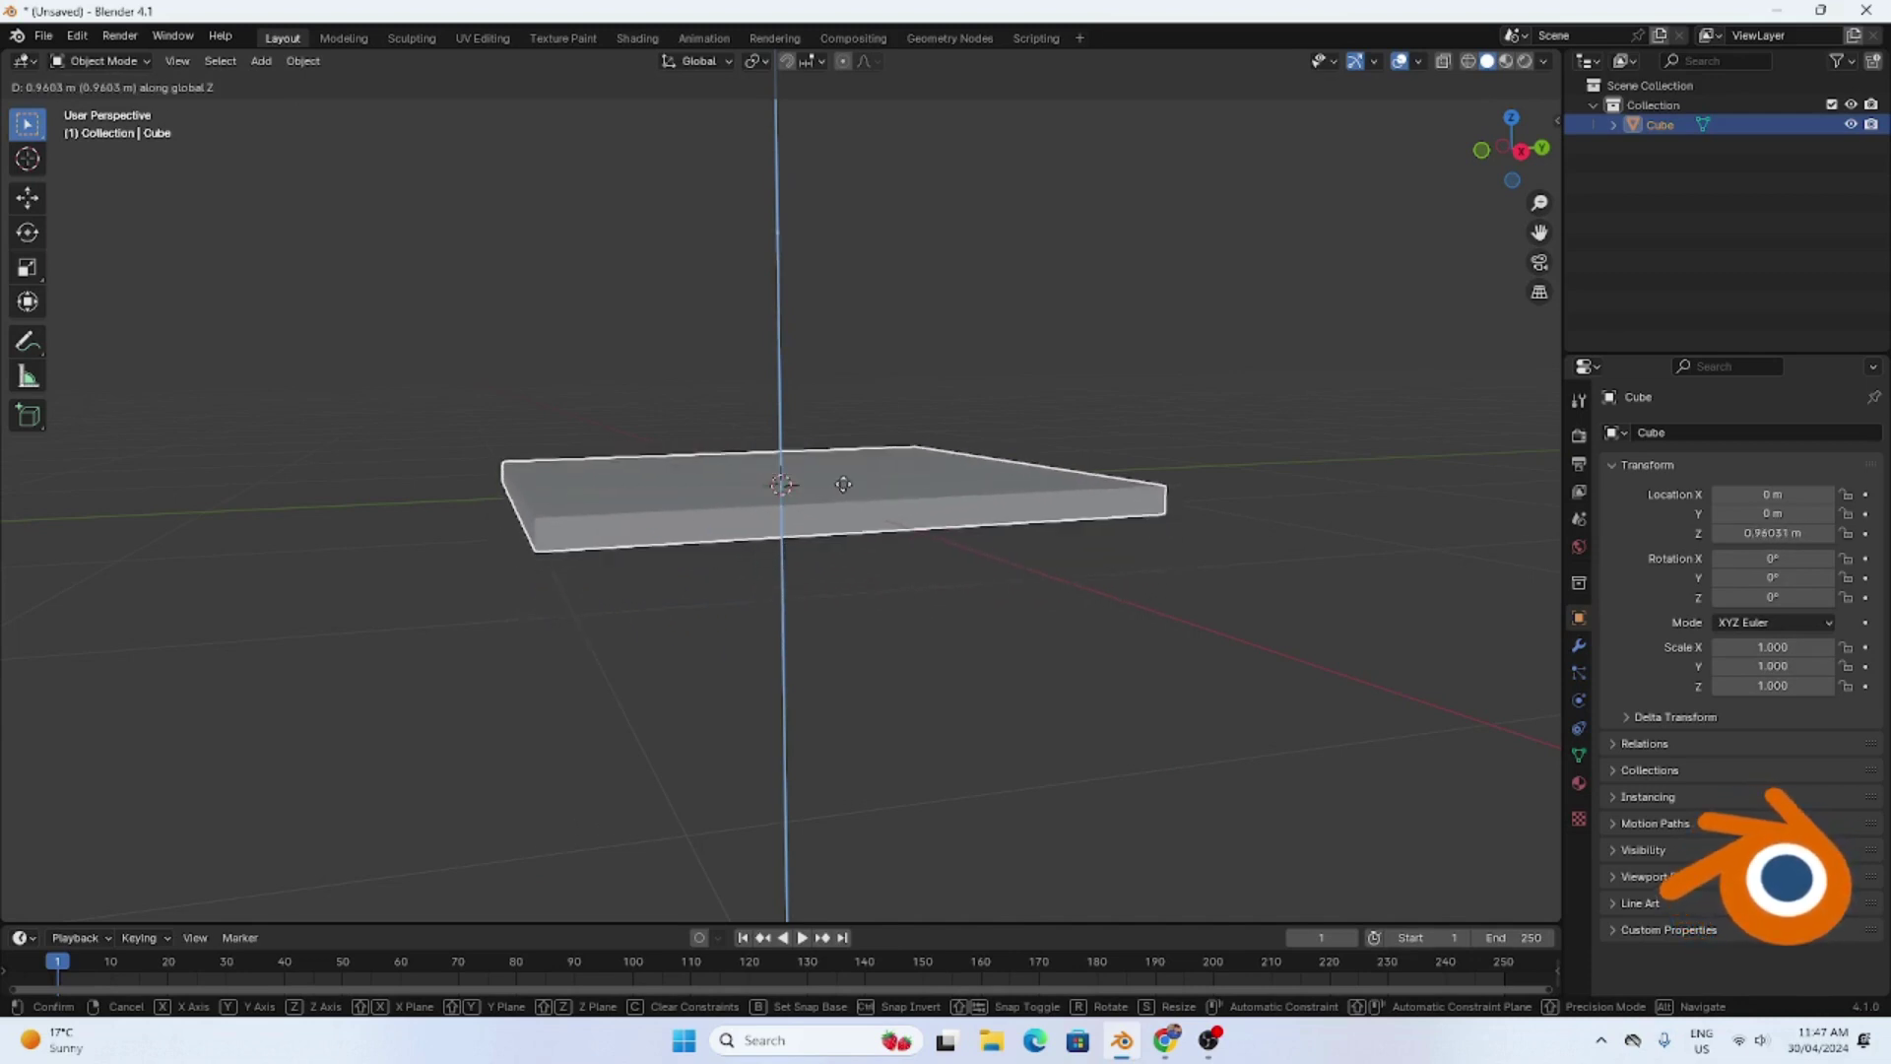
pyautogui.click(843, 483)
pyautogui.moveTo(1029, 646); pyautogui.dragTo(983, 635, button='middle')
pyautogui.scroll(4, 873, 642)
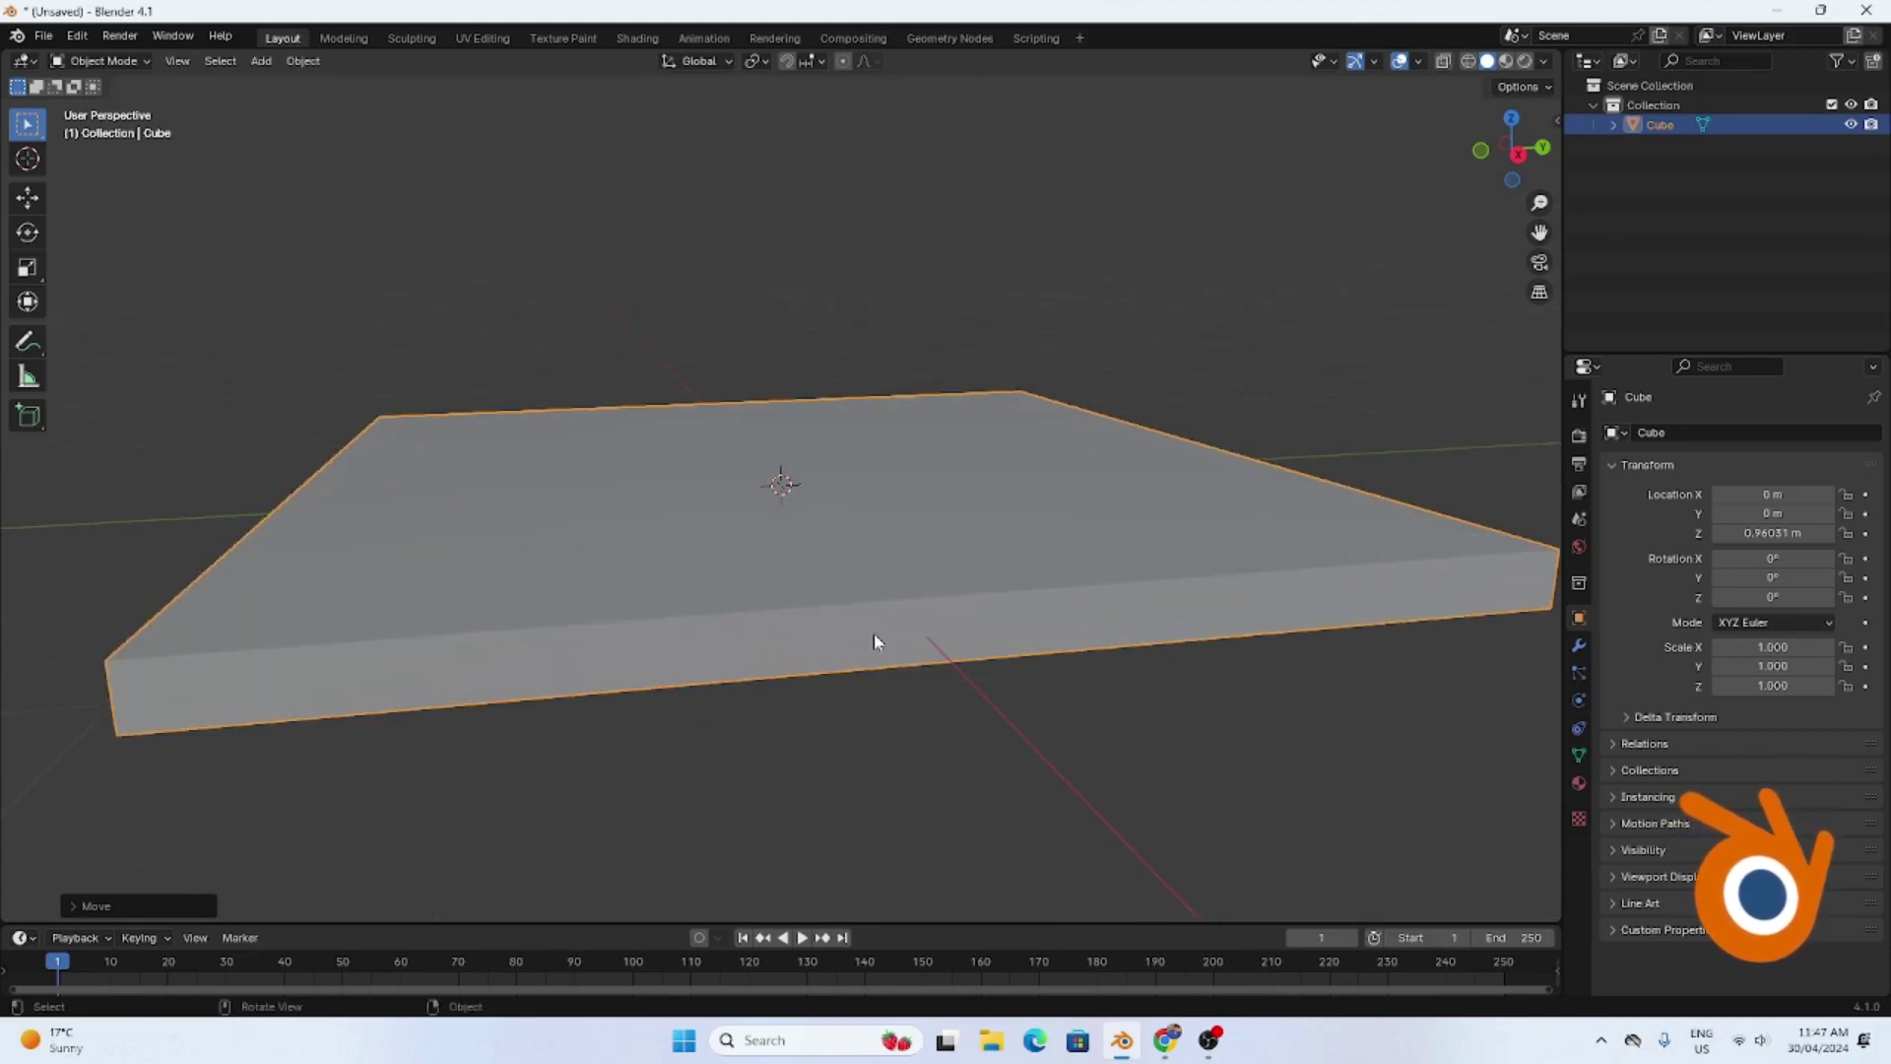
pyautogui.scroll(3, 934, 695)
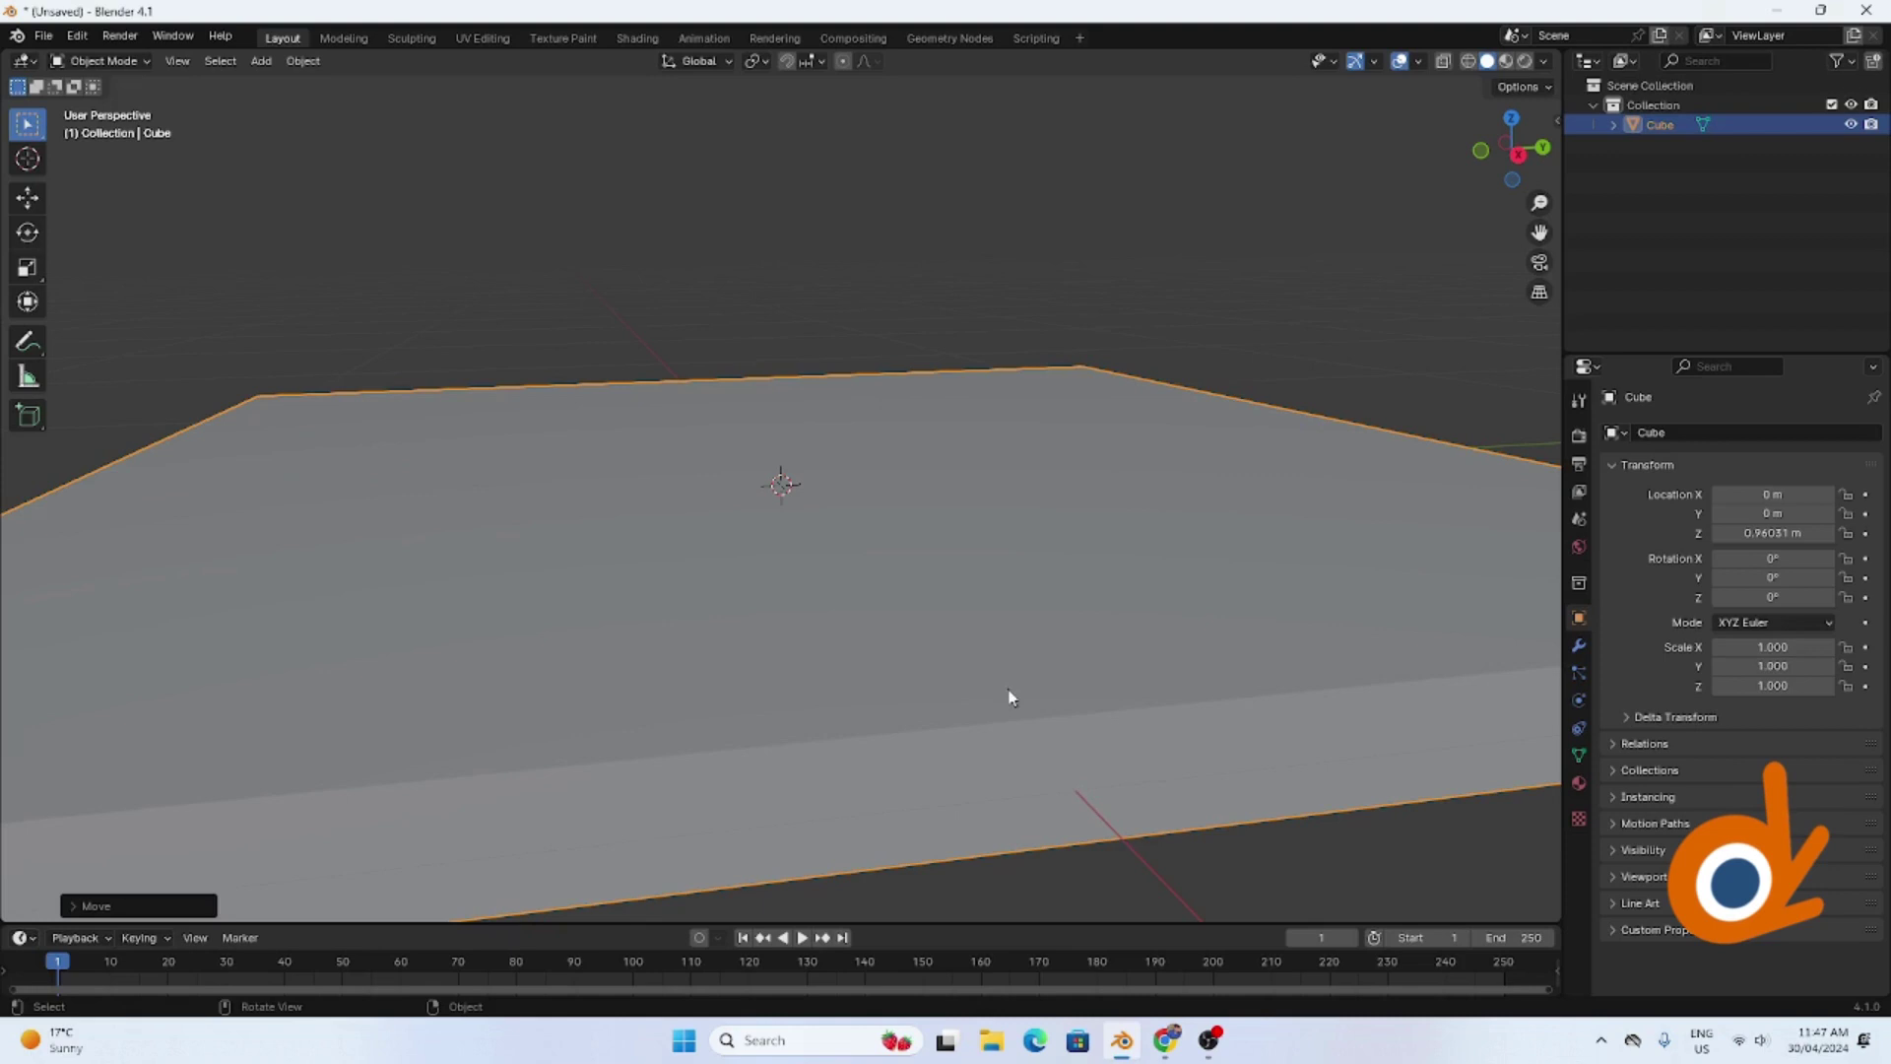
# - Readjust the slab's vertical position so its Location Z is 0.99519 m
pyautogui.click(972, 670)
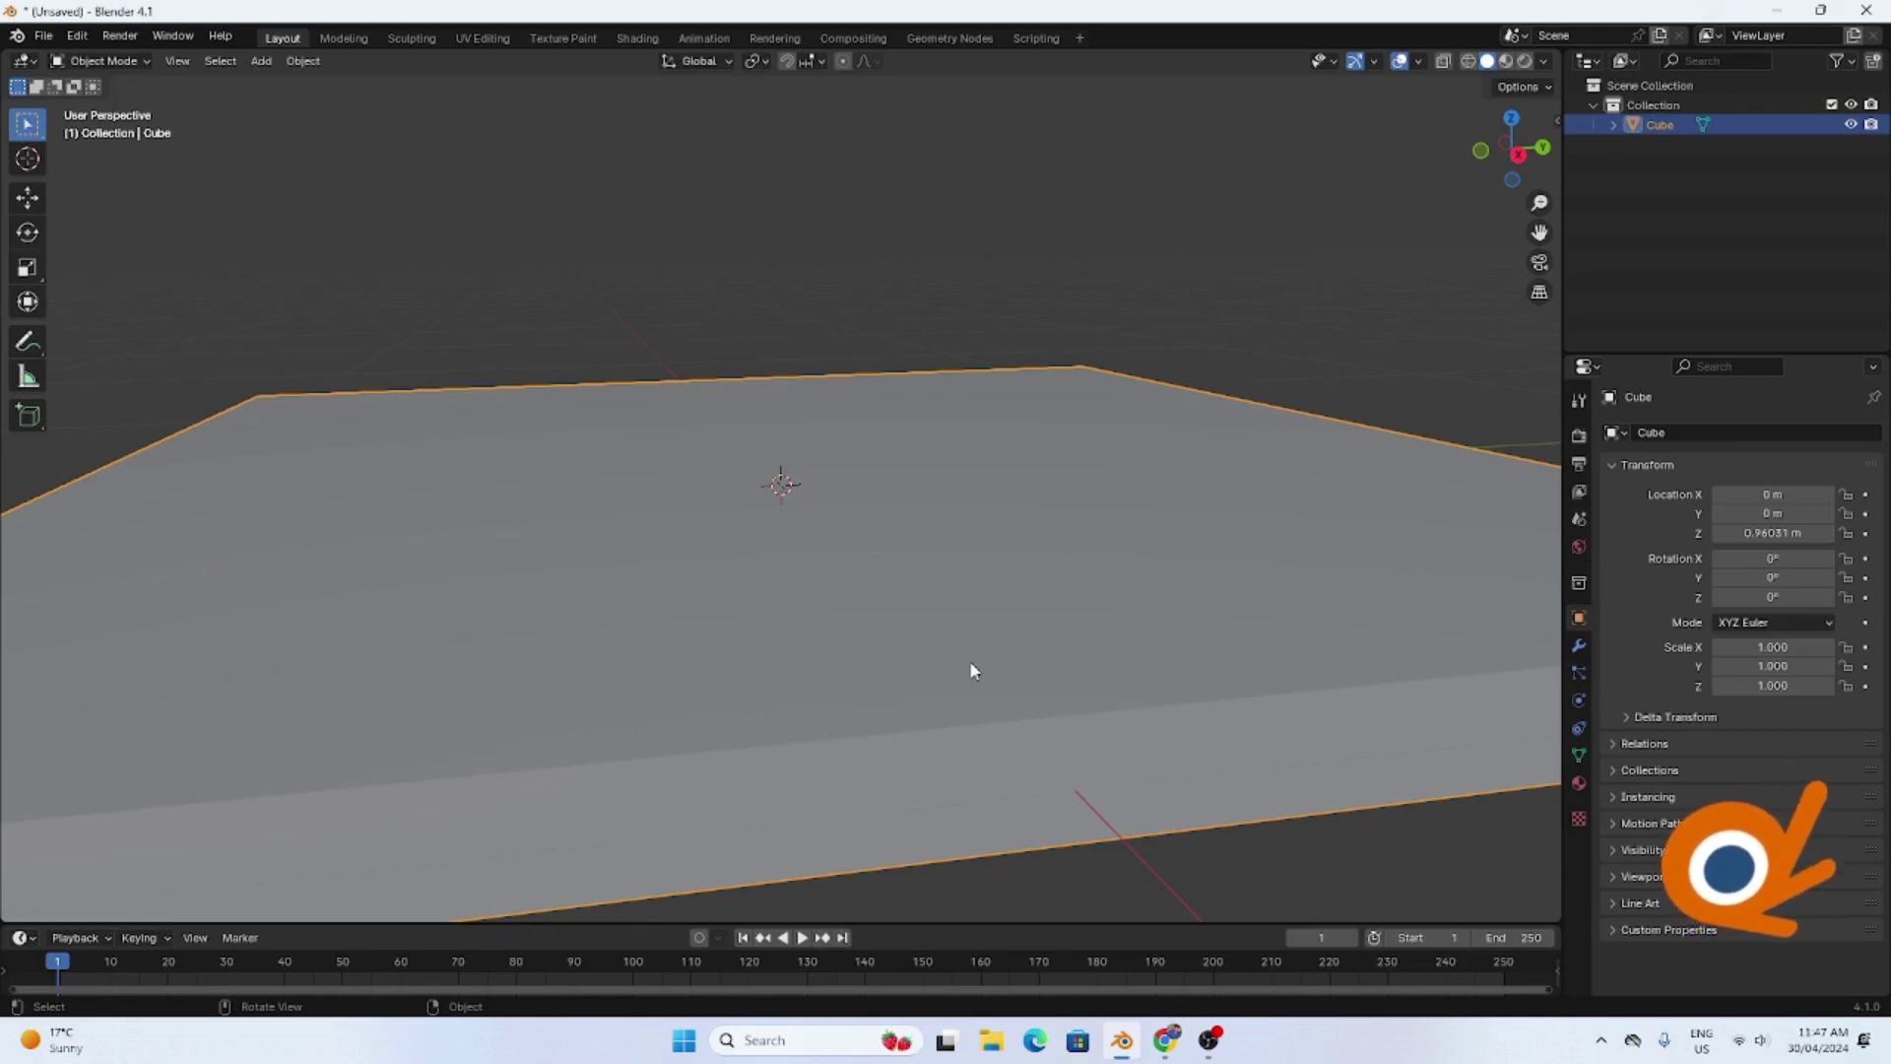
pyautogui.press('g')
pyautogui.press('z')
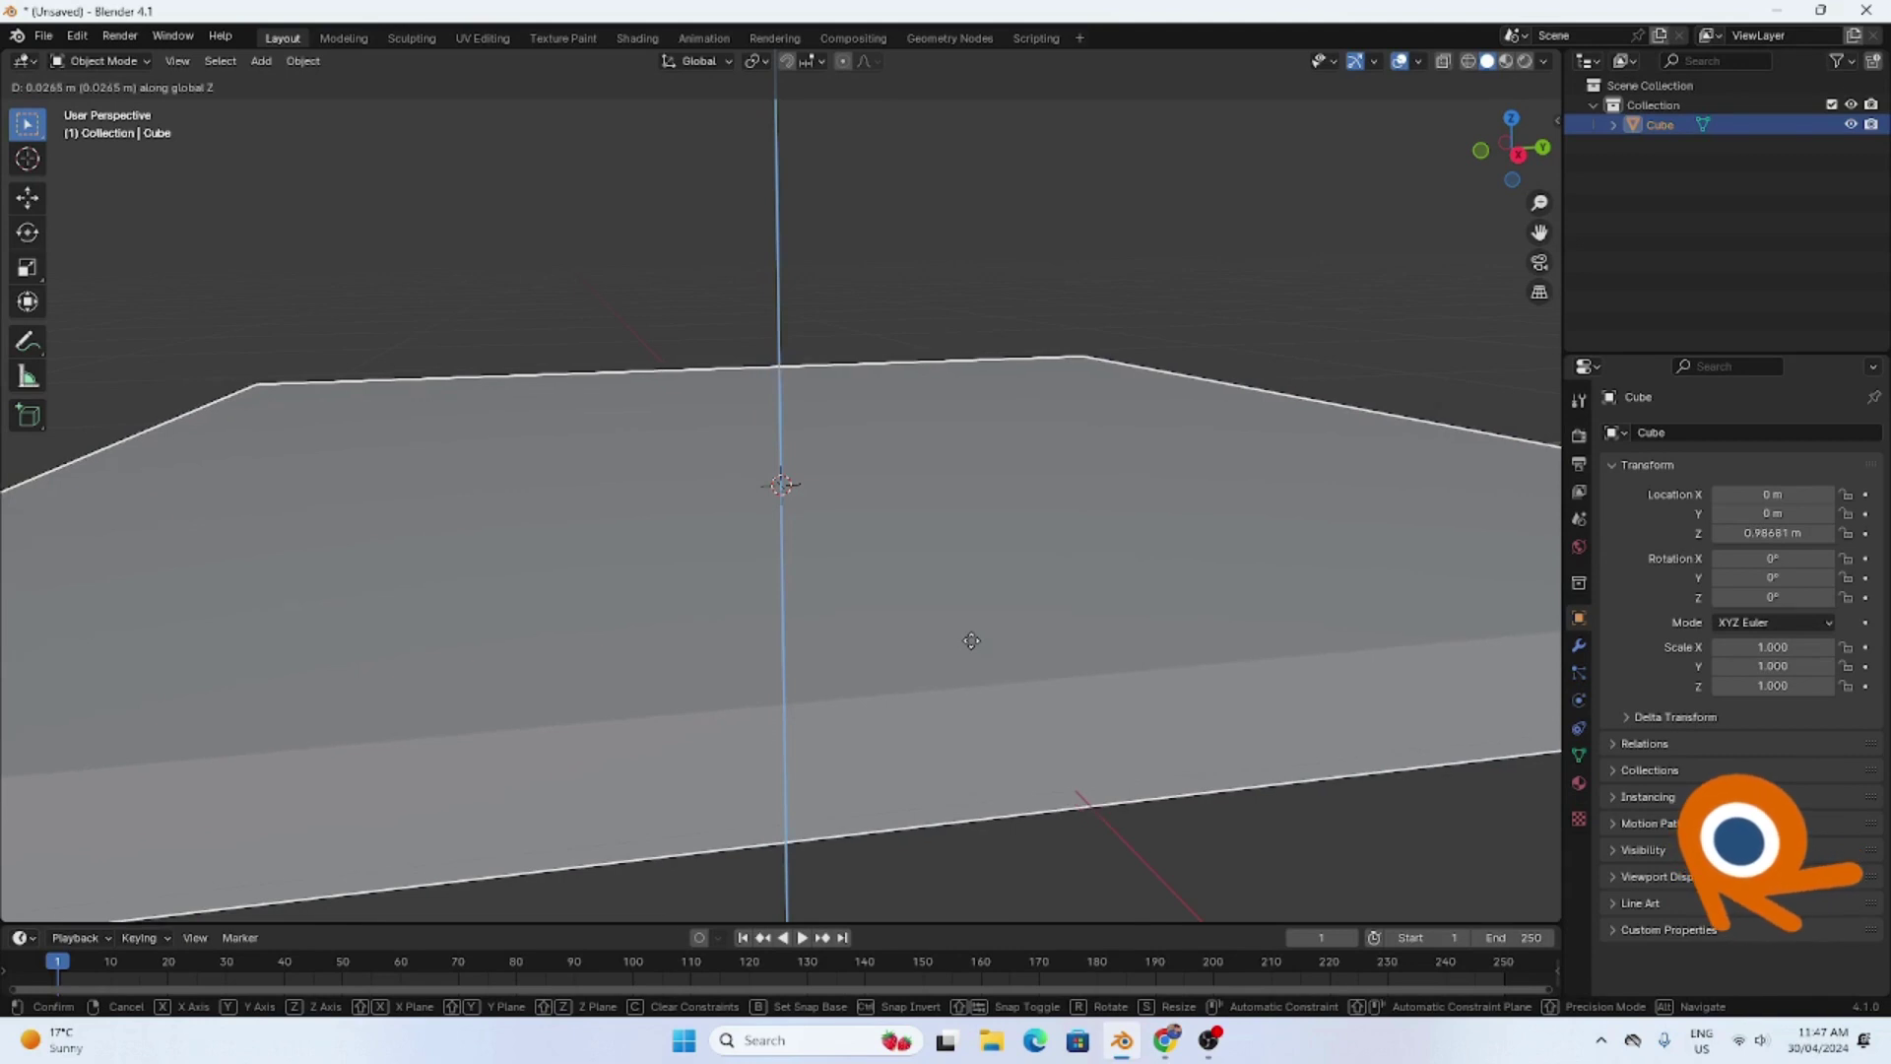
pyautogui.click(971, 640)
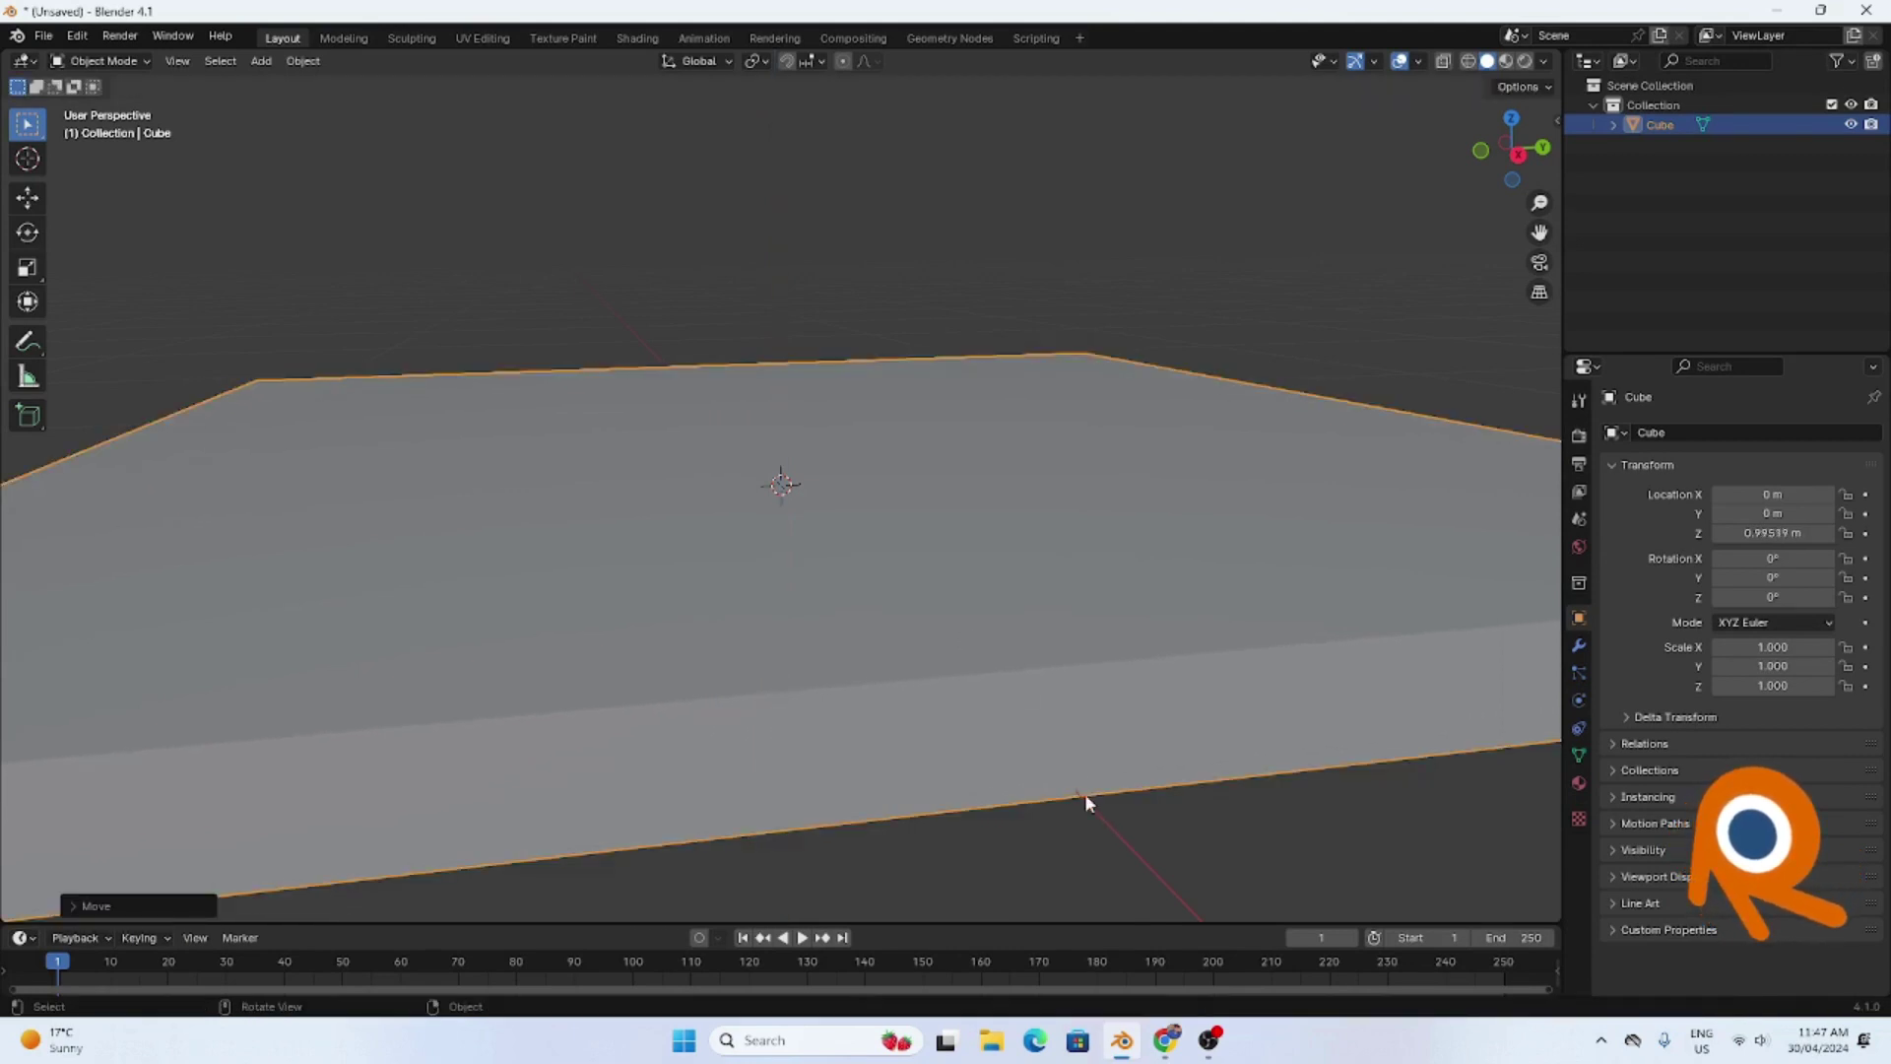
pyautogui.scroll(-6, 1084, 794)
pyautogui.moveTo(1084, 794); pyautogui.dragTo(1156, 811, button='middle')
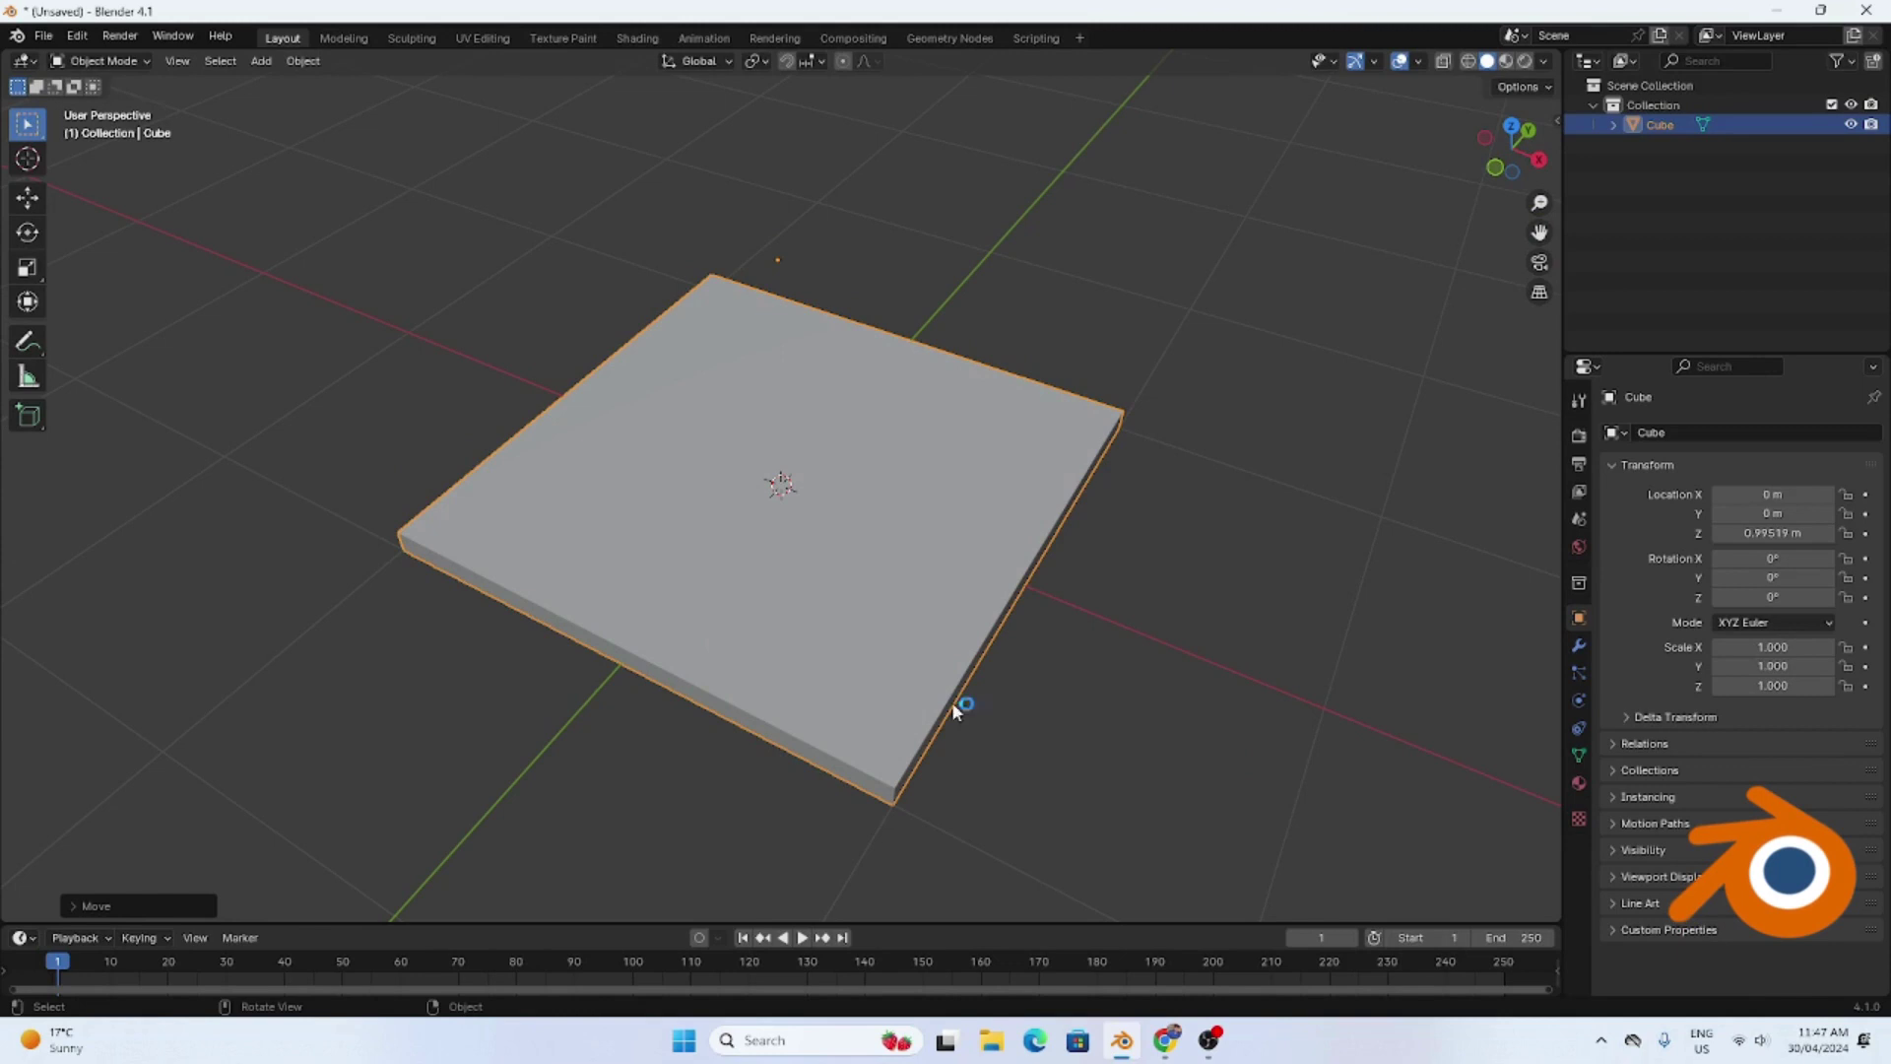
# - In Edit Mode, cut edge loops slid close to the slab's far and front edges
pyautogui.click(109, 62)
pyautogui.click(108, 104)
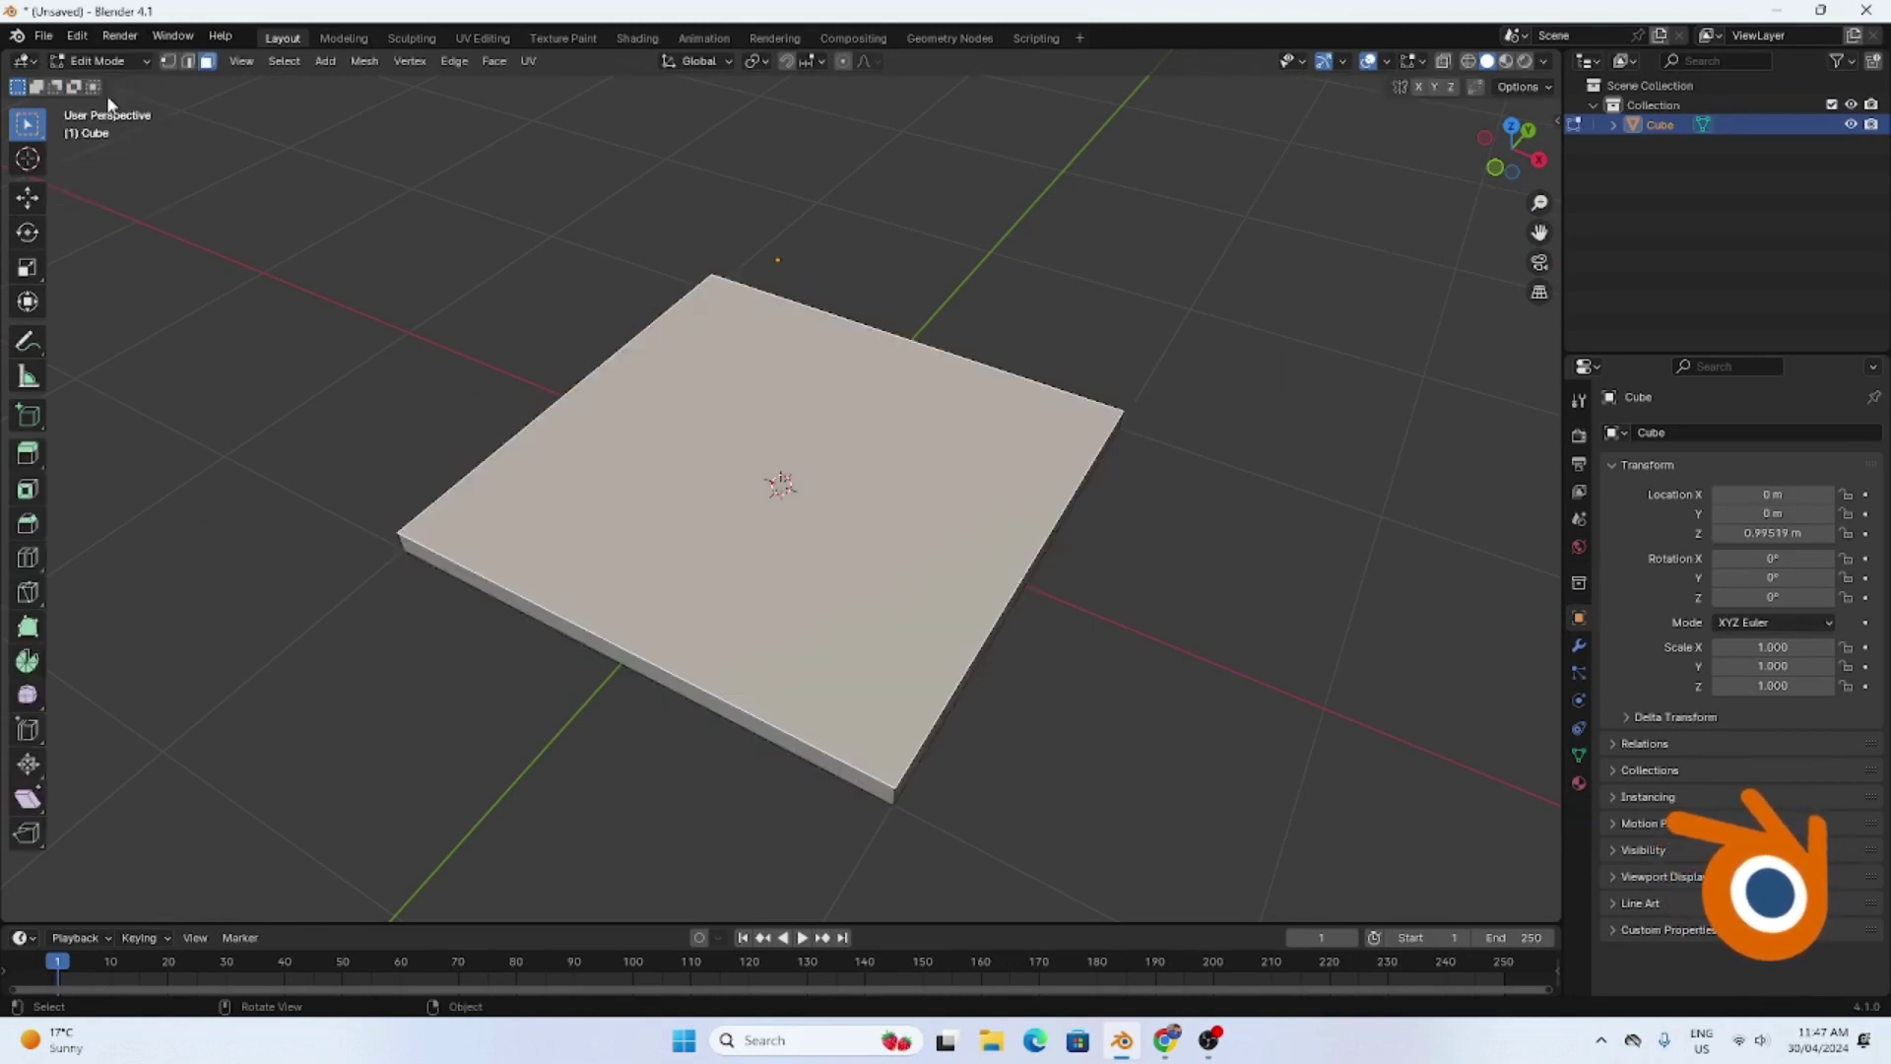
pyautogui.click(28, 559)
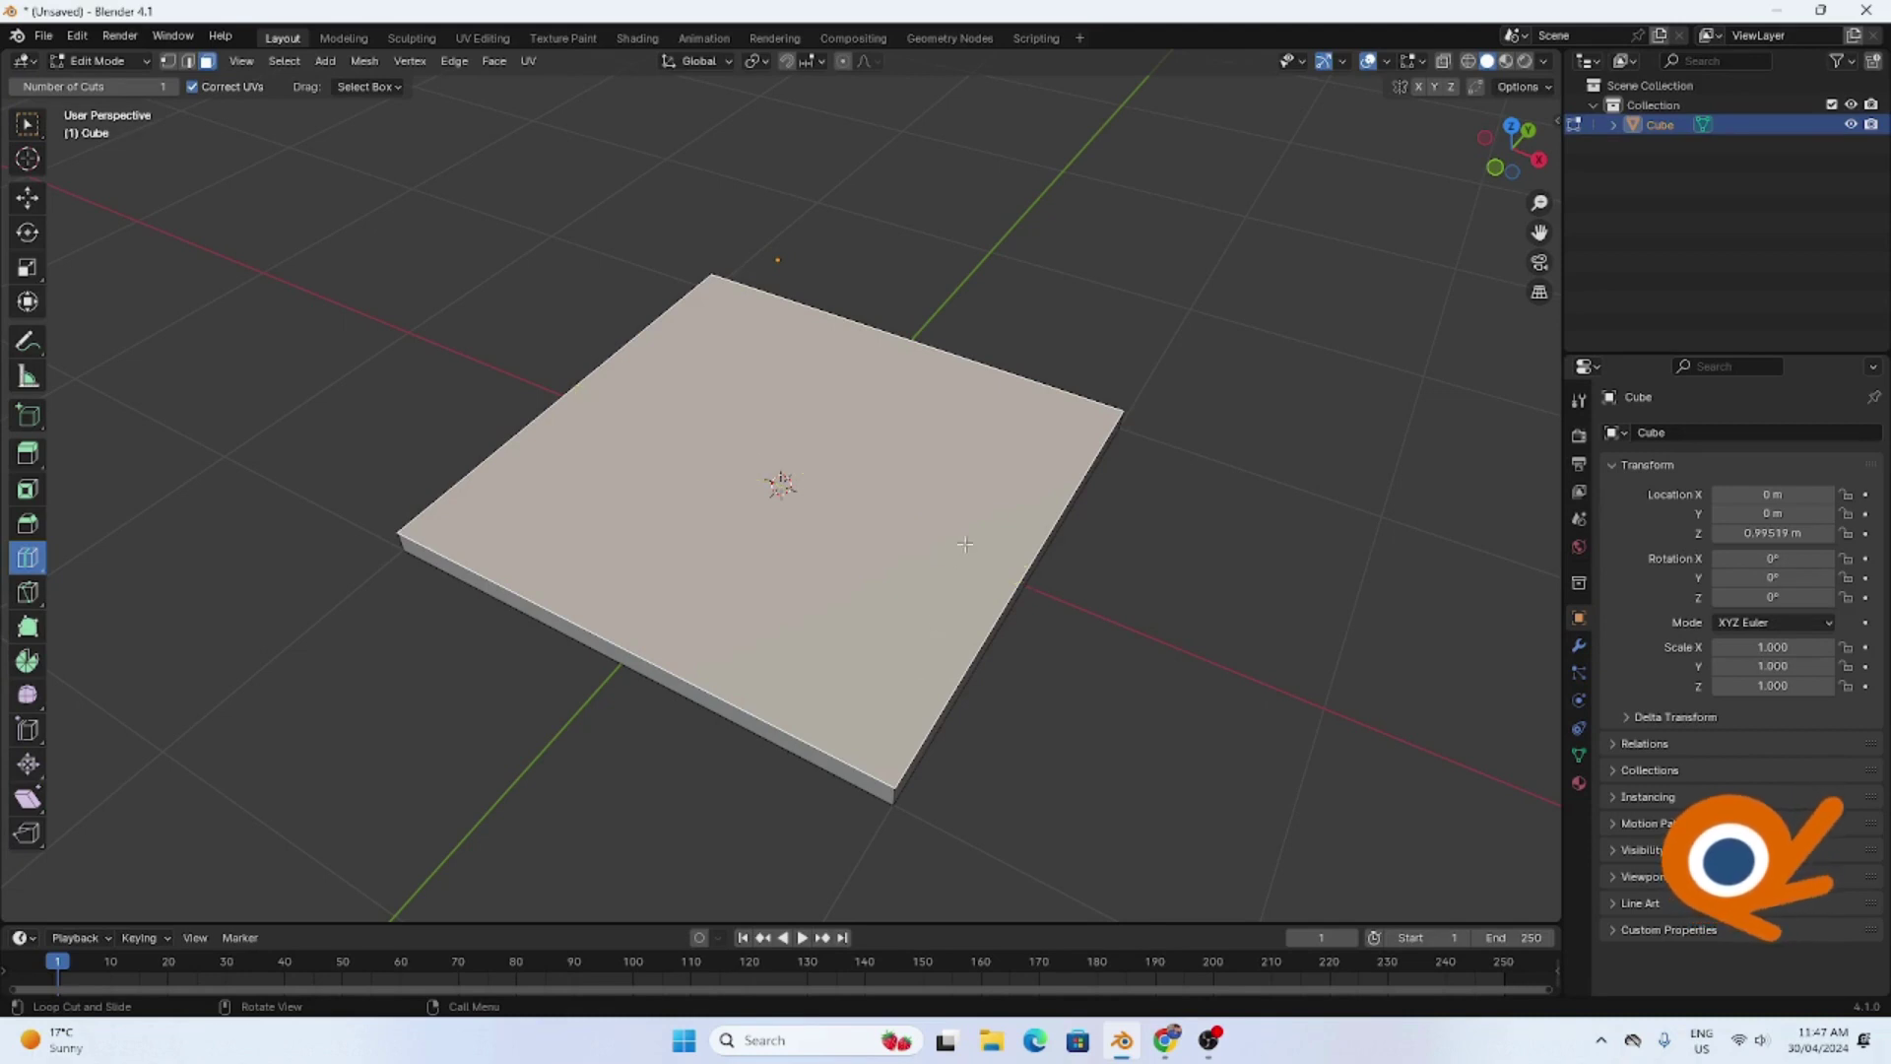
pyautogui.click(1031, 544)
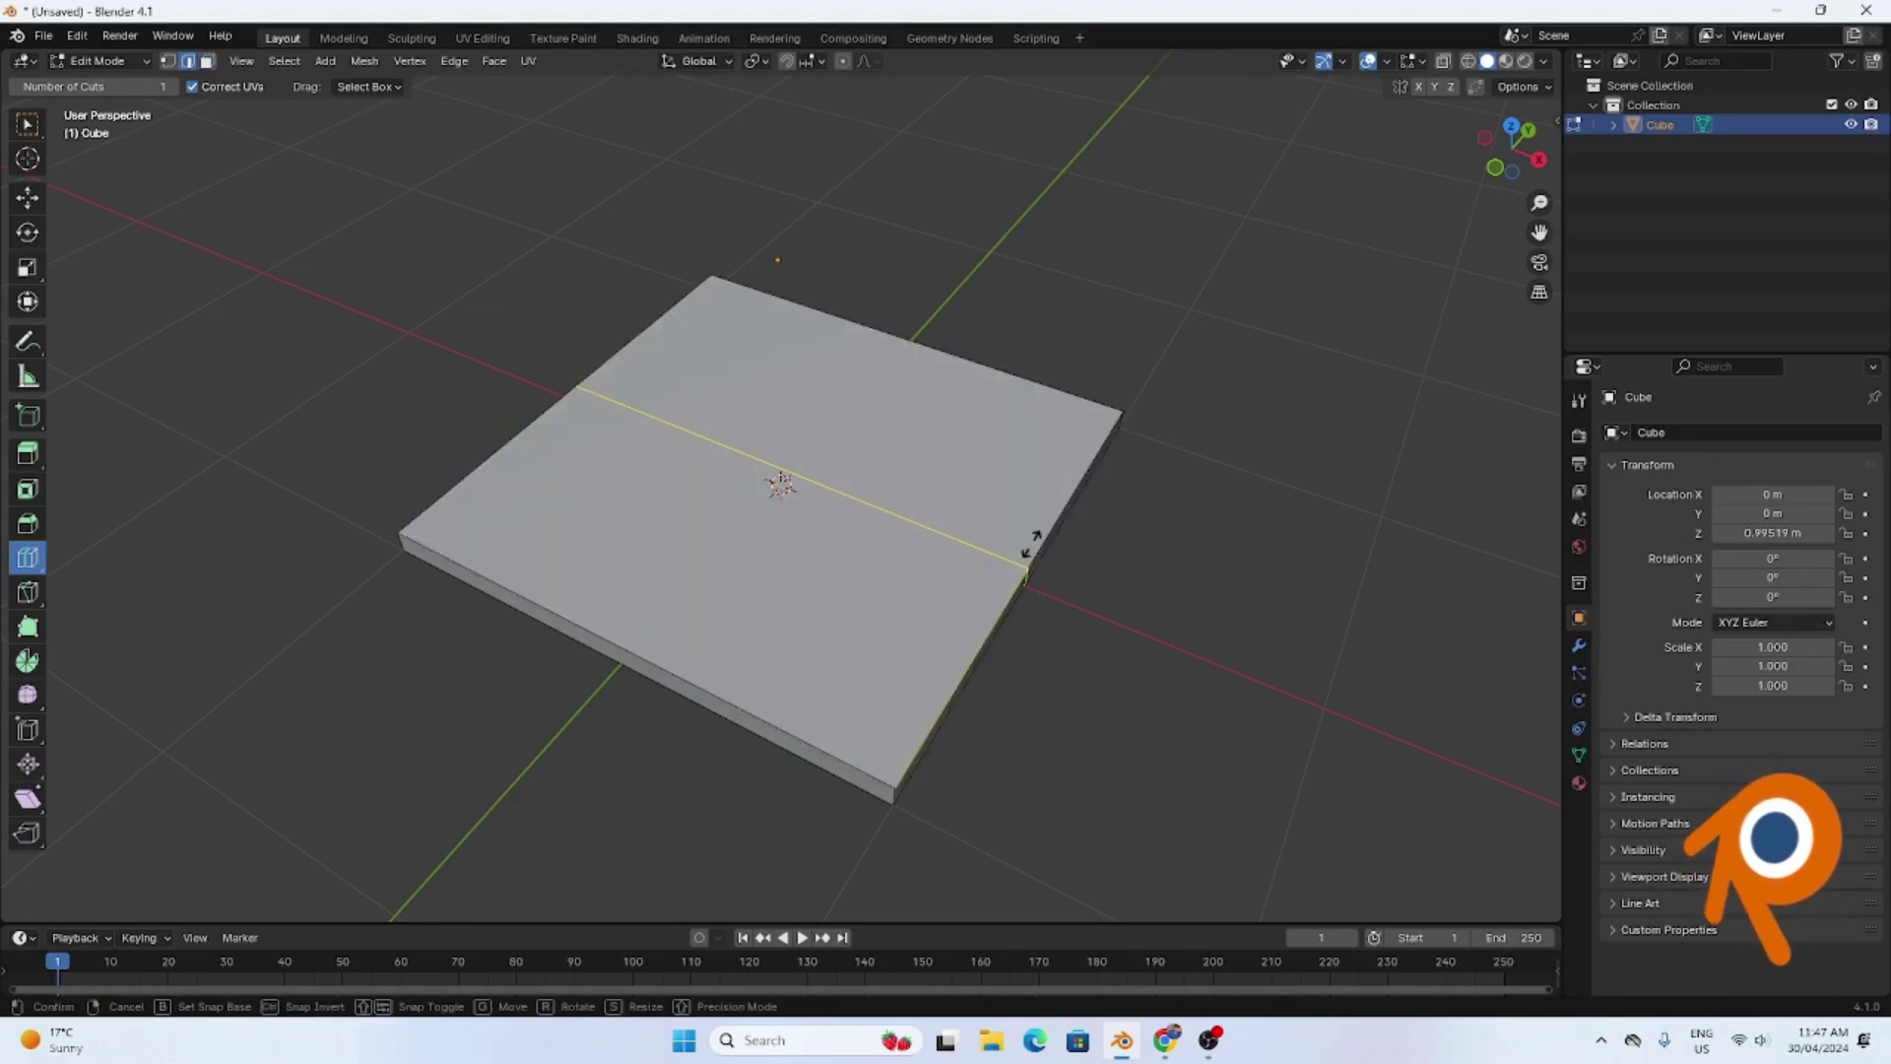
pyautogui.moveTo(1032, 543); pyautogui.dragTo(1152, 443)
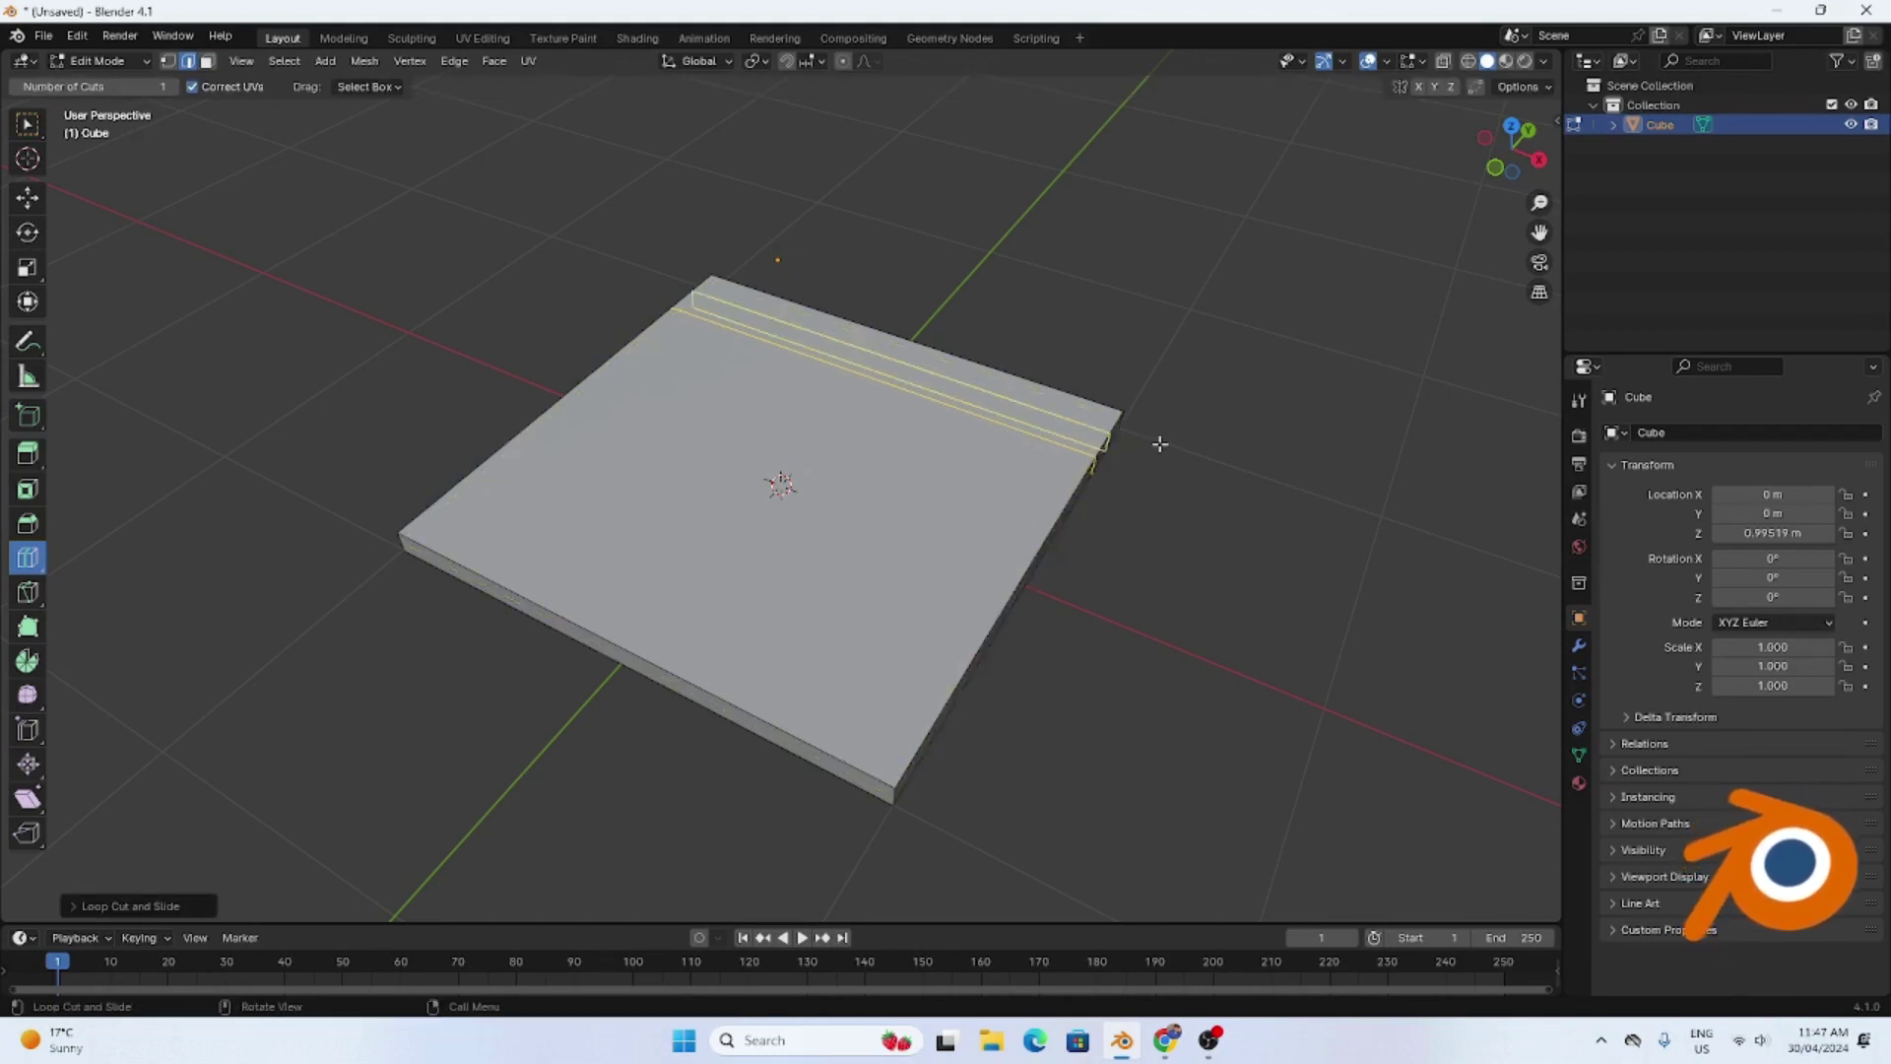
pyautogui.moveTo(953, 595); pyautogui.dragTo(882, 739)
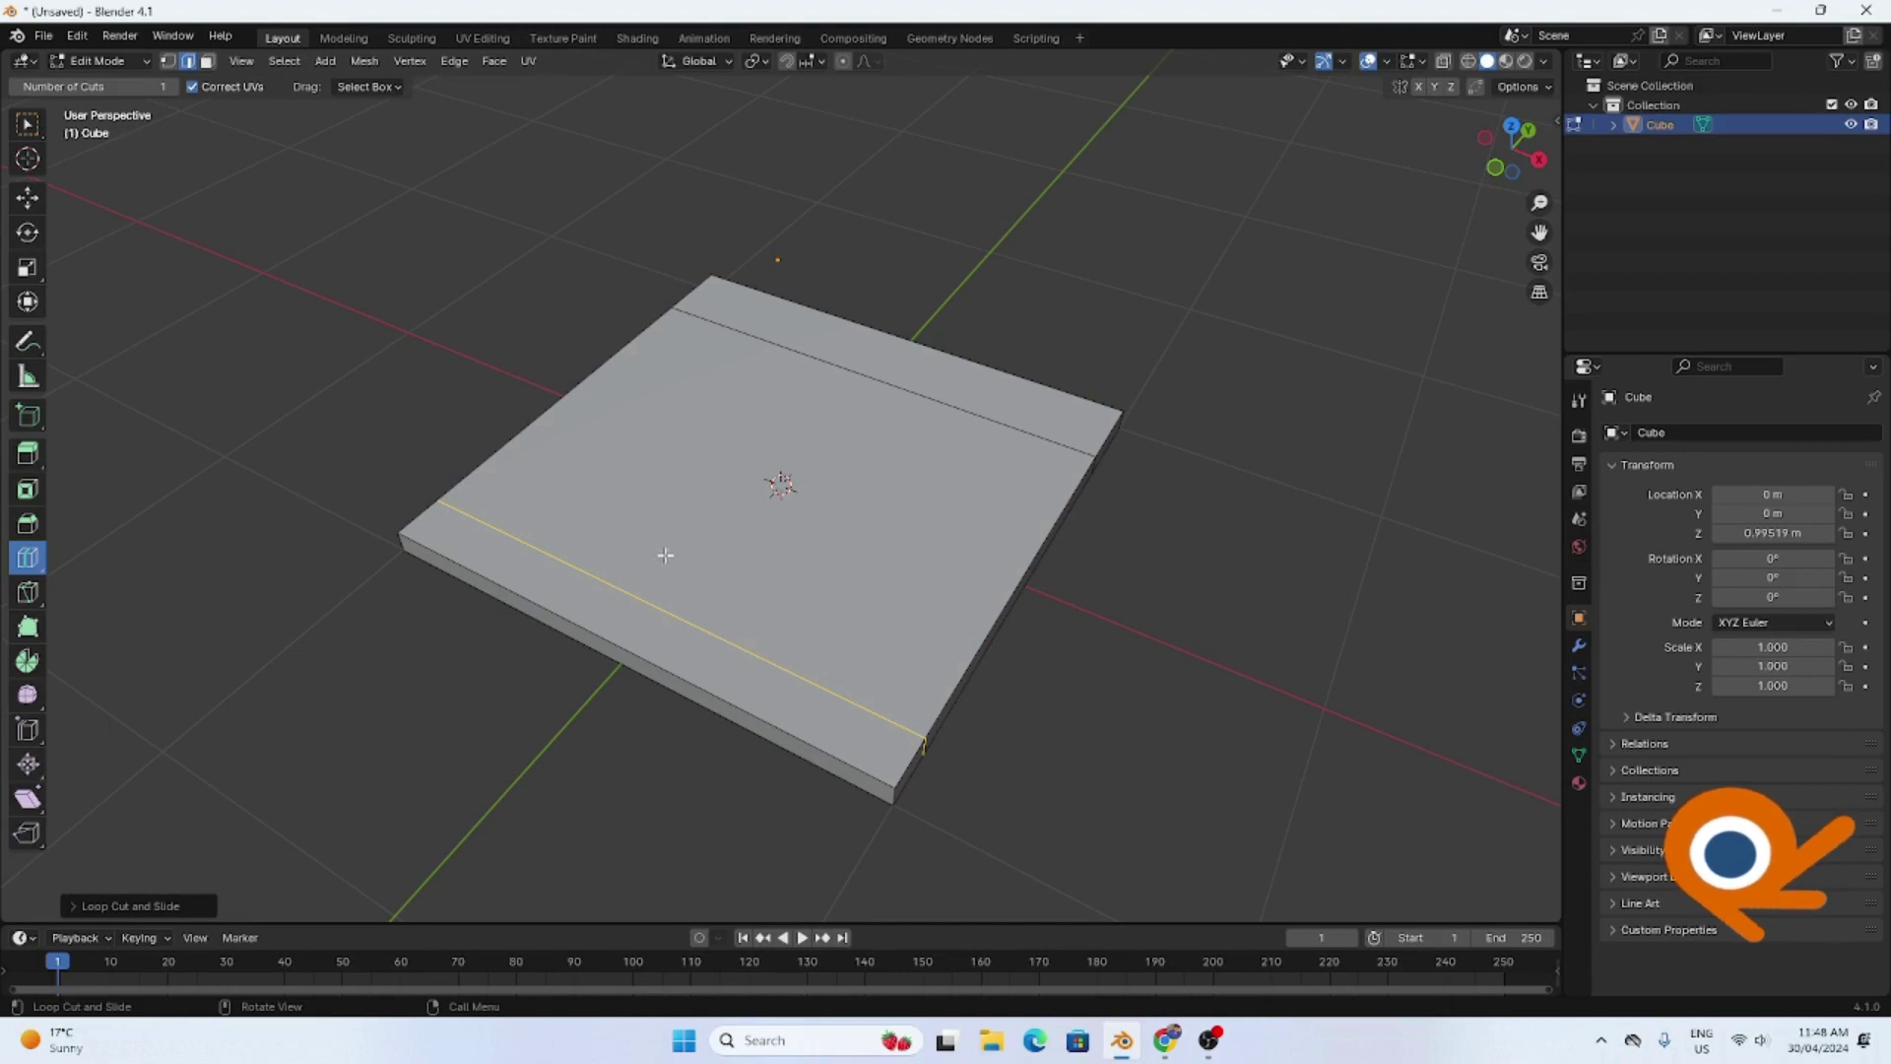
# - Cut crosswise edge loops near the slab's other two edges, then return to box selection
pyautogui.moveTo(866, 677); pyautogui.dragTo(675, 577)
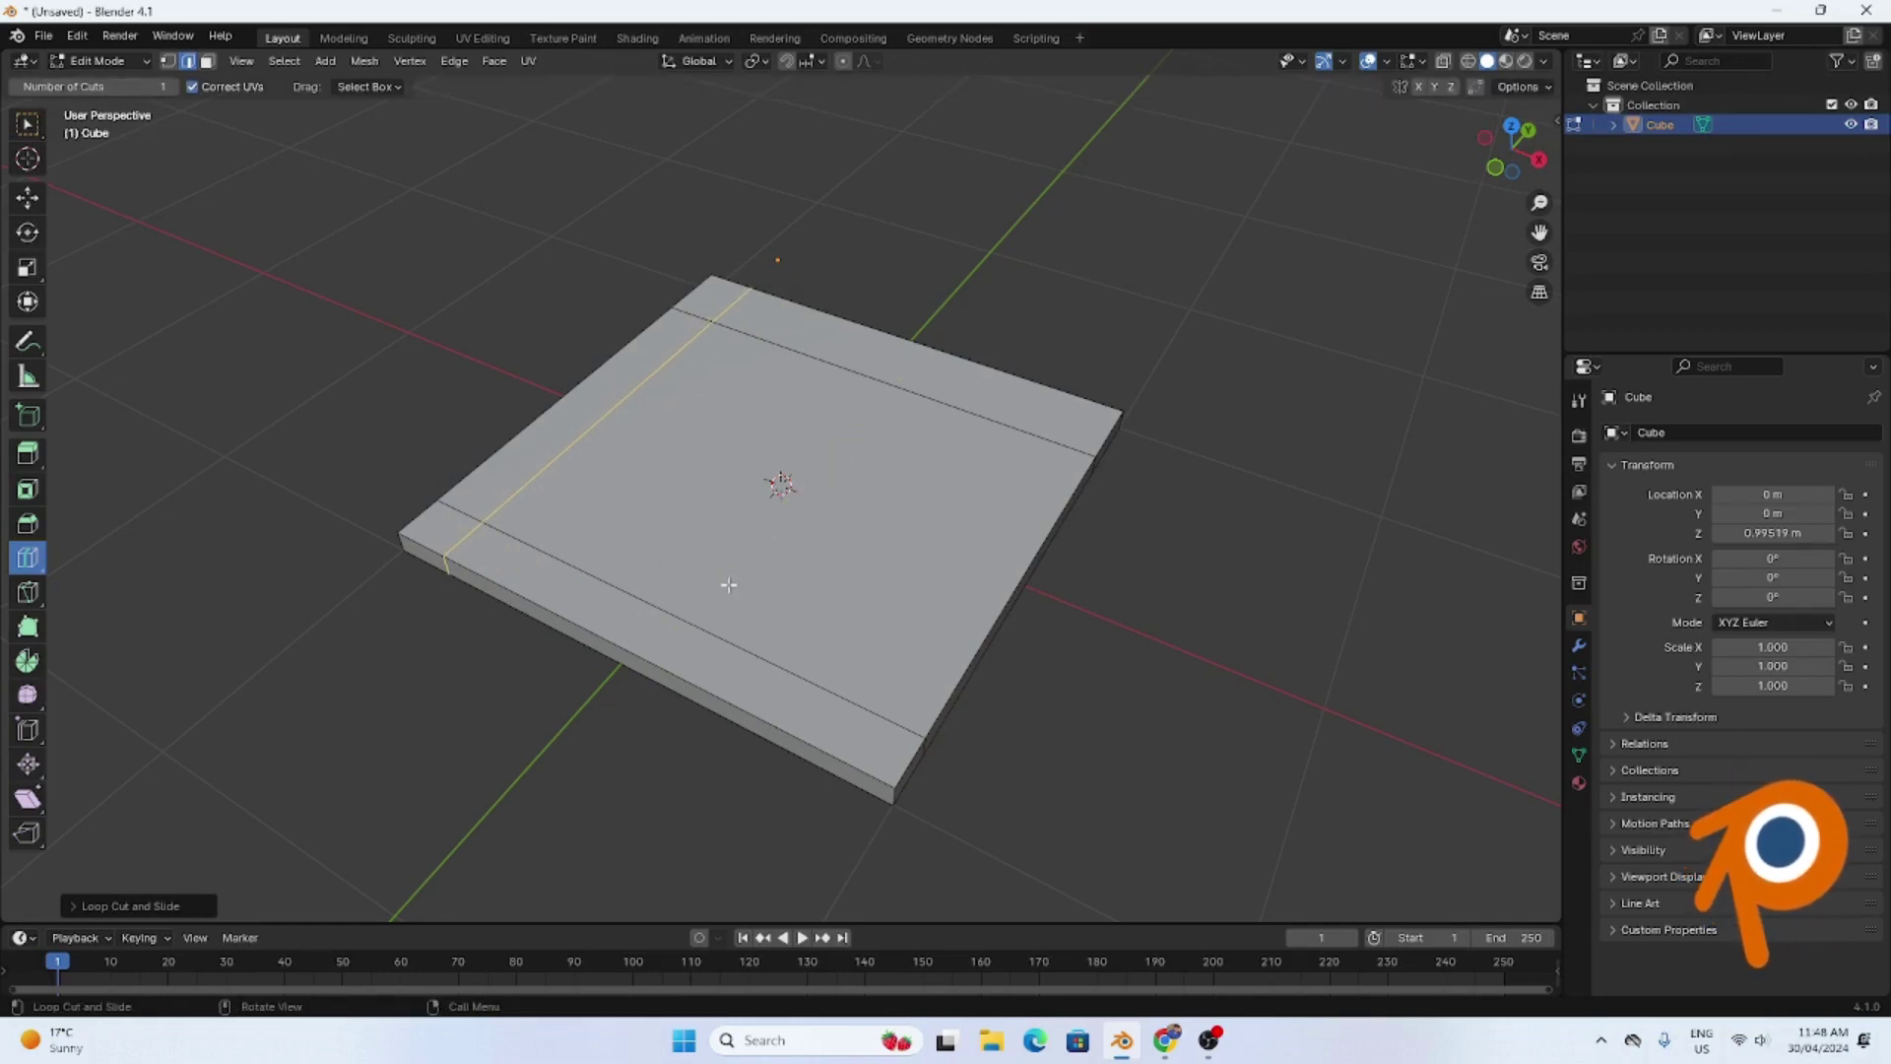
pyautogui.moveTo(711, 589); pyautogui.dragTo(874, 693)
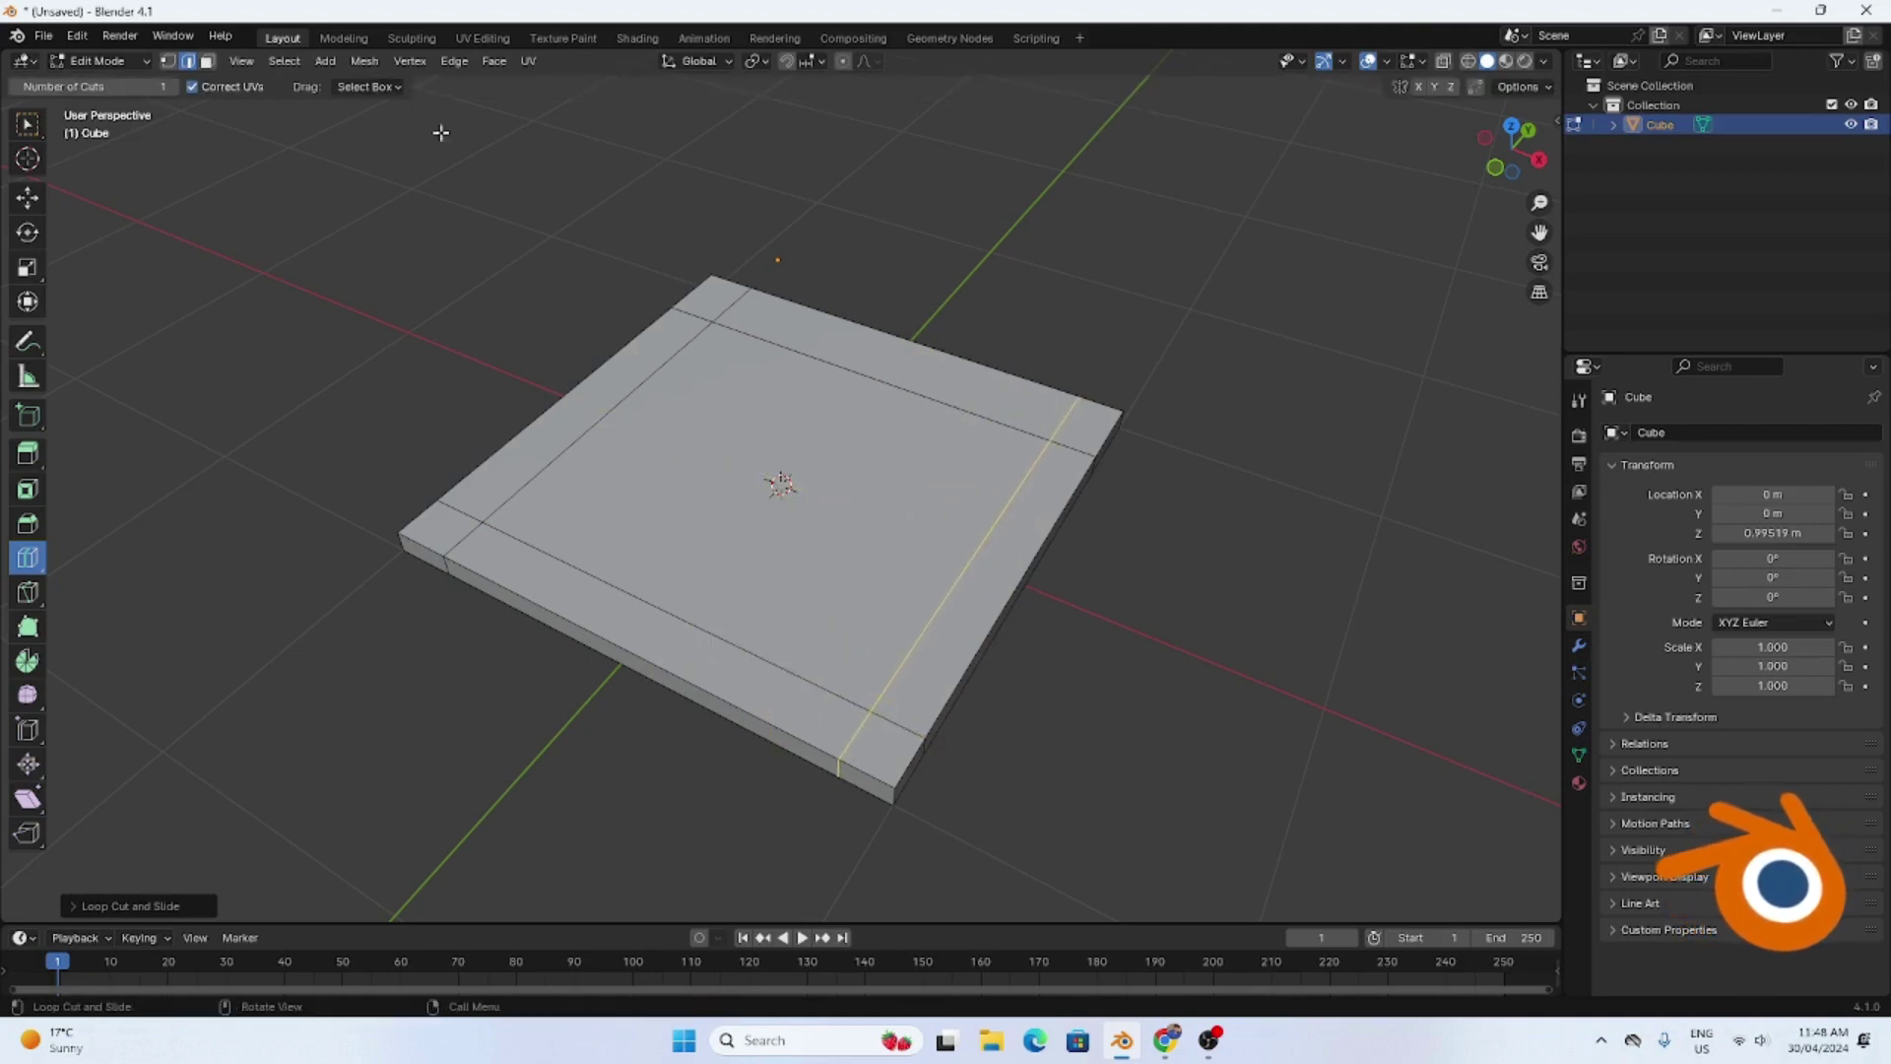
pyautogui.moveTo(355, 346); pyautogui.dragTo(562, 502, button='middle')
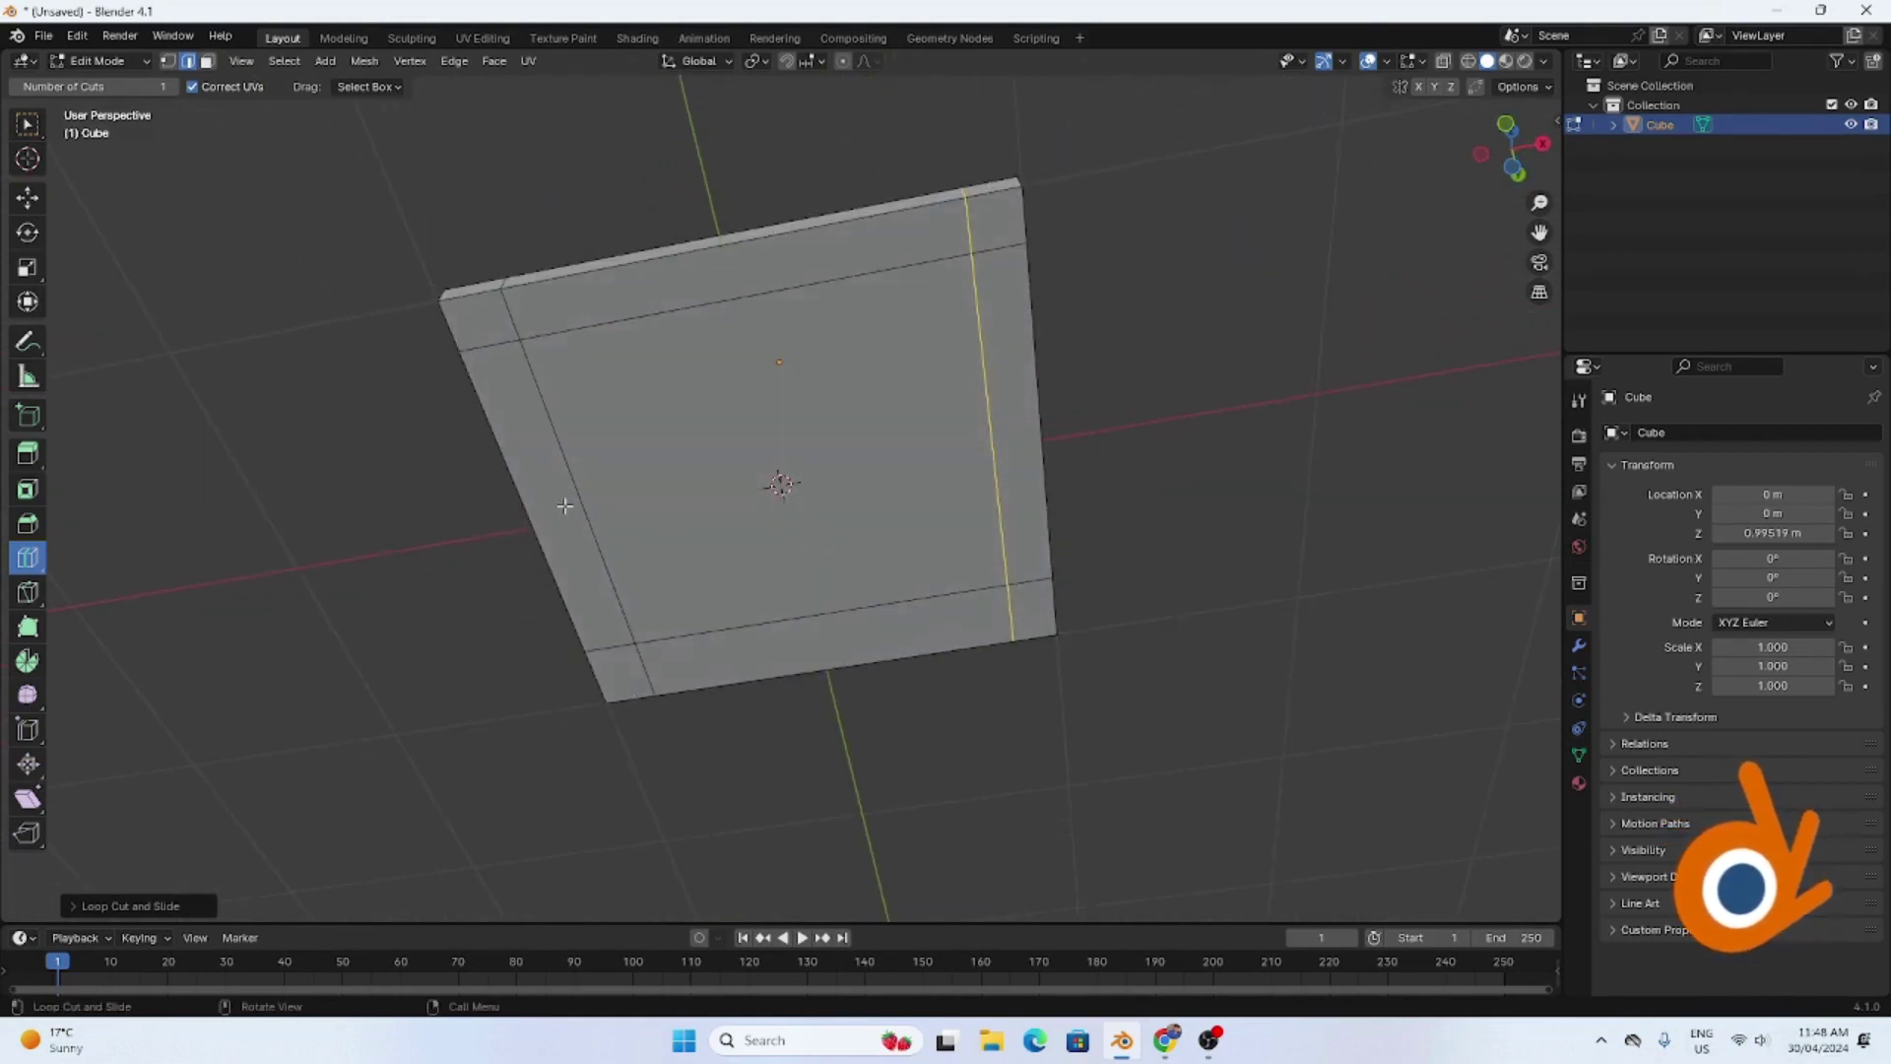
pyautogui.click(28, 131)
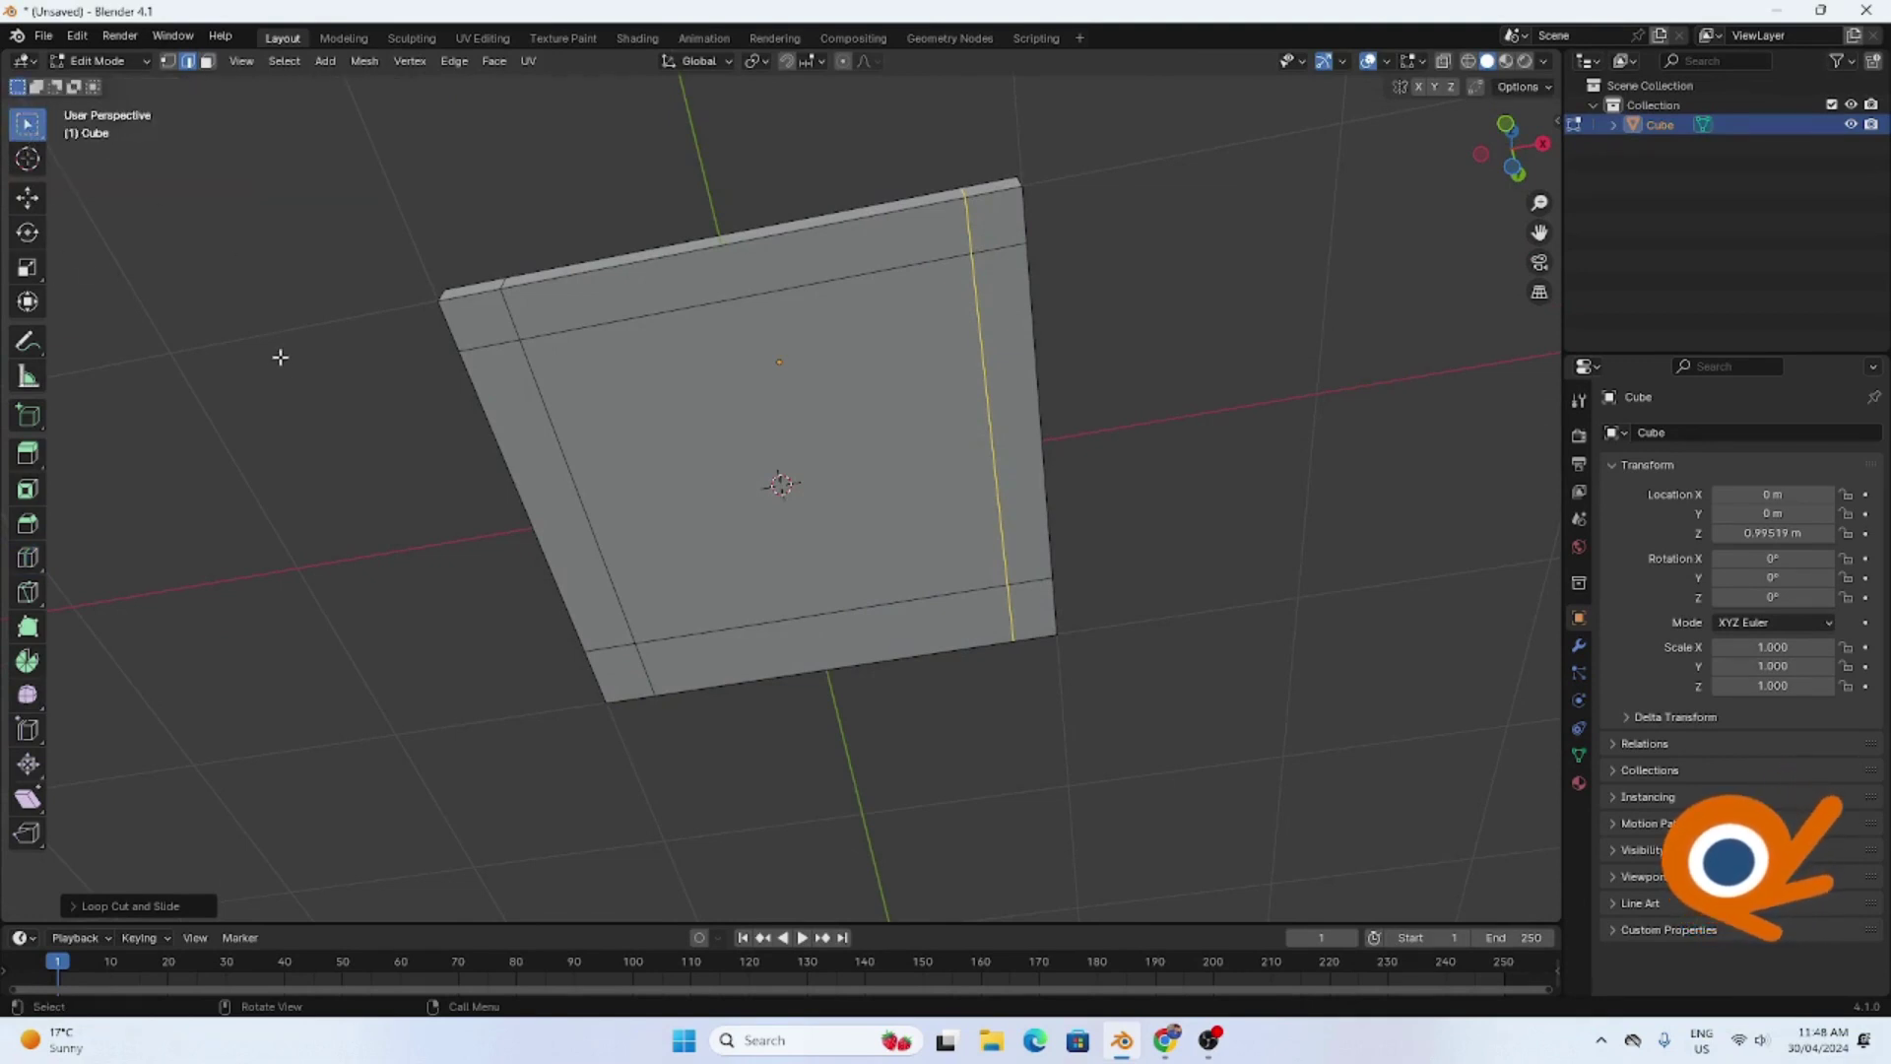
pyautogui.moveTo(282, 354); pyautogui.dragTo(271, 433, button='middle')
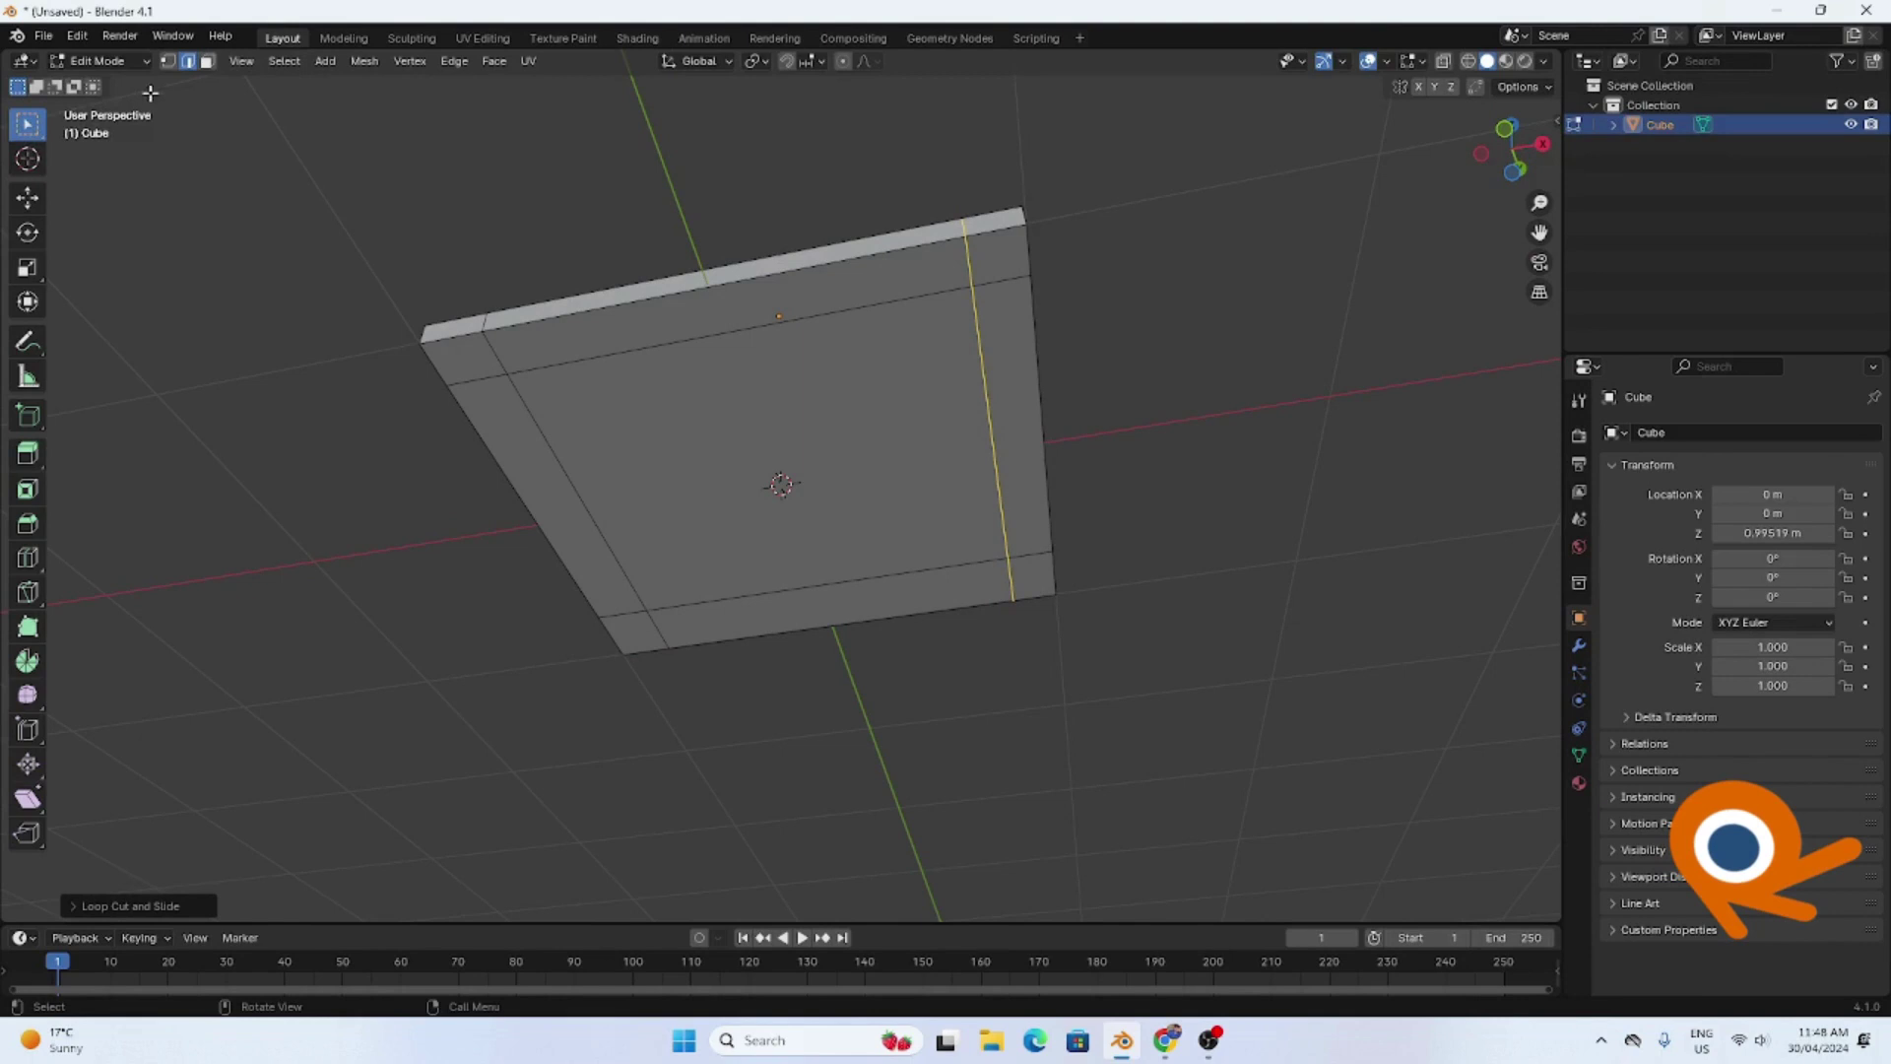
# - Select a corner square face of the slab and extrude it downward into the first leg
pyautogui.click(1010, 275)
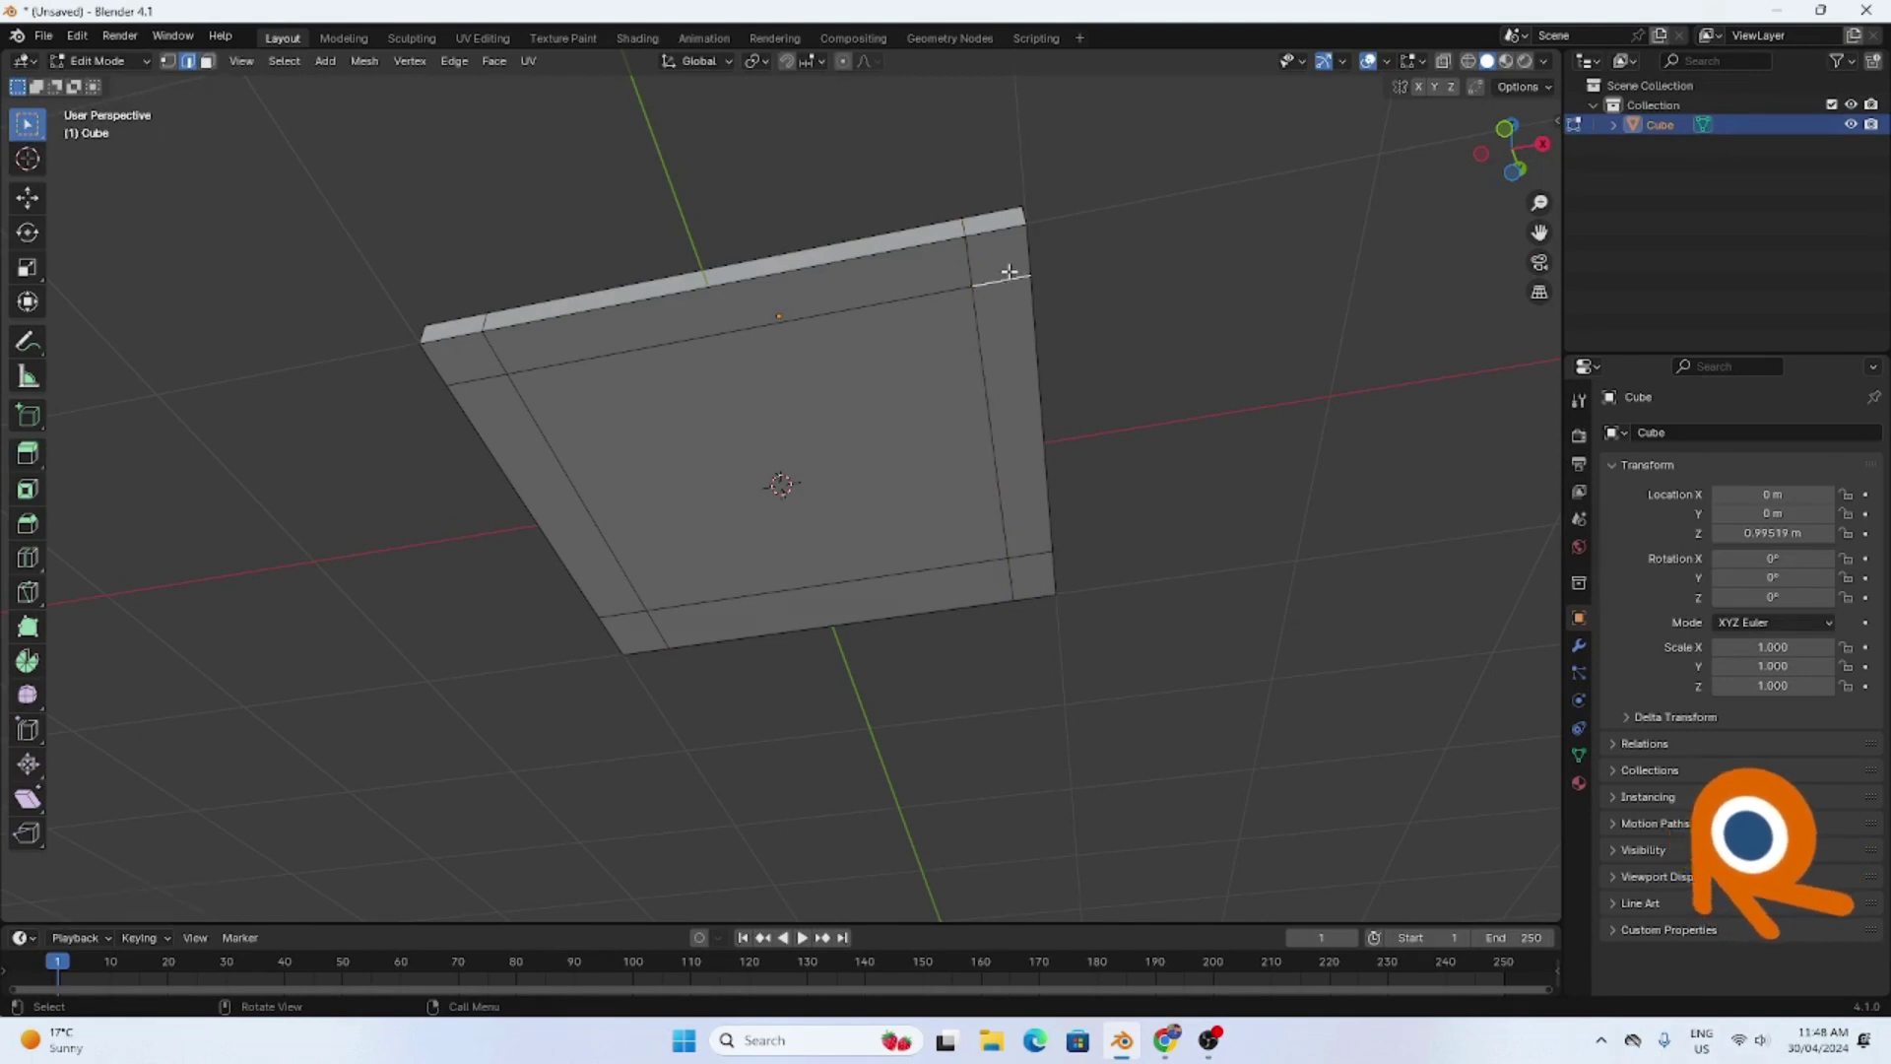
pyautogui.click(208, 63)
pyautogui.click(1012, 267)
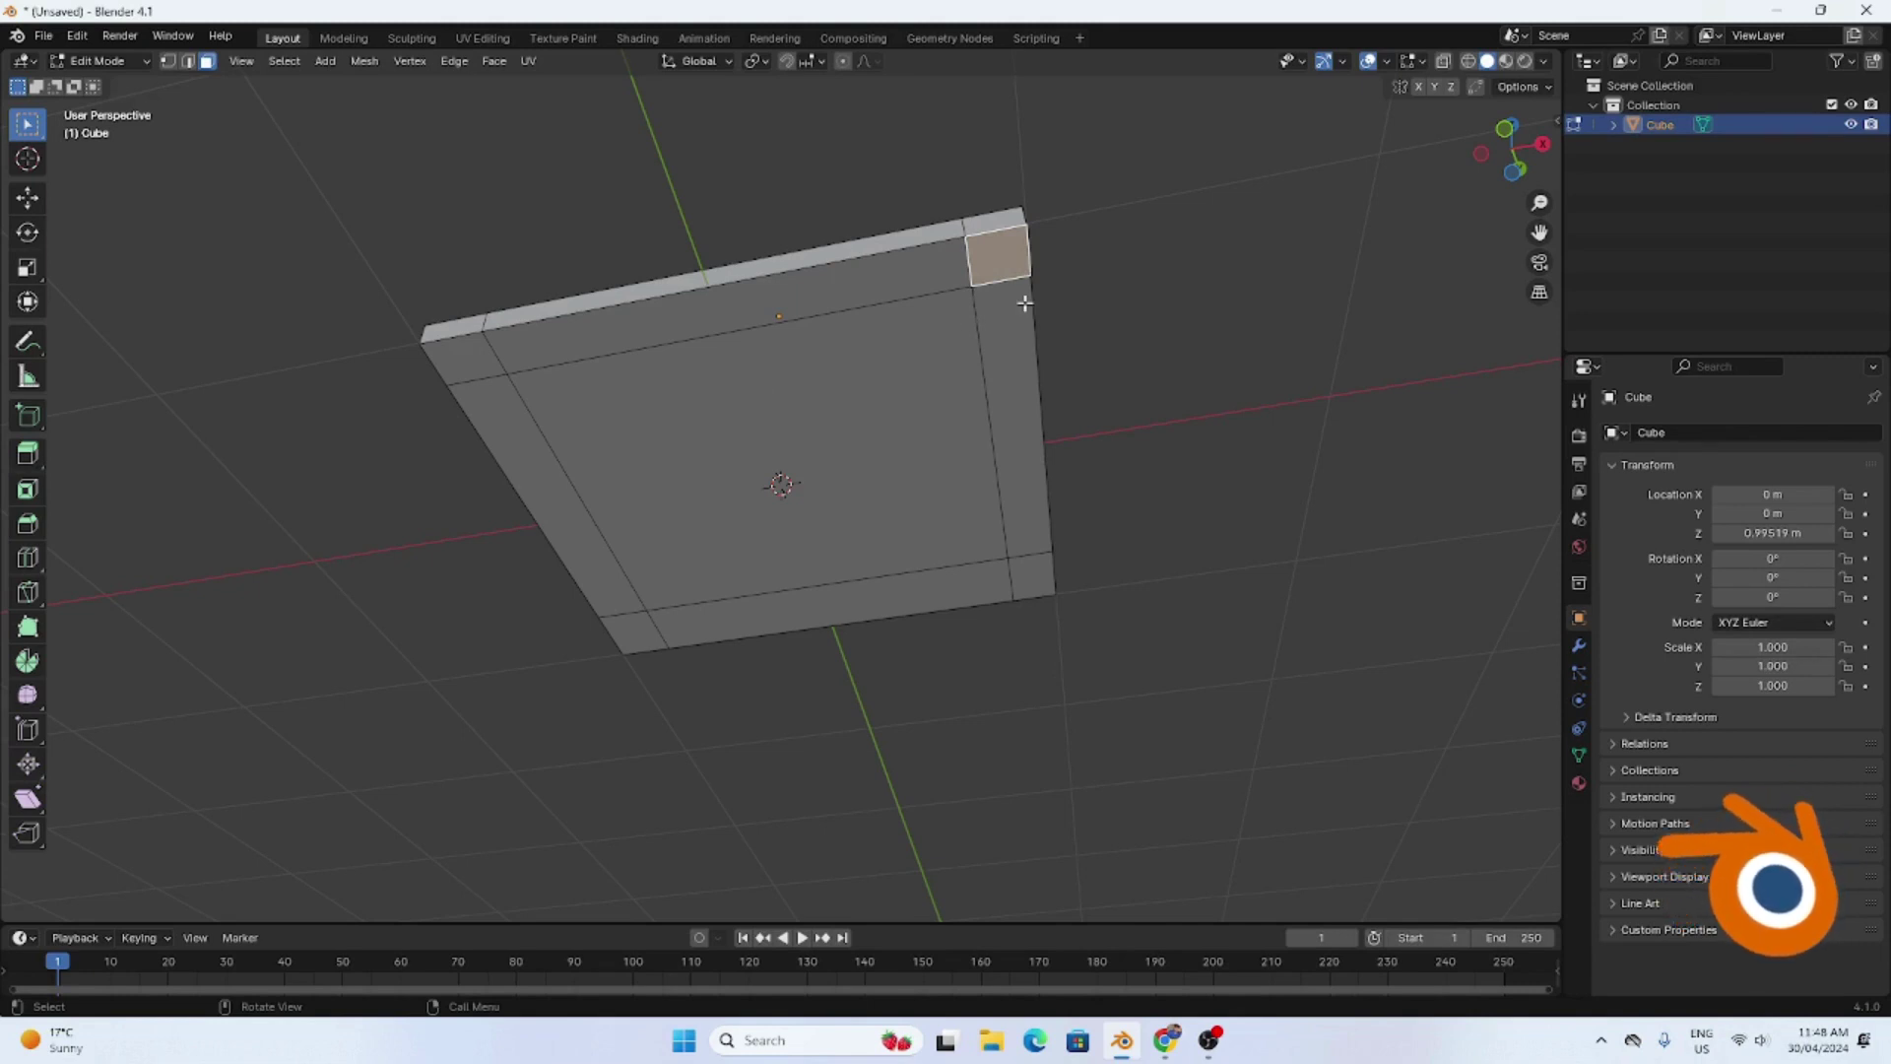
pyautogui.press('g')
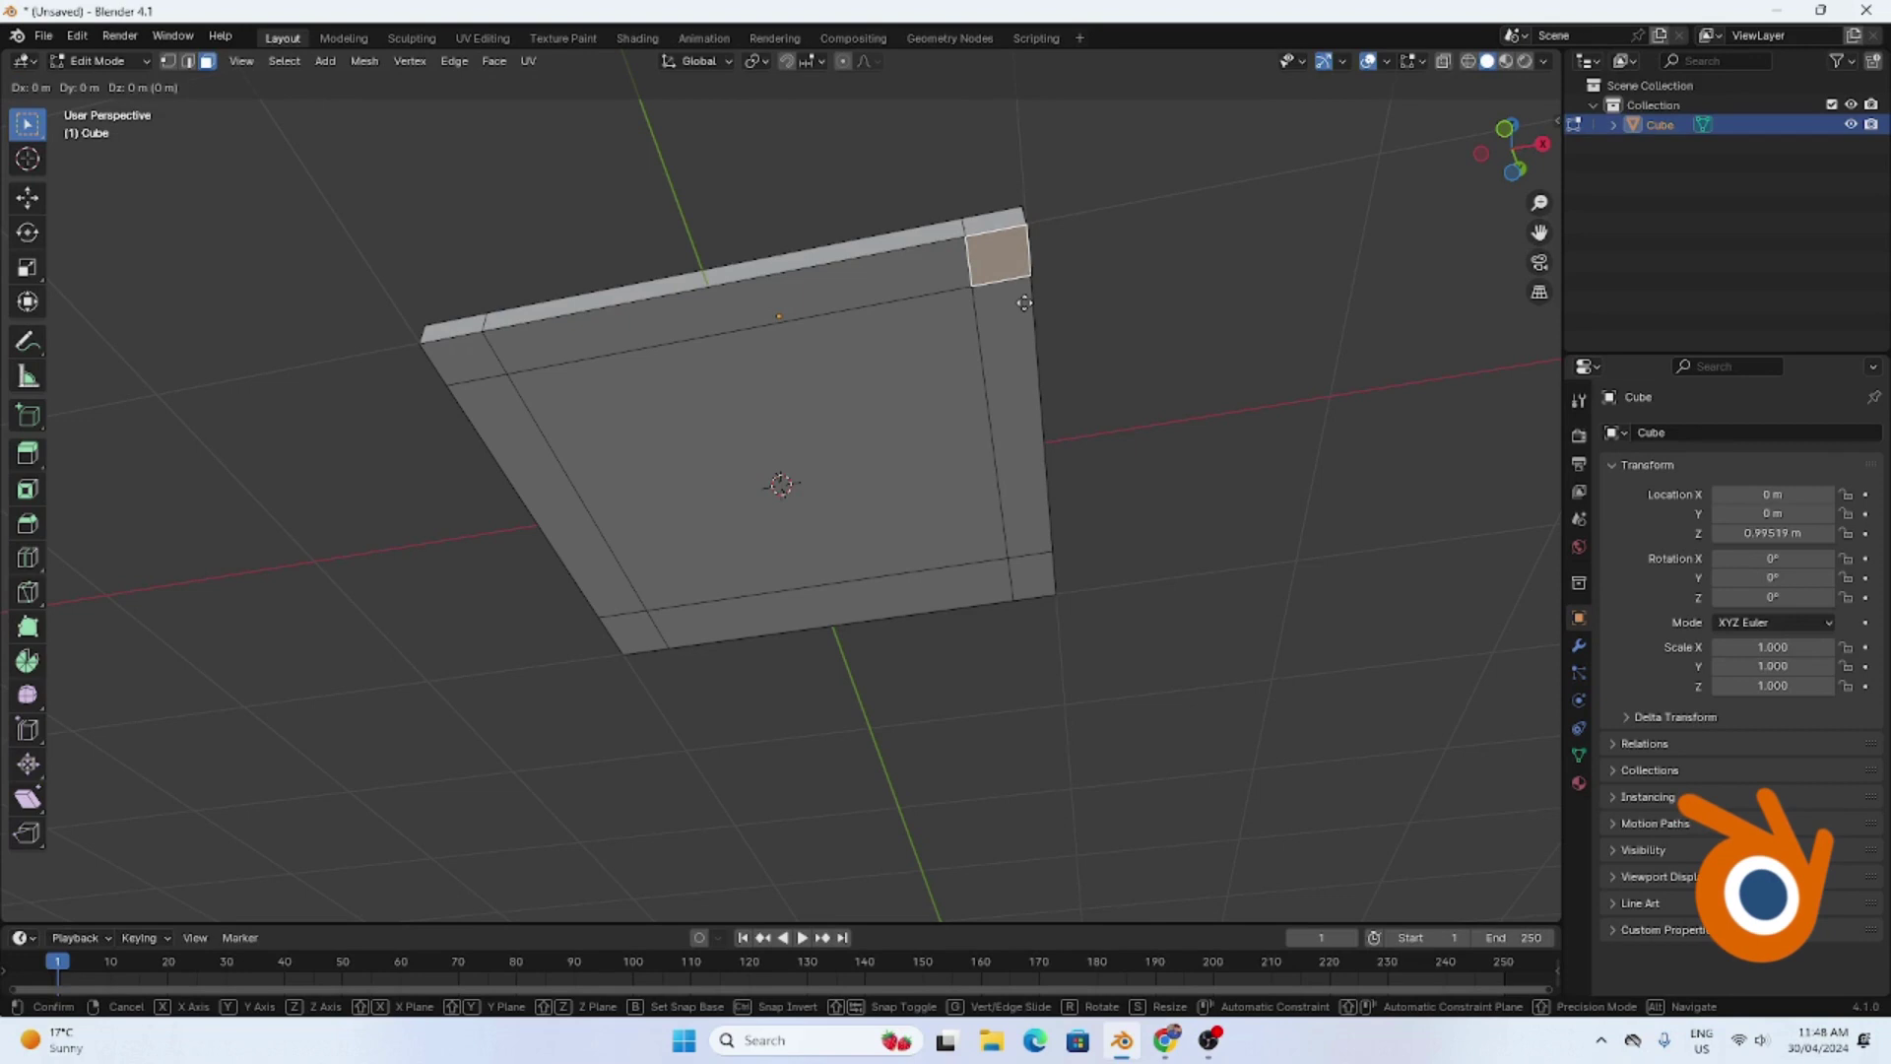
pyautogui.press('z')
pyautogui.click(1016, 305)
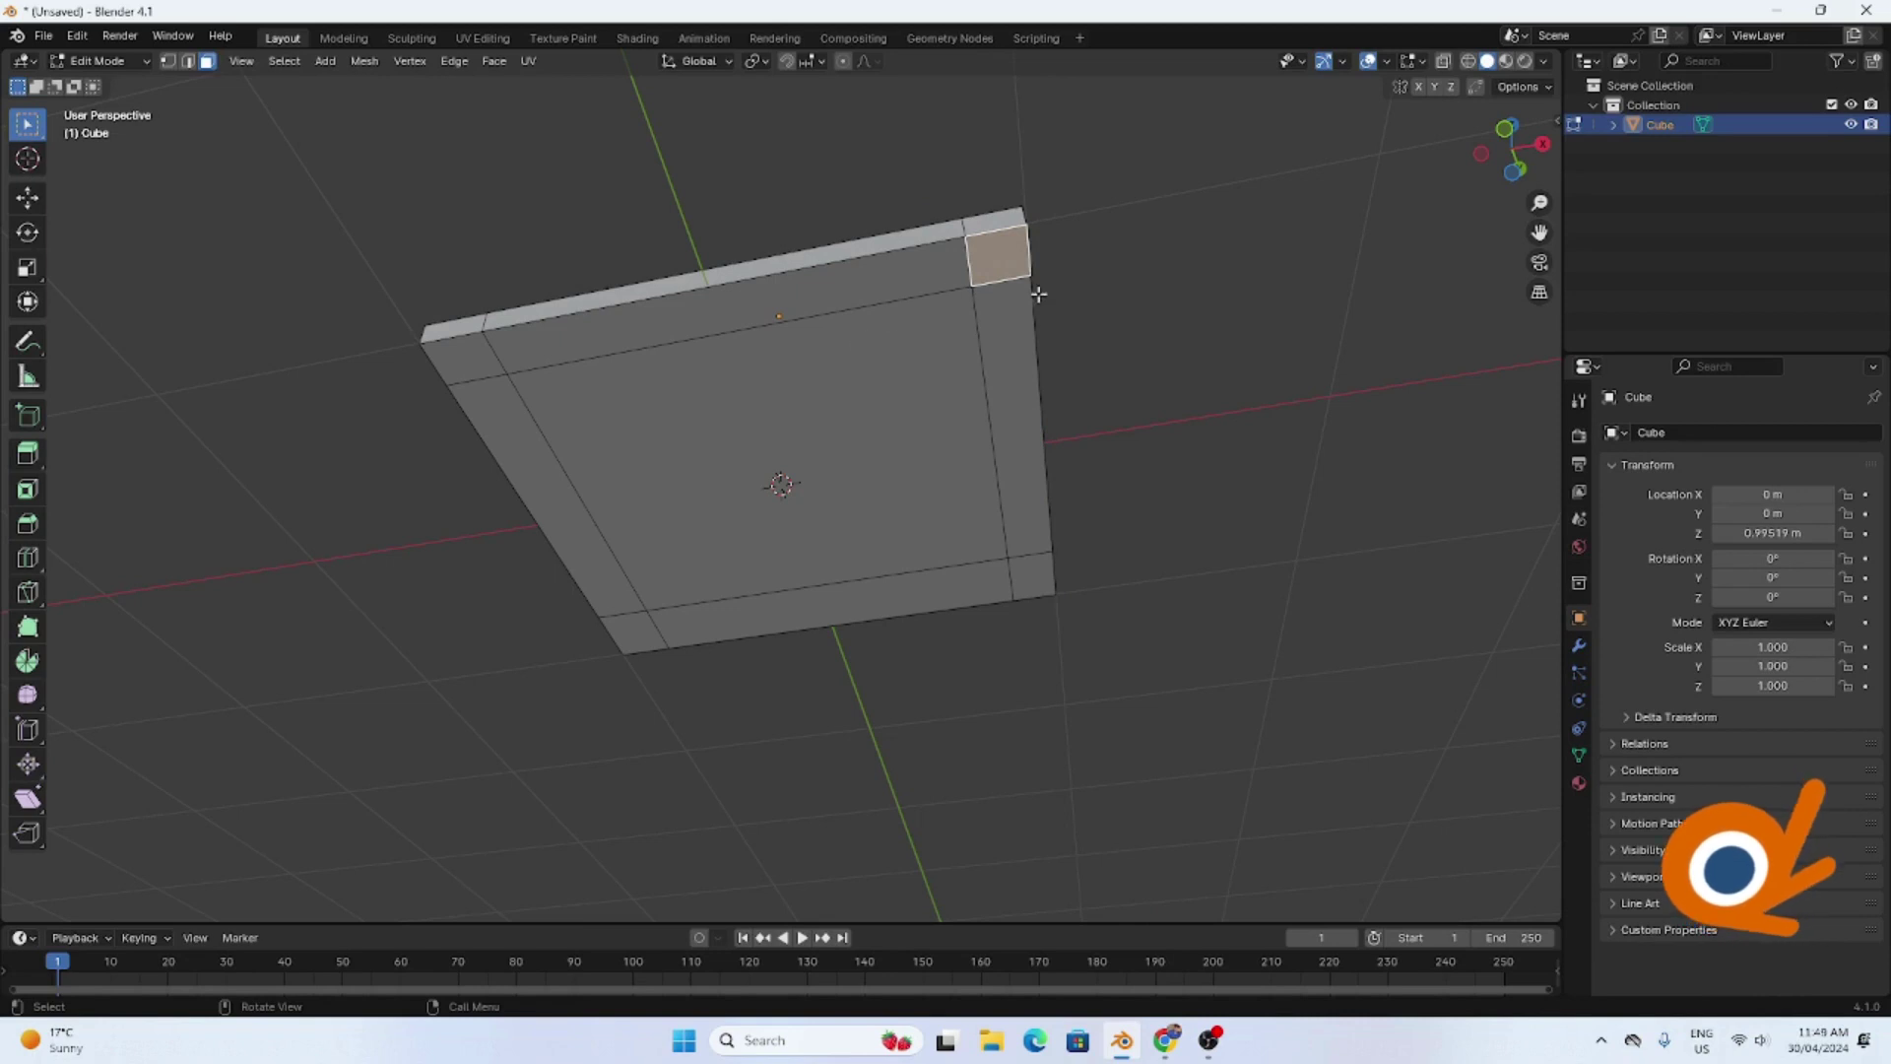
pyautogui.press('e')
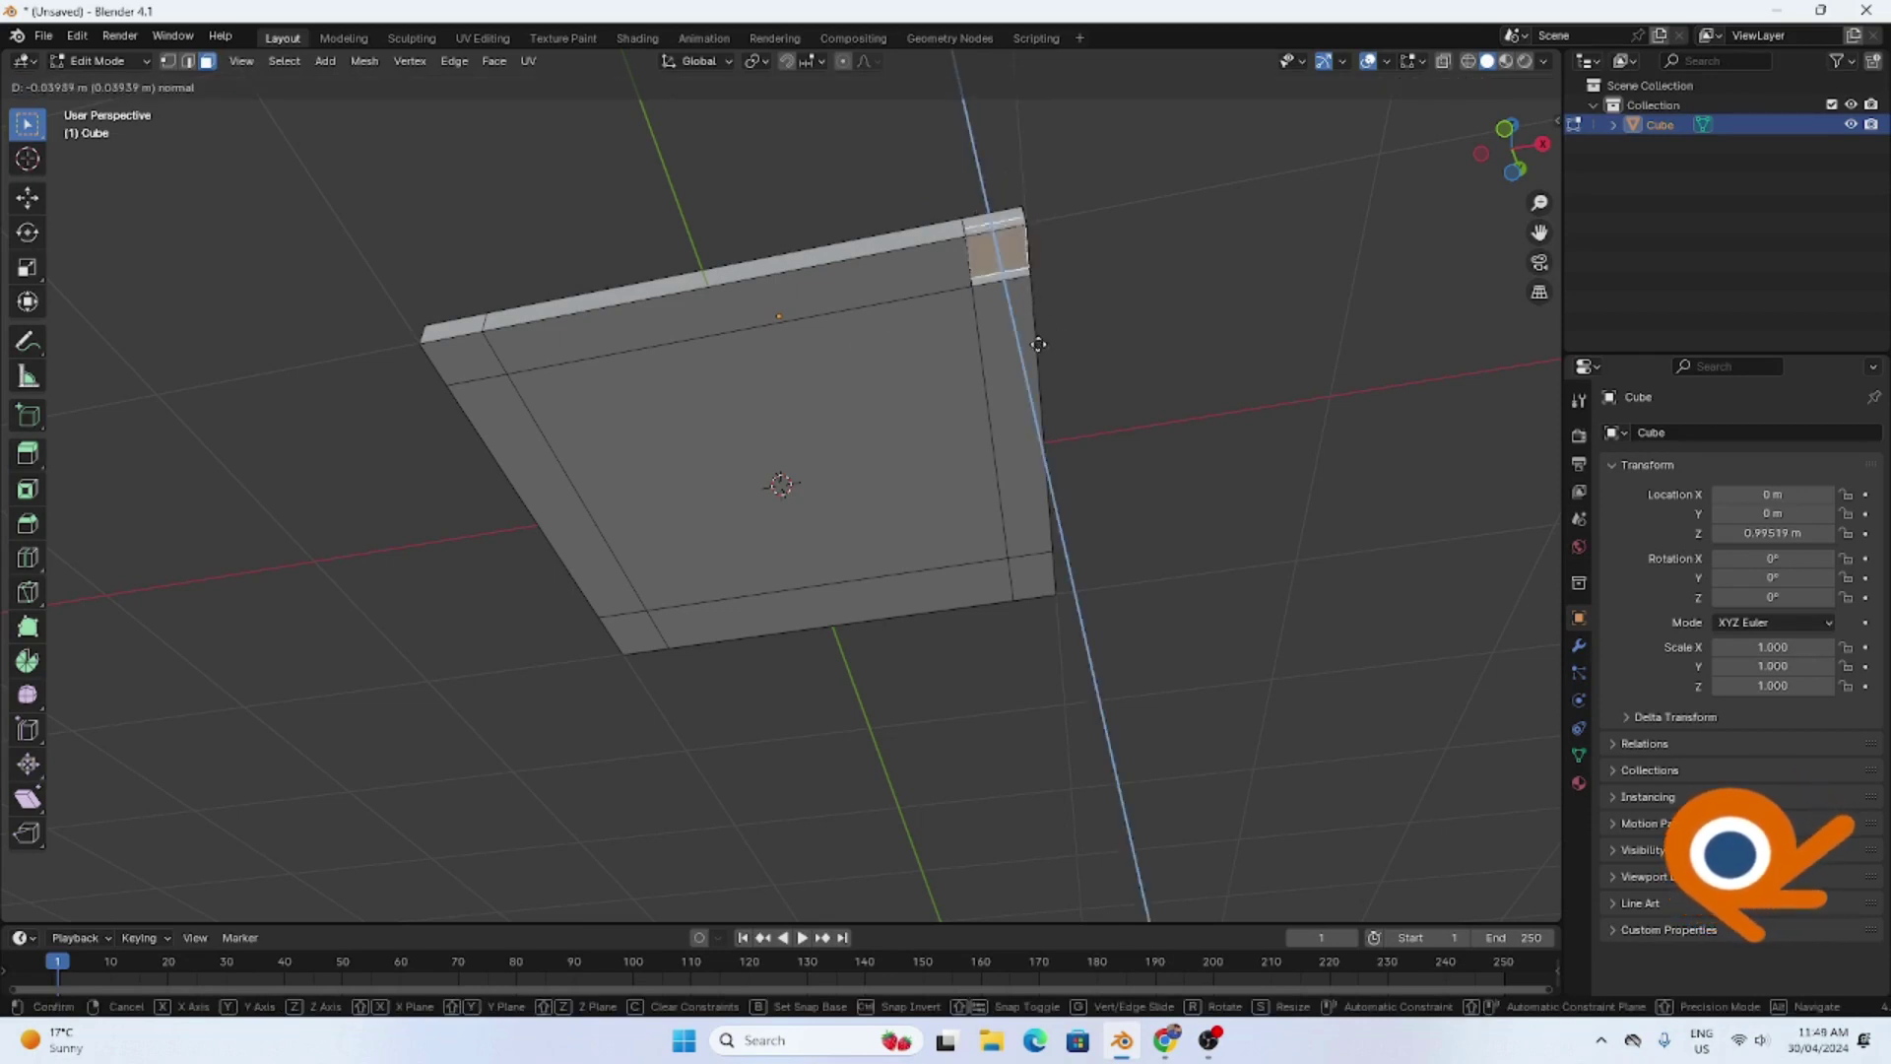
pyautogui.click(1080, 558)
pyautogui.moveTo(1281, 545); pyautogui.dragTo(1042, 559, button='middle')
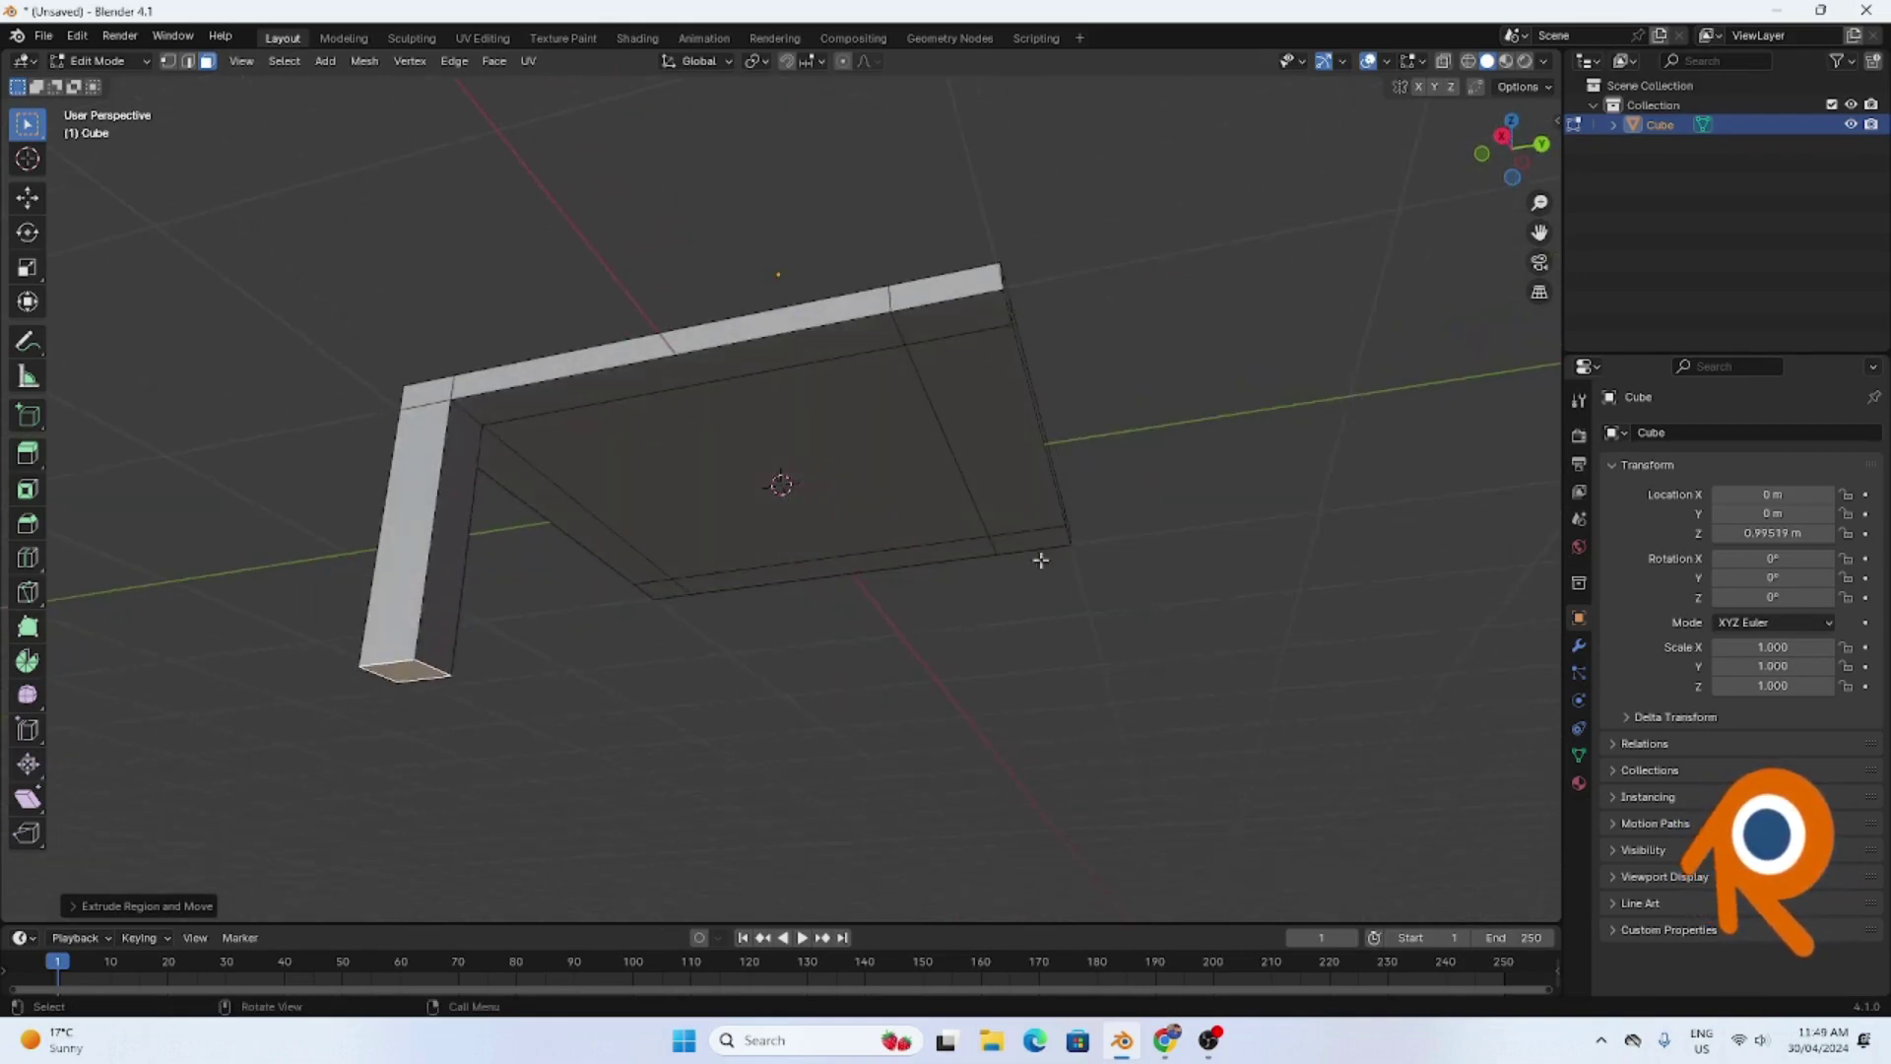
# - Extrude a second corner square downward into another leg
pyautogui.click(952, 315)
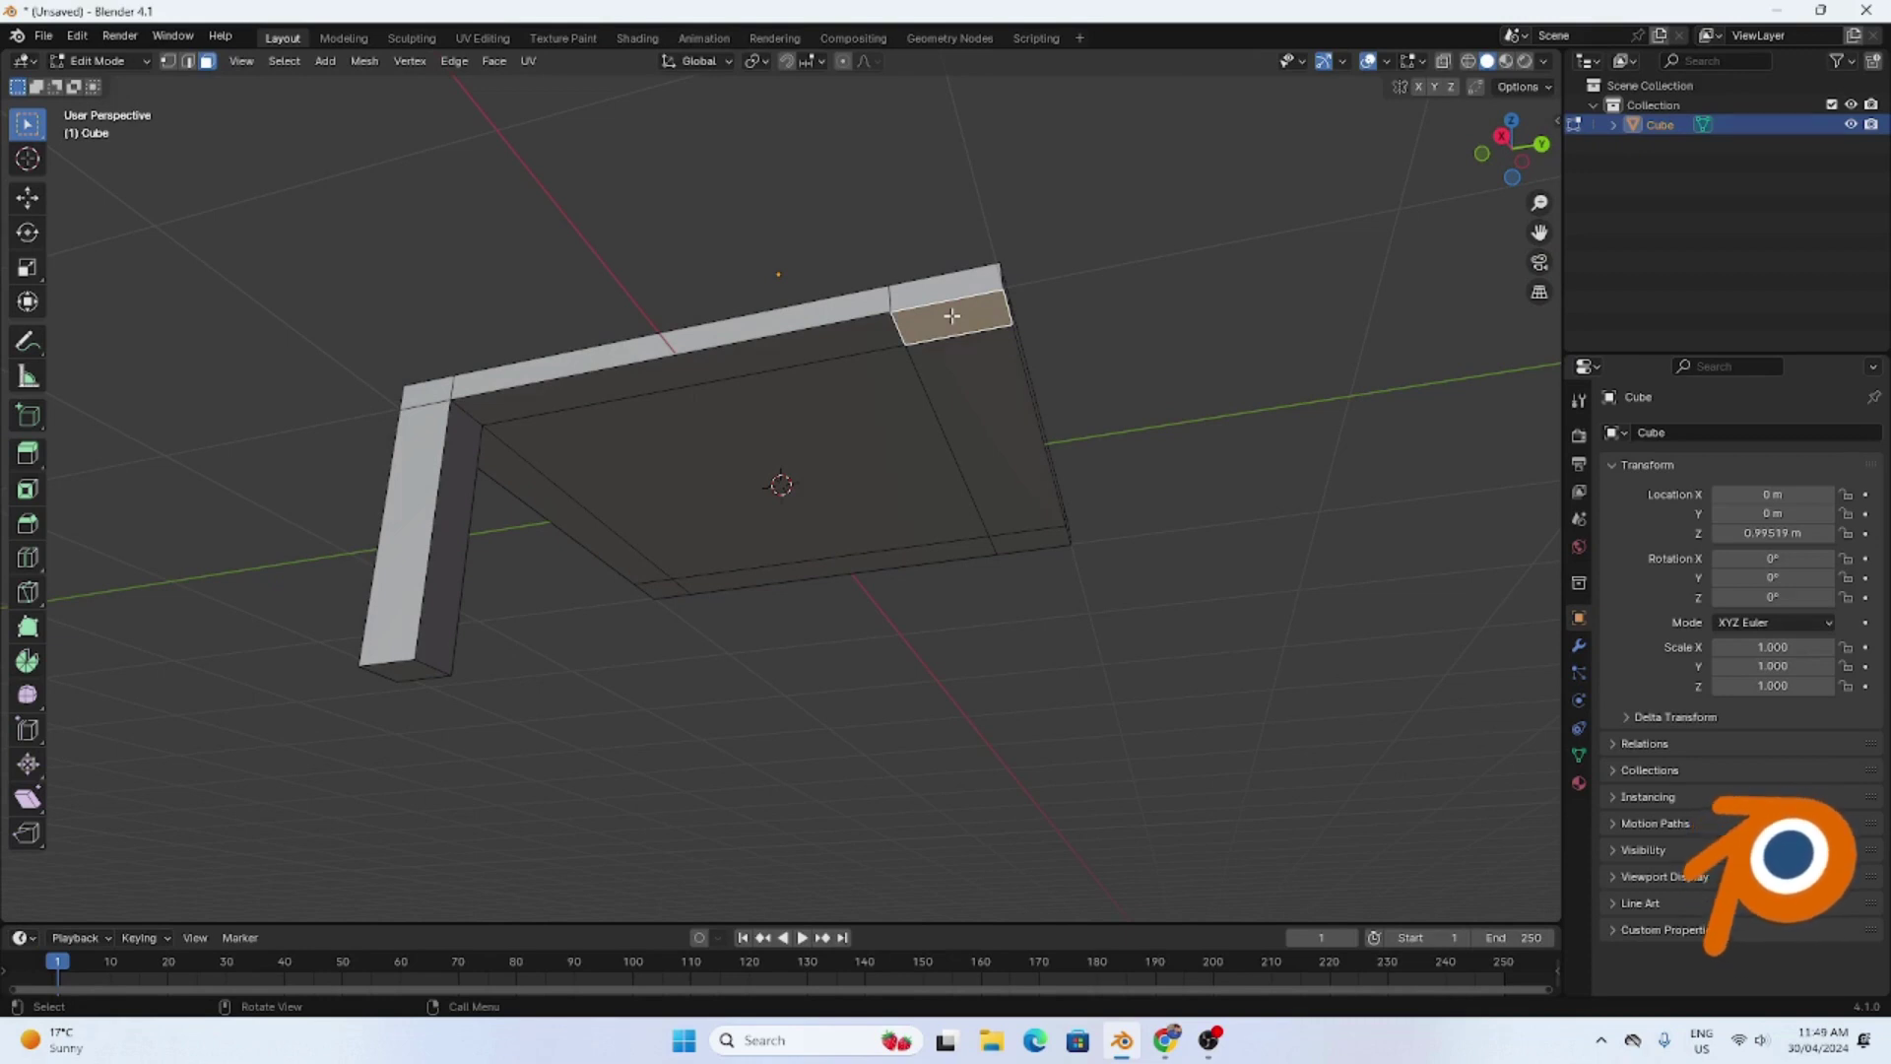
pyautogui.press('e')
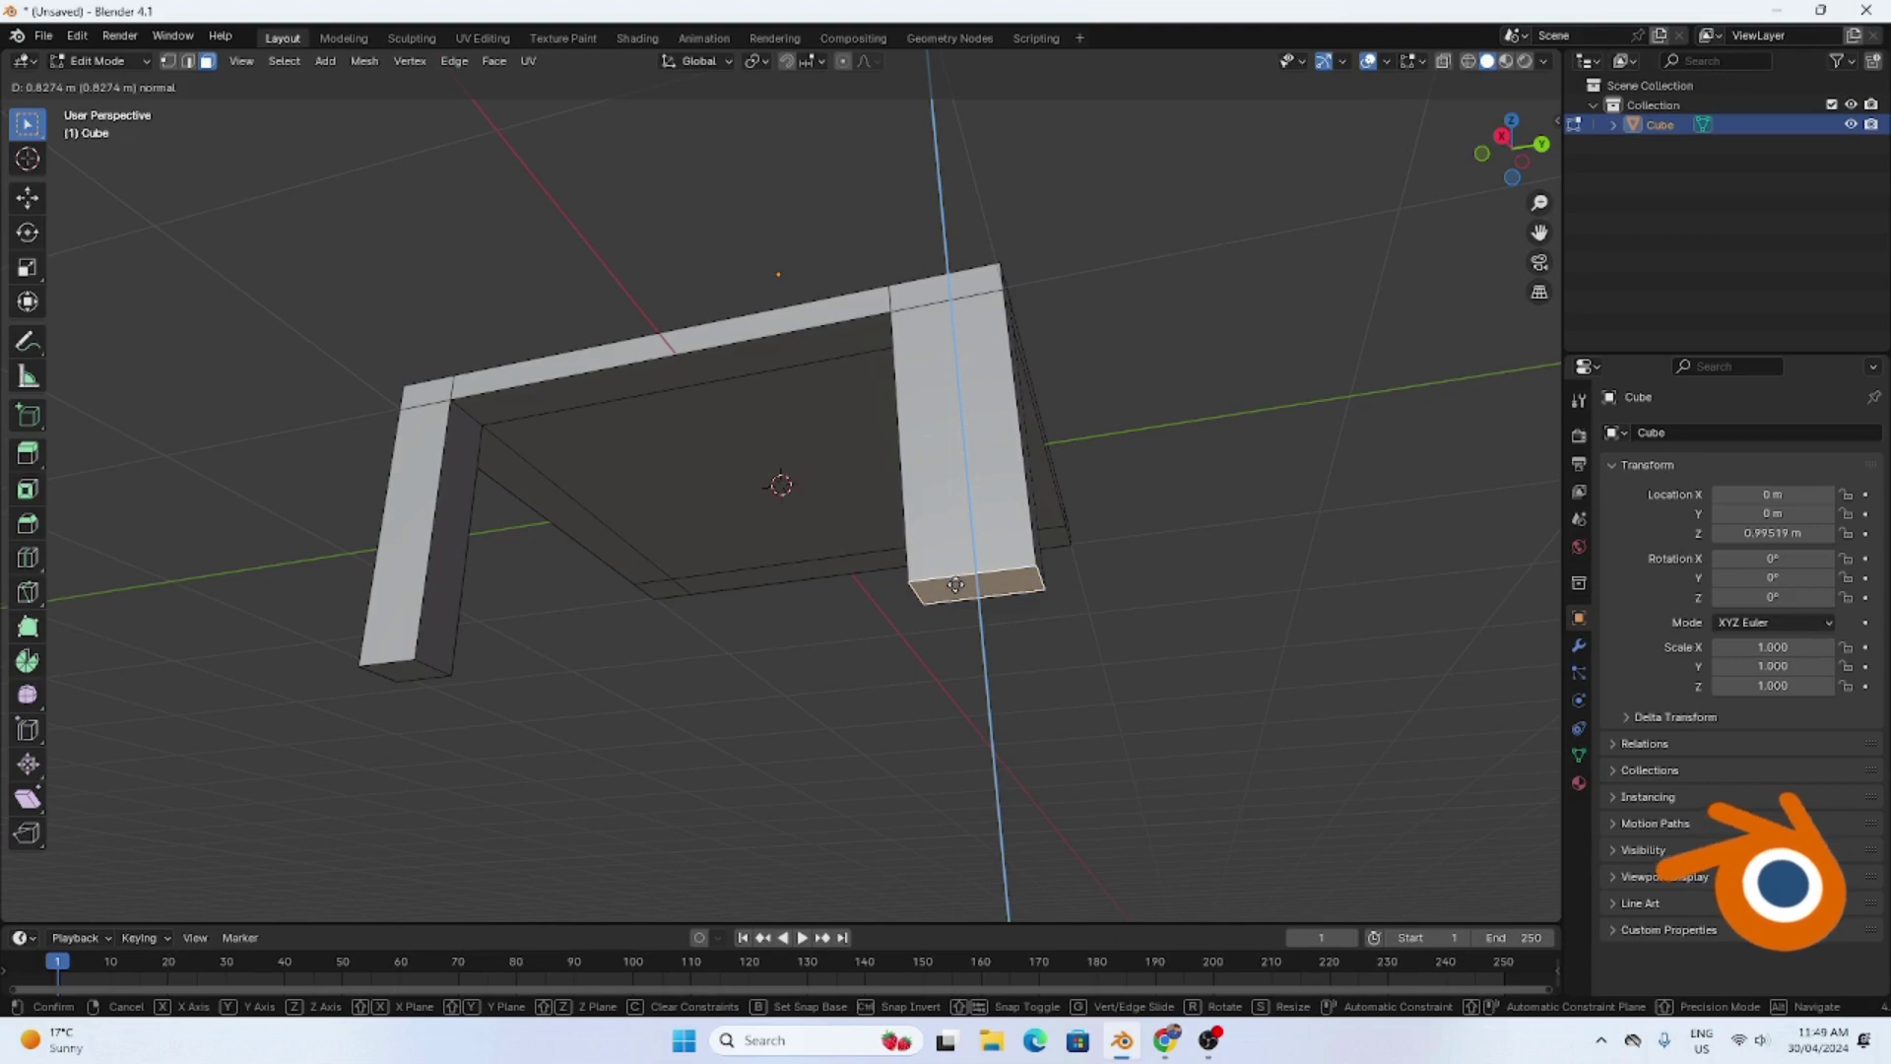
pyautogui.click(955, 584)
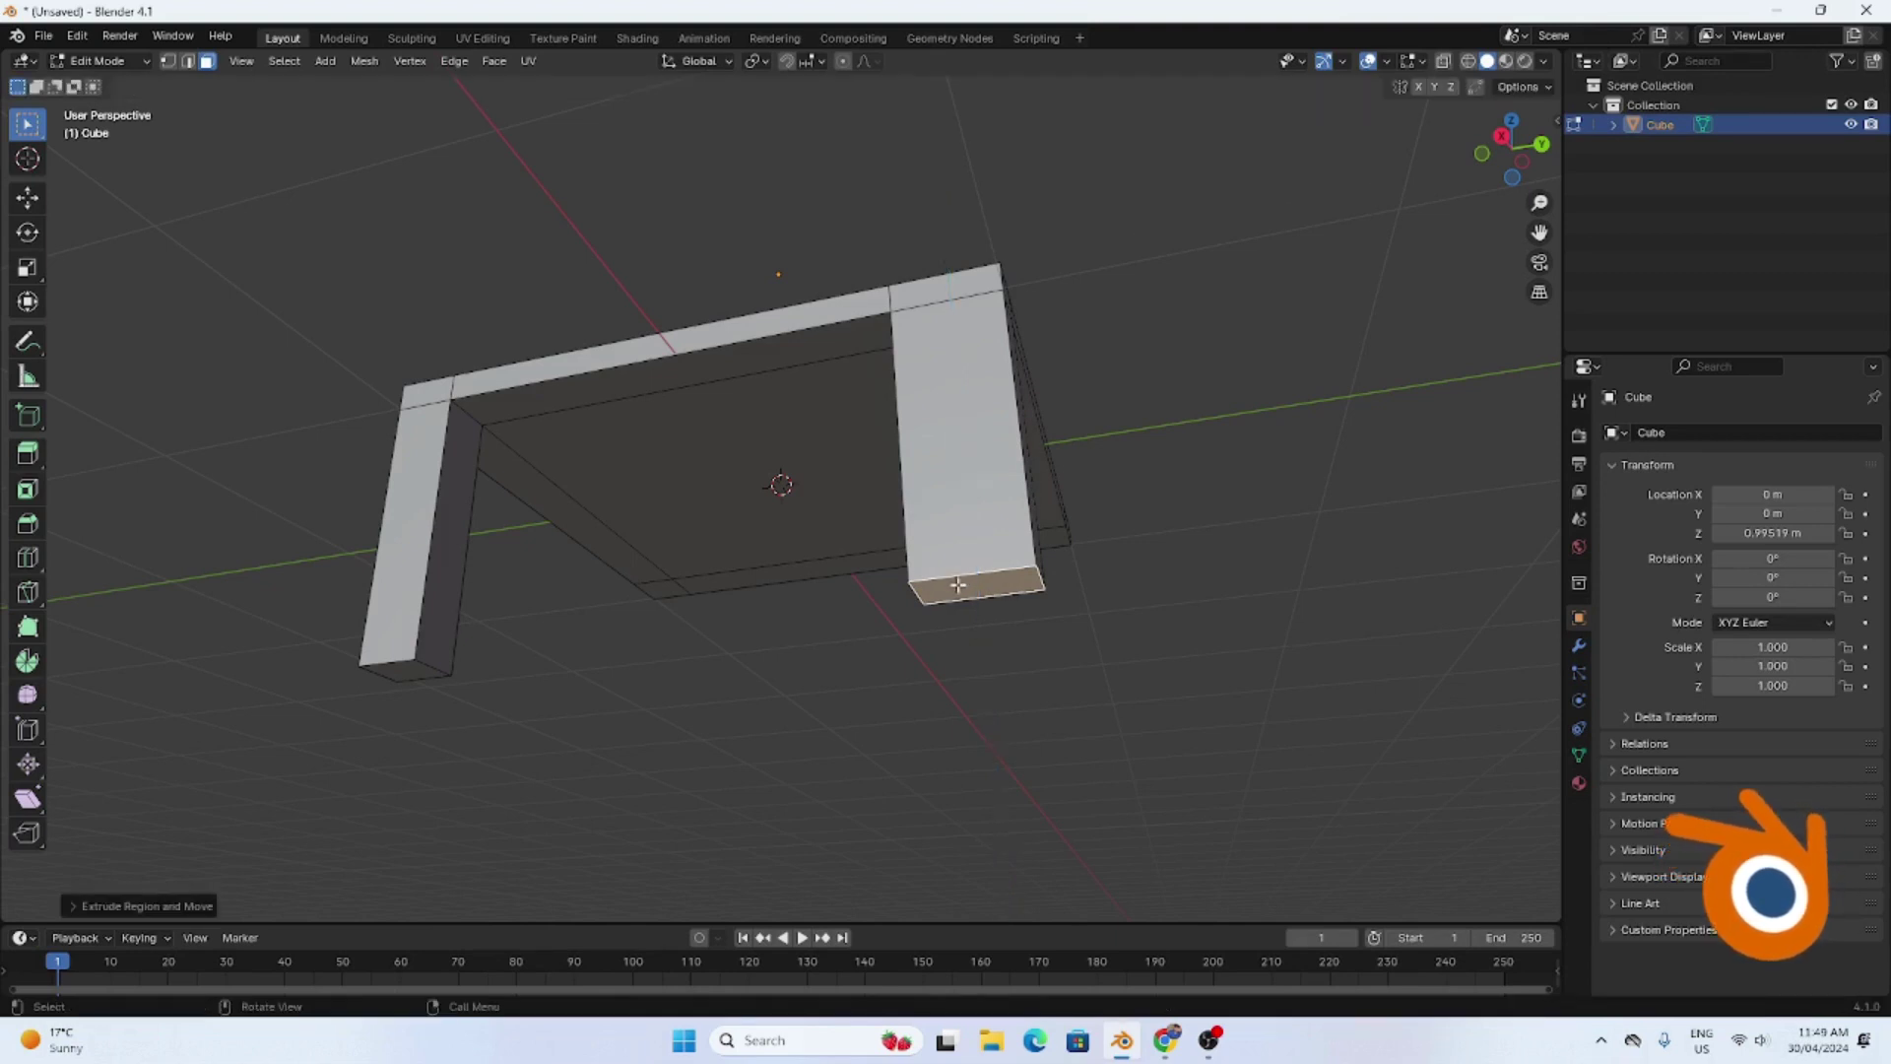
pyautogui.moveTo(1182, 579); pyautogui.dragTo(1241, 730, button='middle')
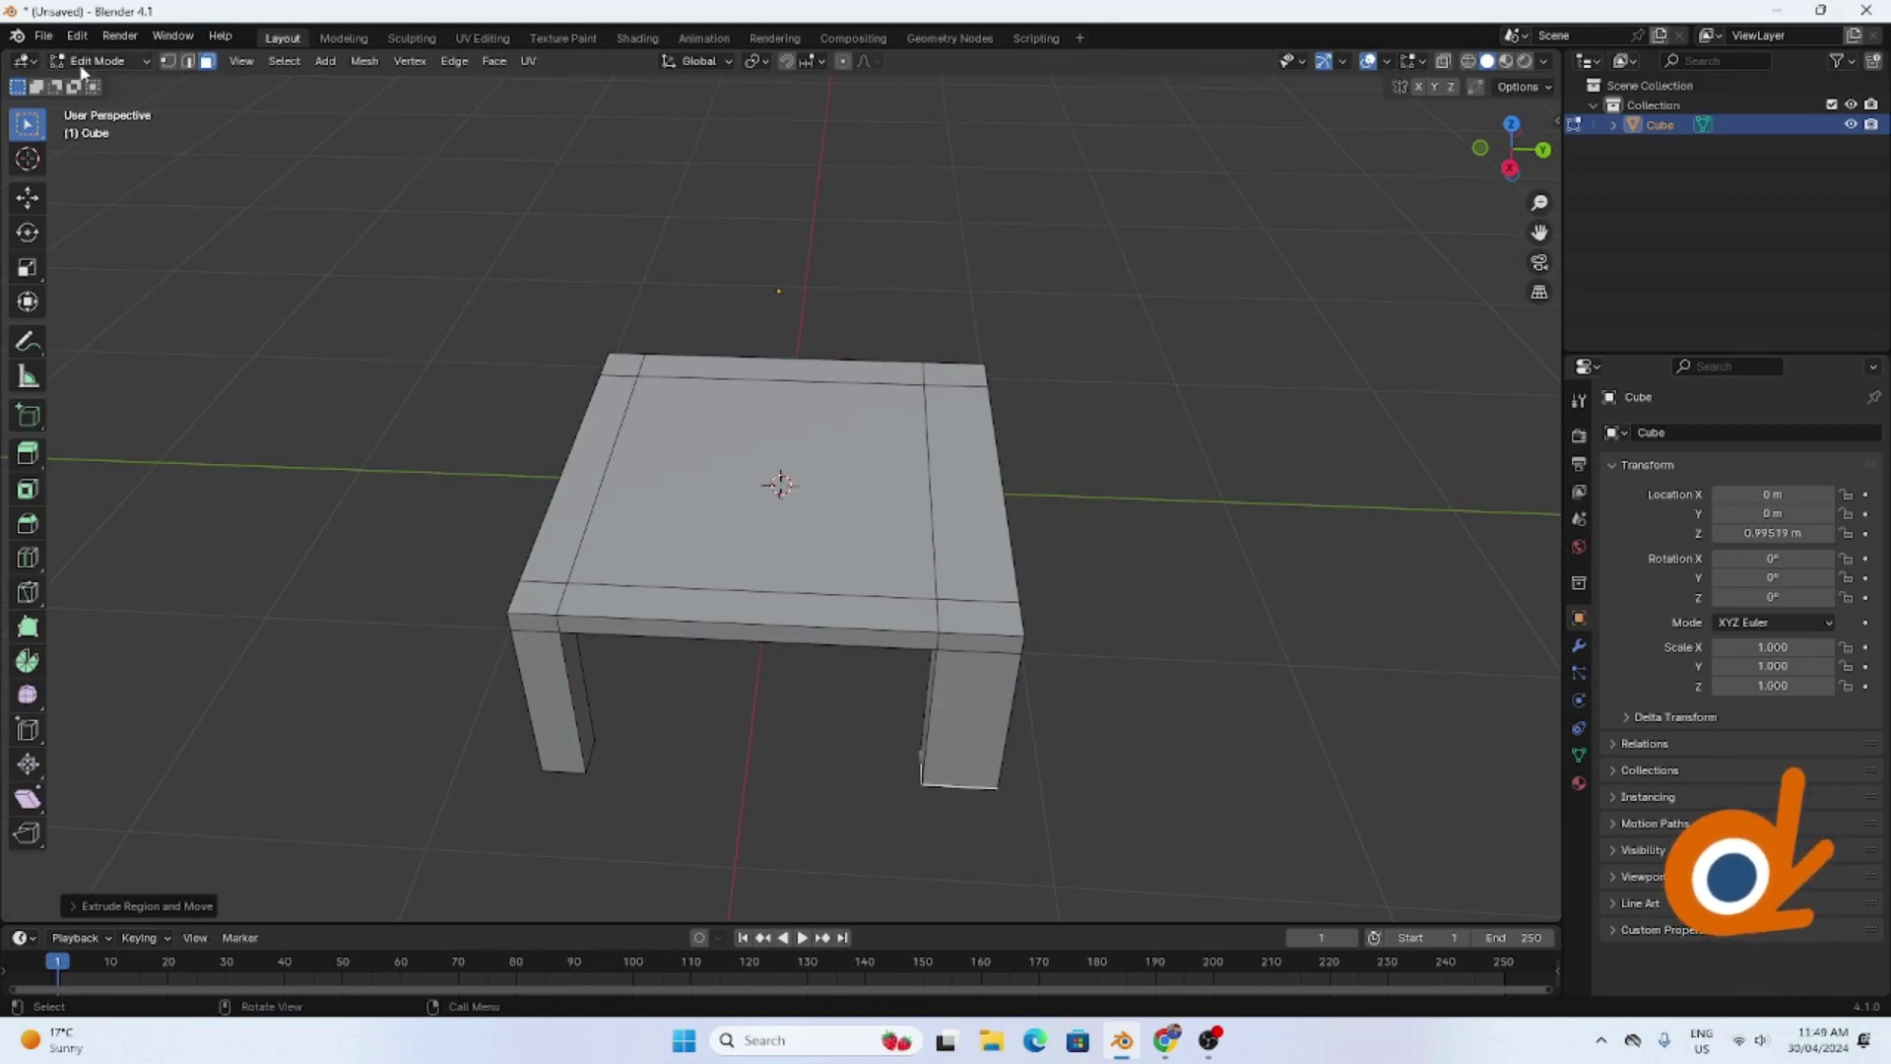
# - From beneath the seat, extrude a third corner square down into a leg
pyautogui.moveTo(1134, 626); pyautogui.dragTo(1084, 583, button='middle')
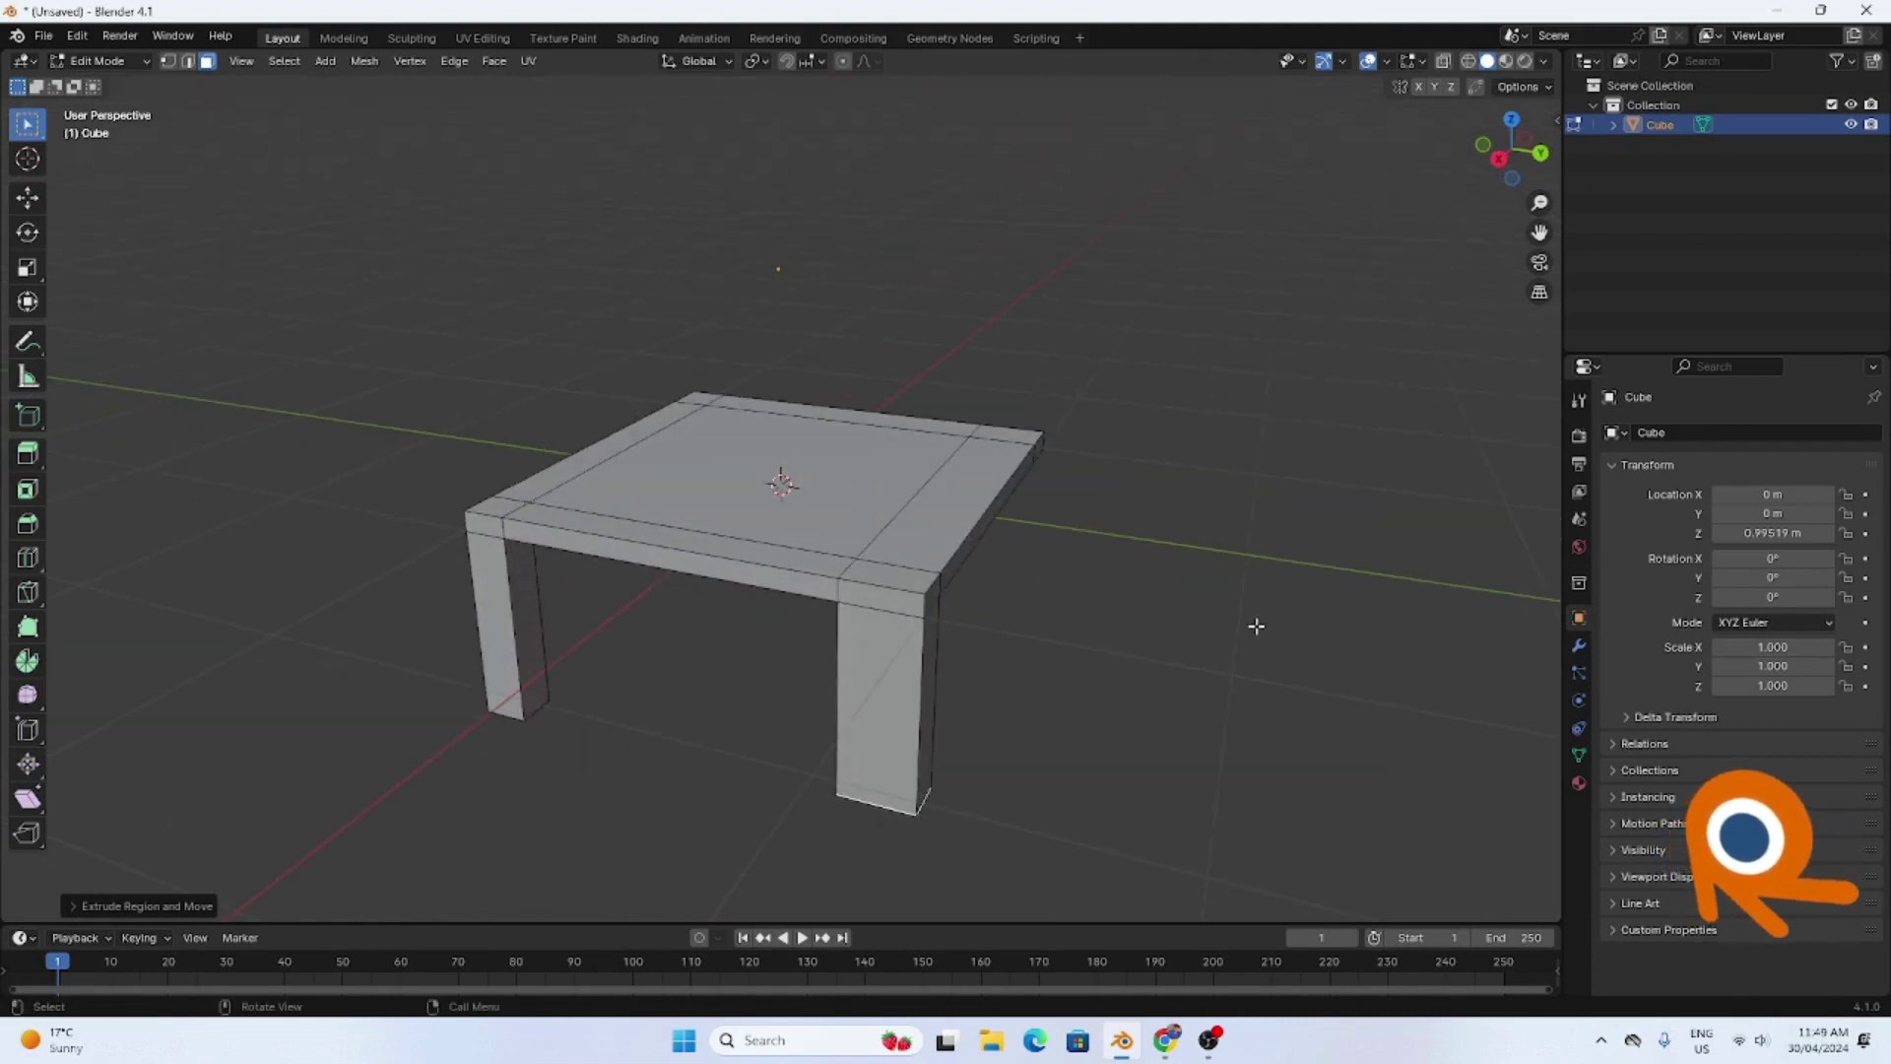
pyautogui.moveTo(1250, 625); pyautogui.dragTo(1049, 469, button='middle')
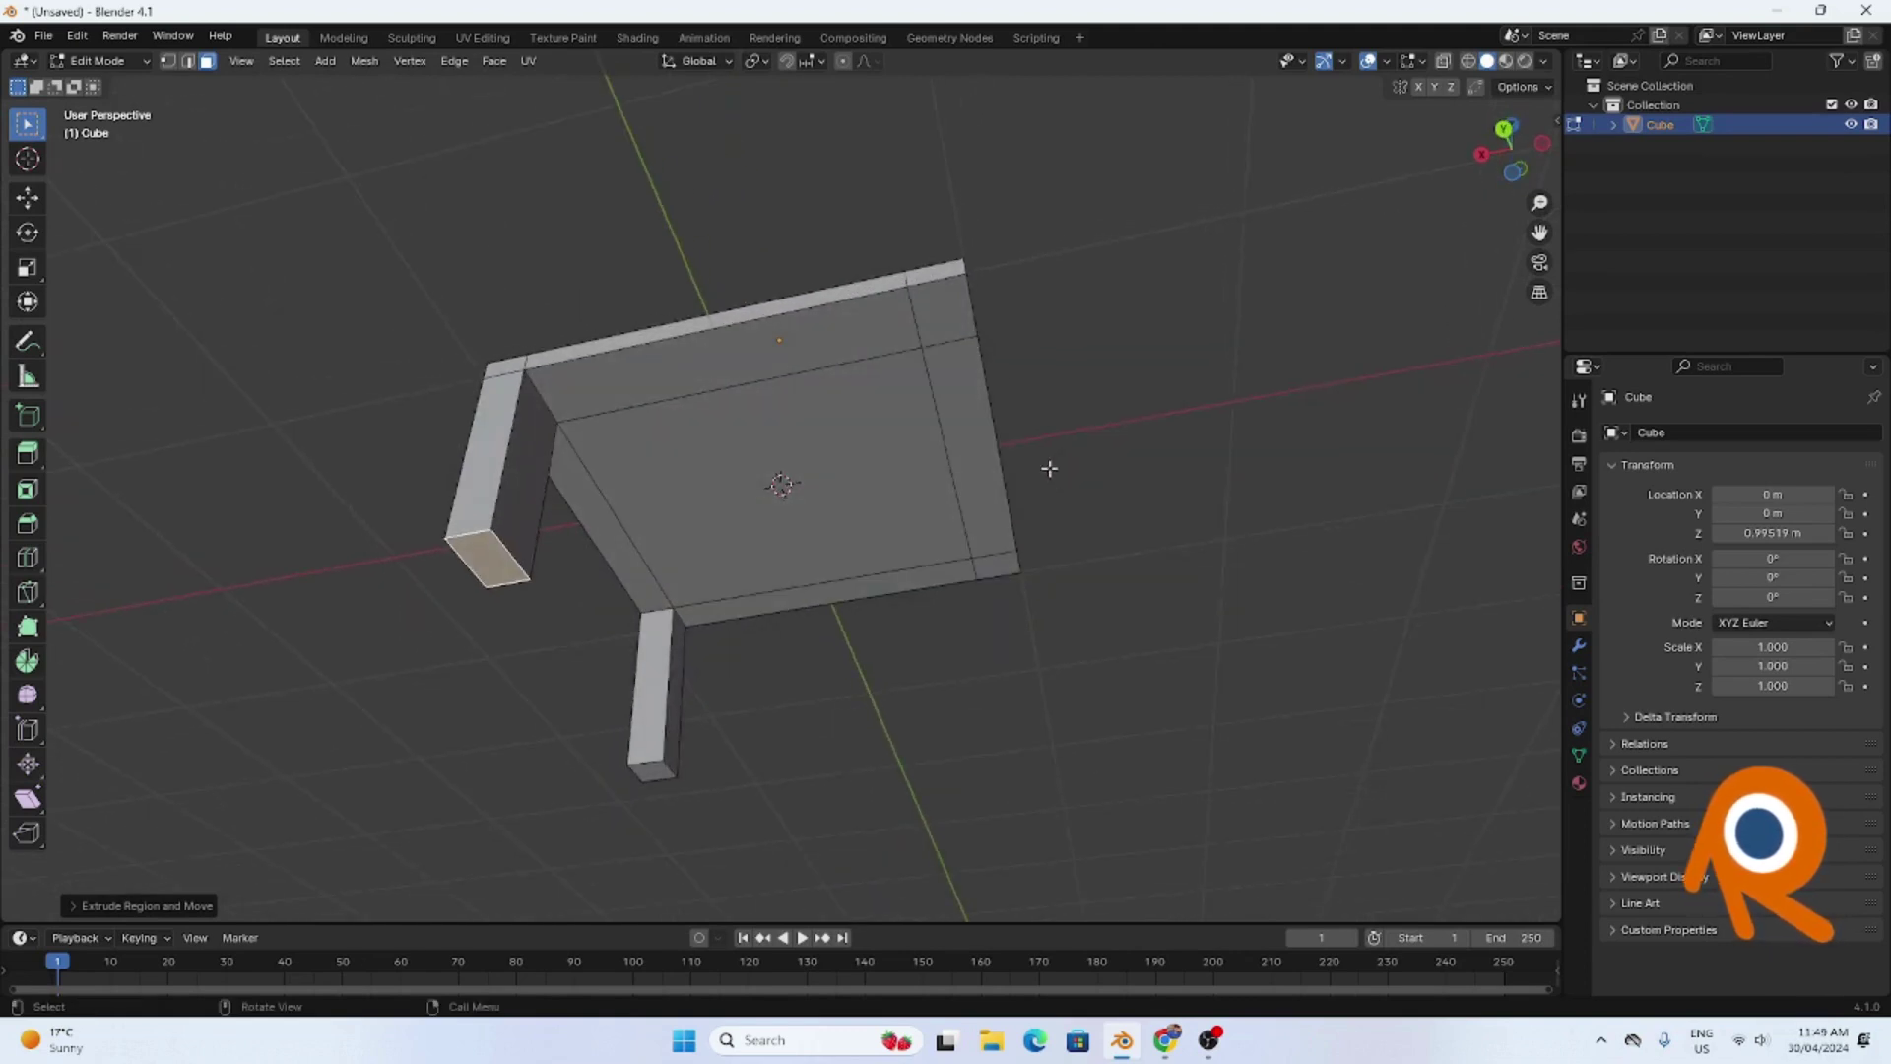
pyautogui.click(936, 309)
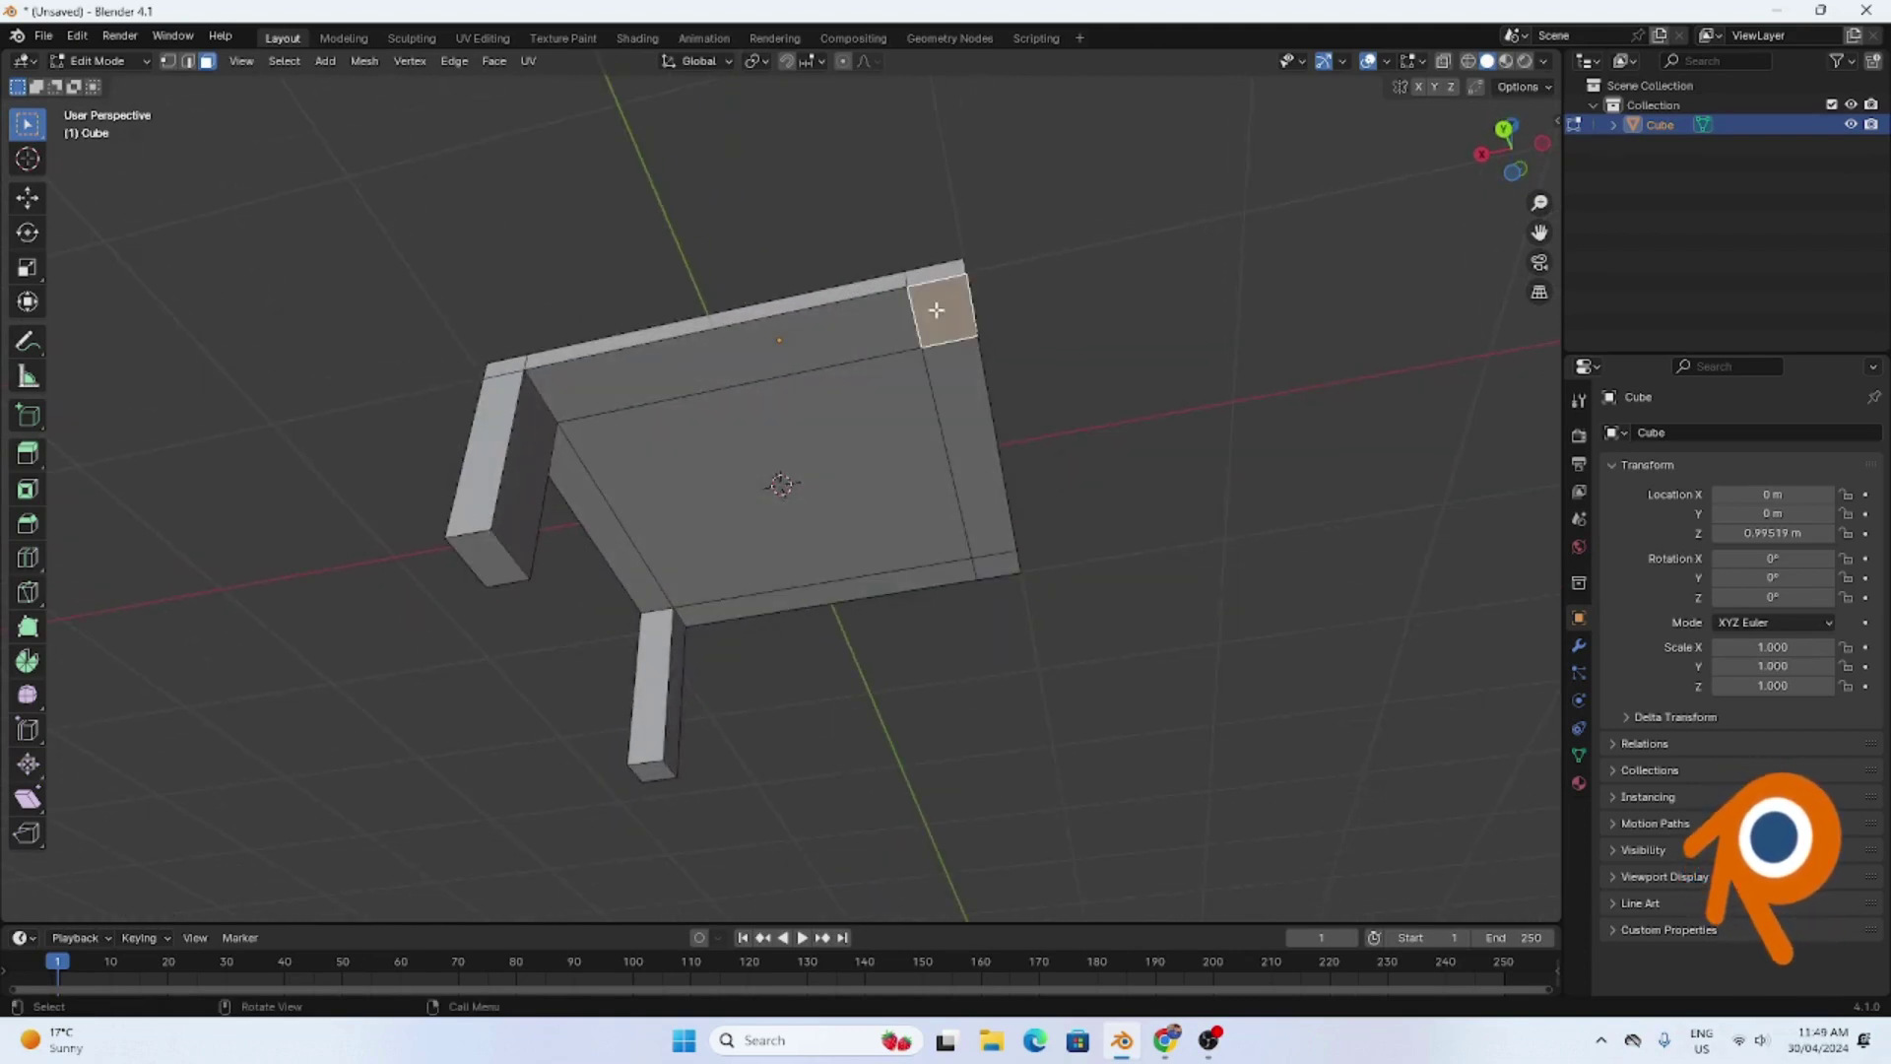
pyautogui.press('e')
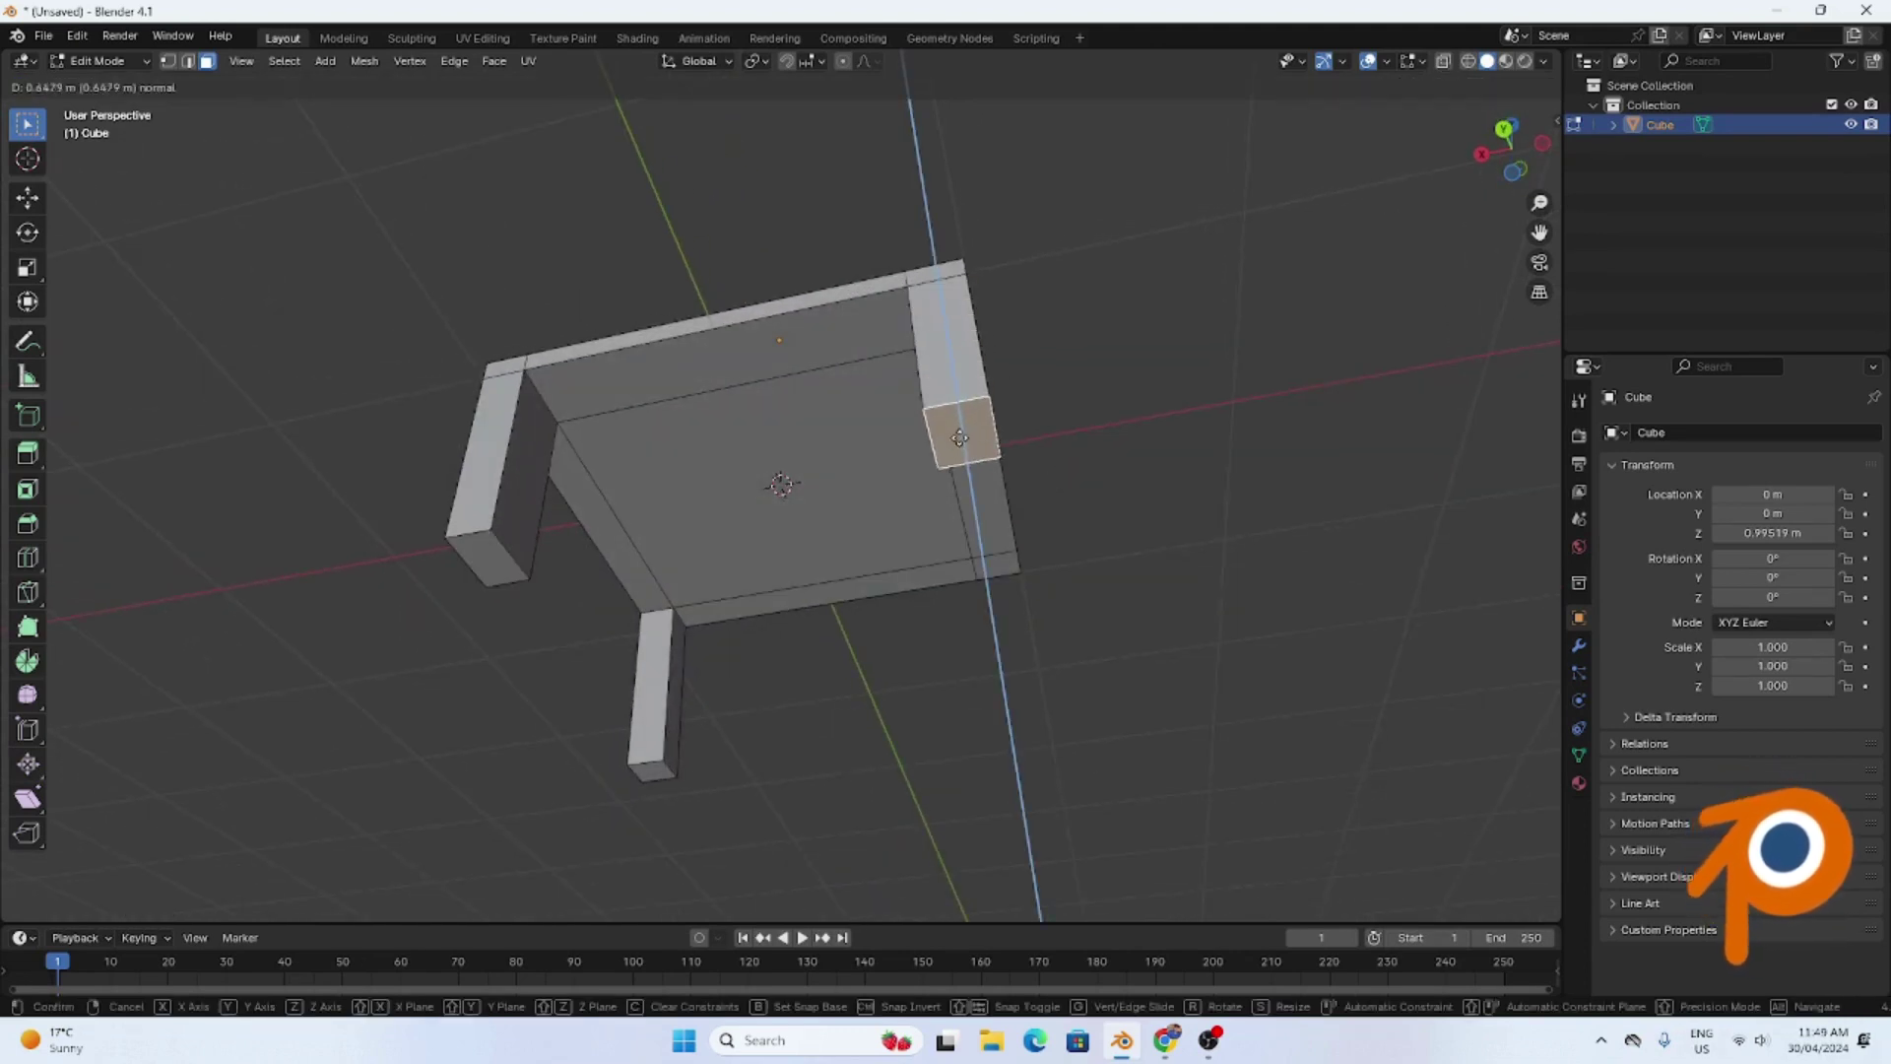
pyautogui.click(965, 493)
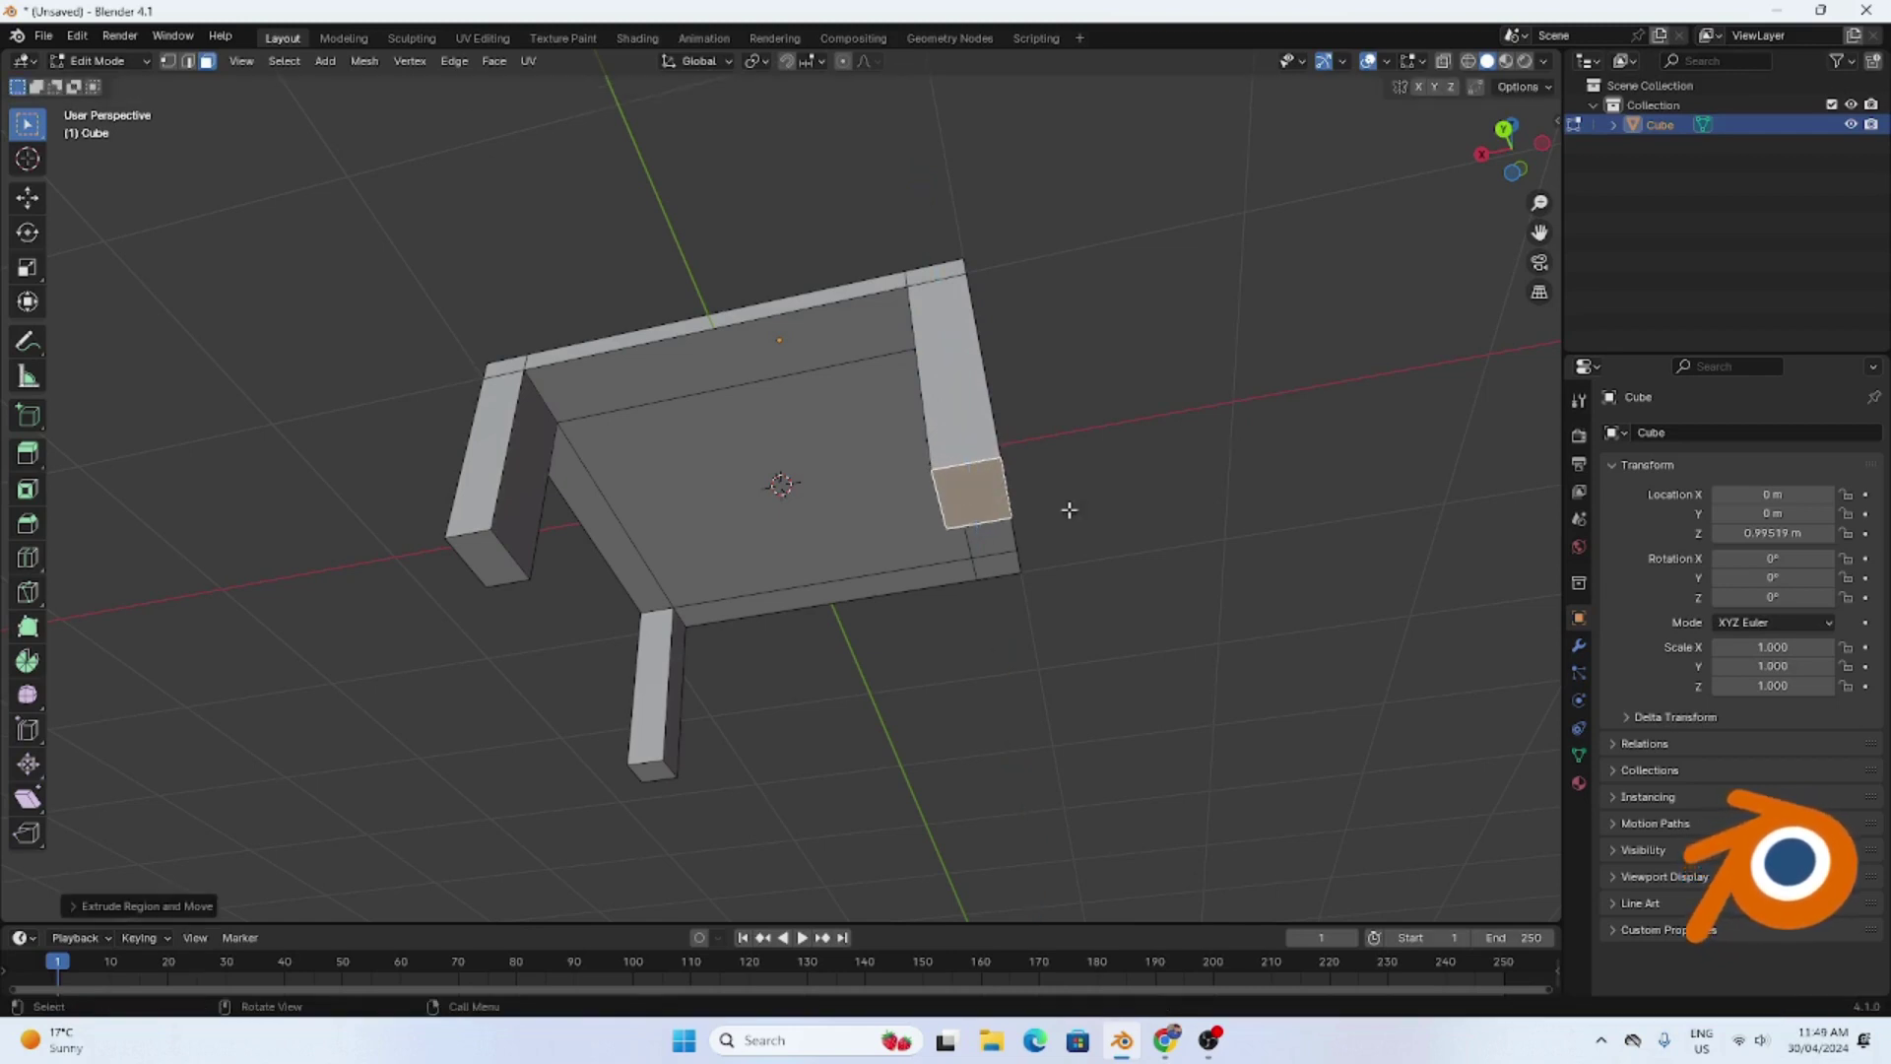
pyautogui.moveTo(1188, 550); pyautogui.dragTo(941, 641, button='middle')
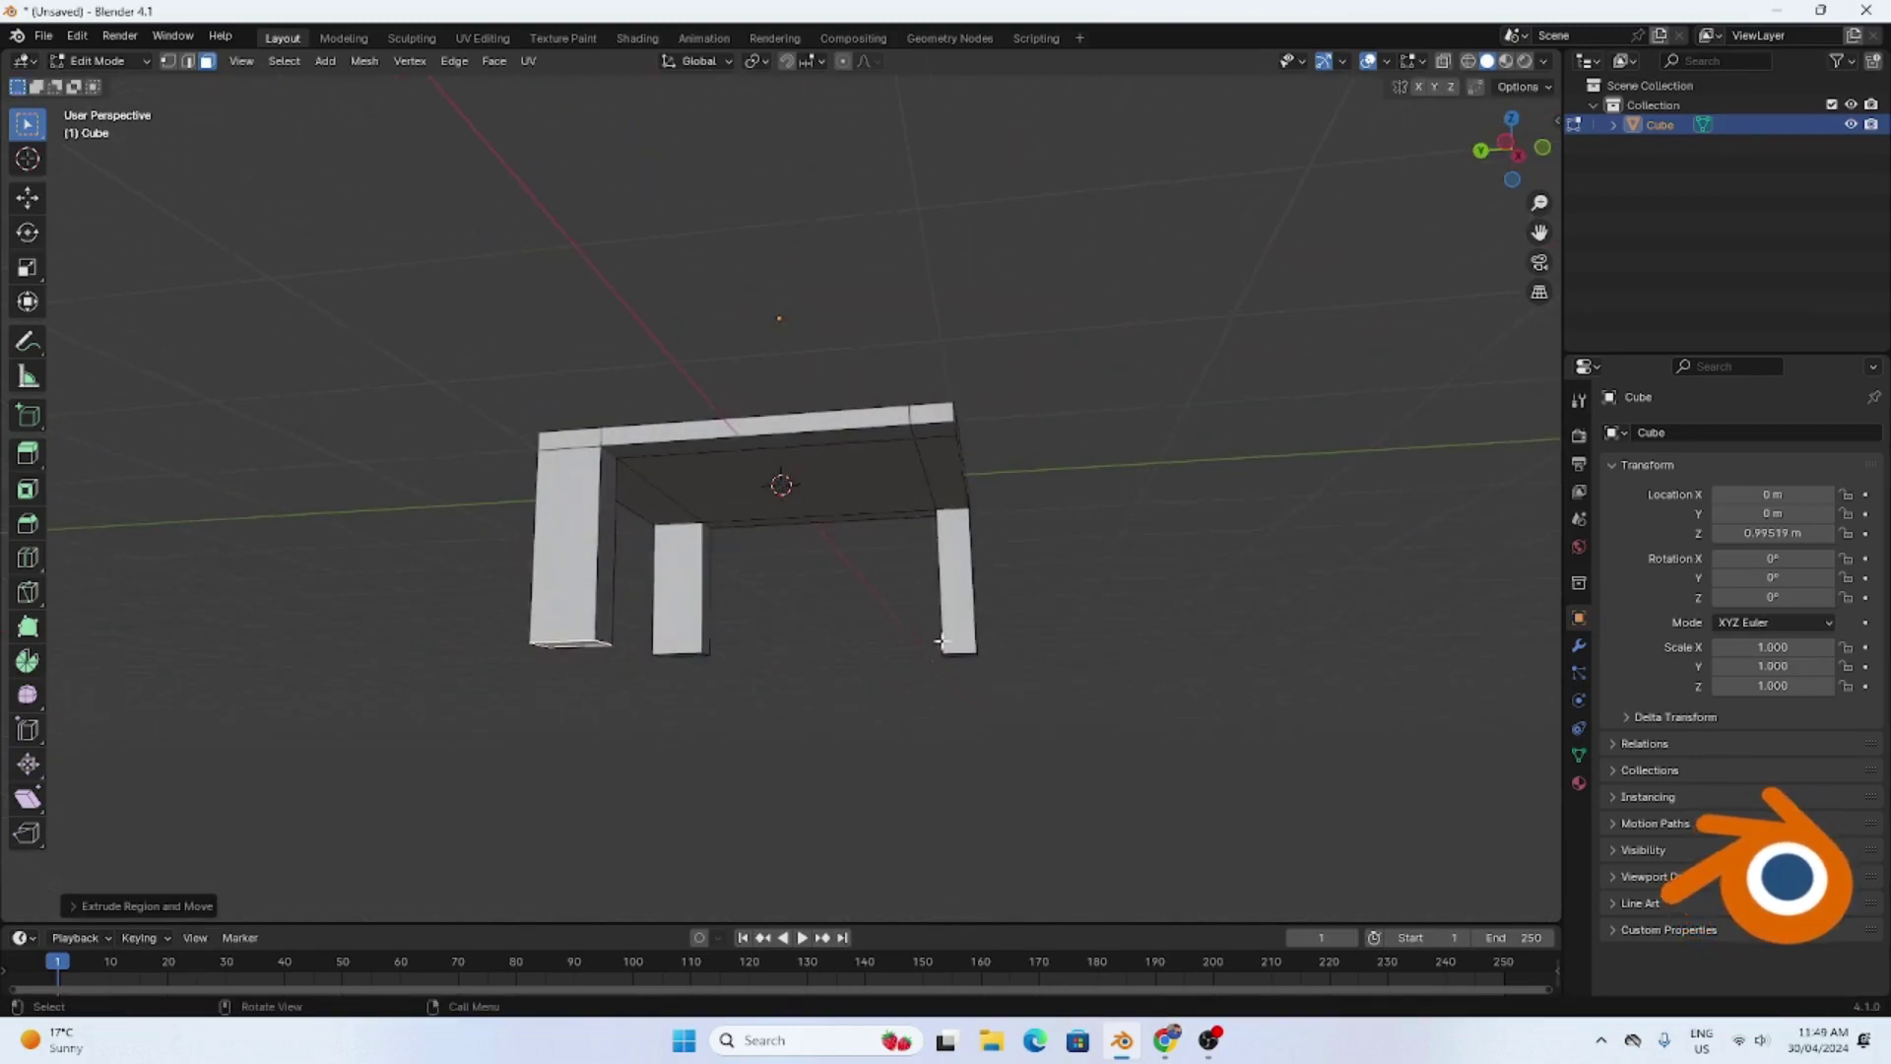
# - Extrude the last corner square down into the fourth leg
pyautogui.click(936, 434)
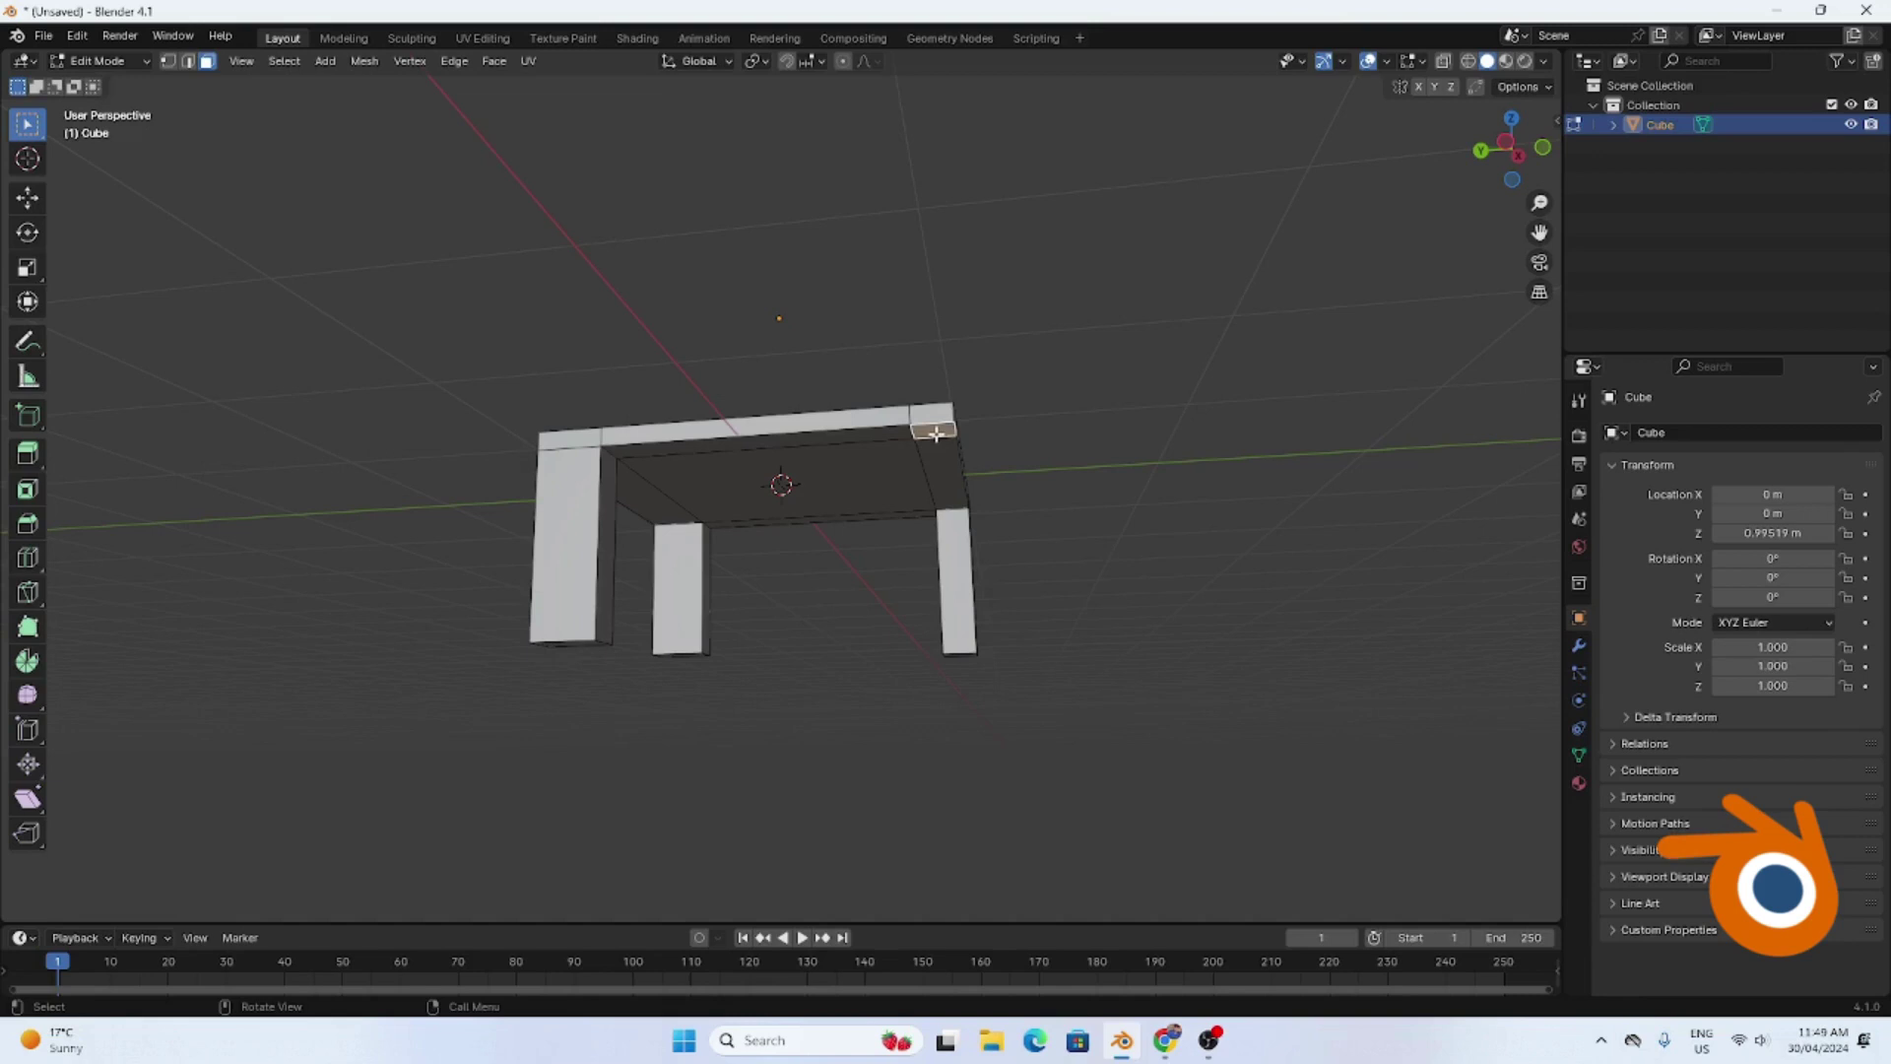
pyautogui.press('e')
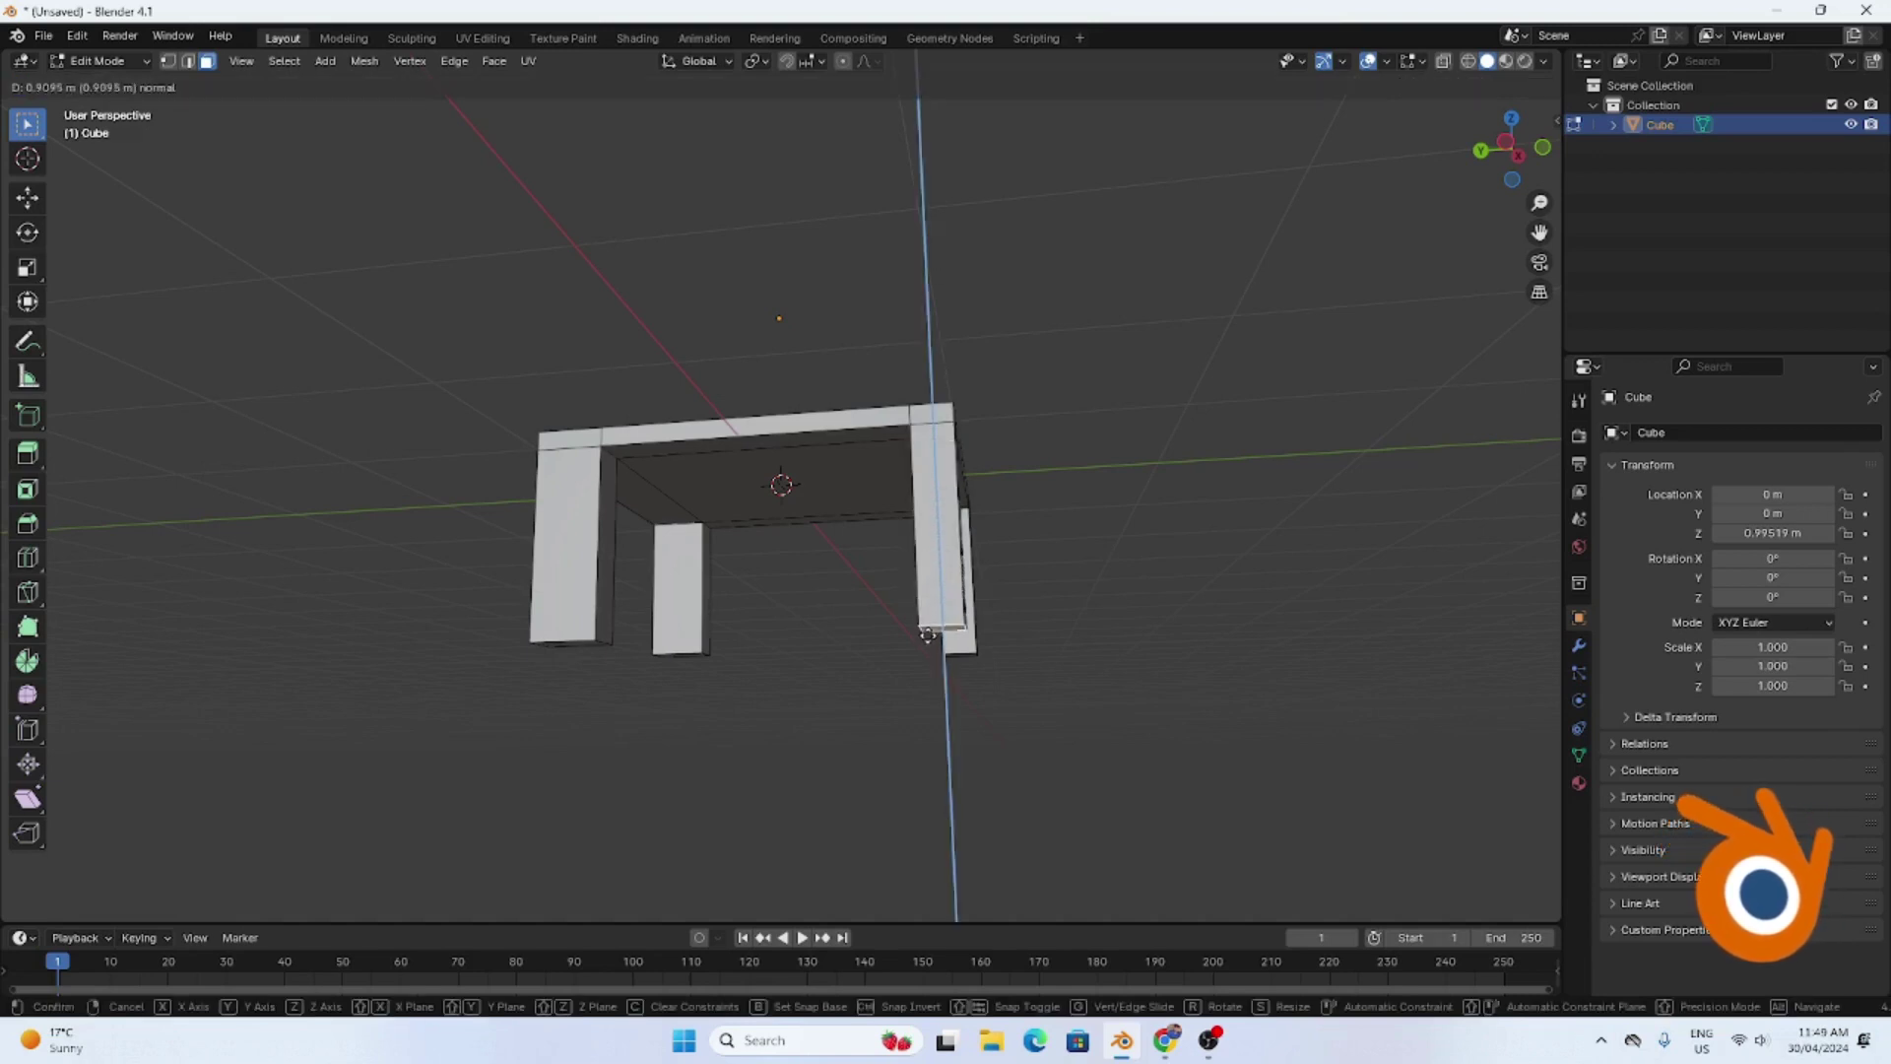
pyautogui.click(930, 647)
pyautogui.moveTo(844, 604); pyautogui.dragTo(1165, 703, button='middle')
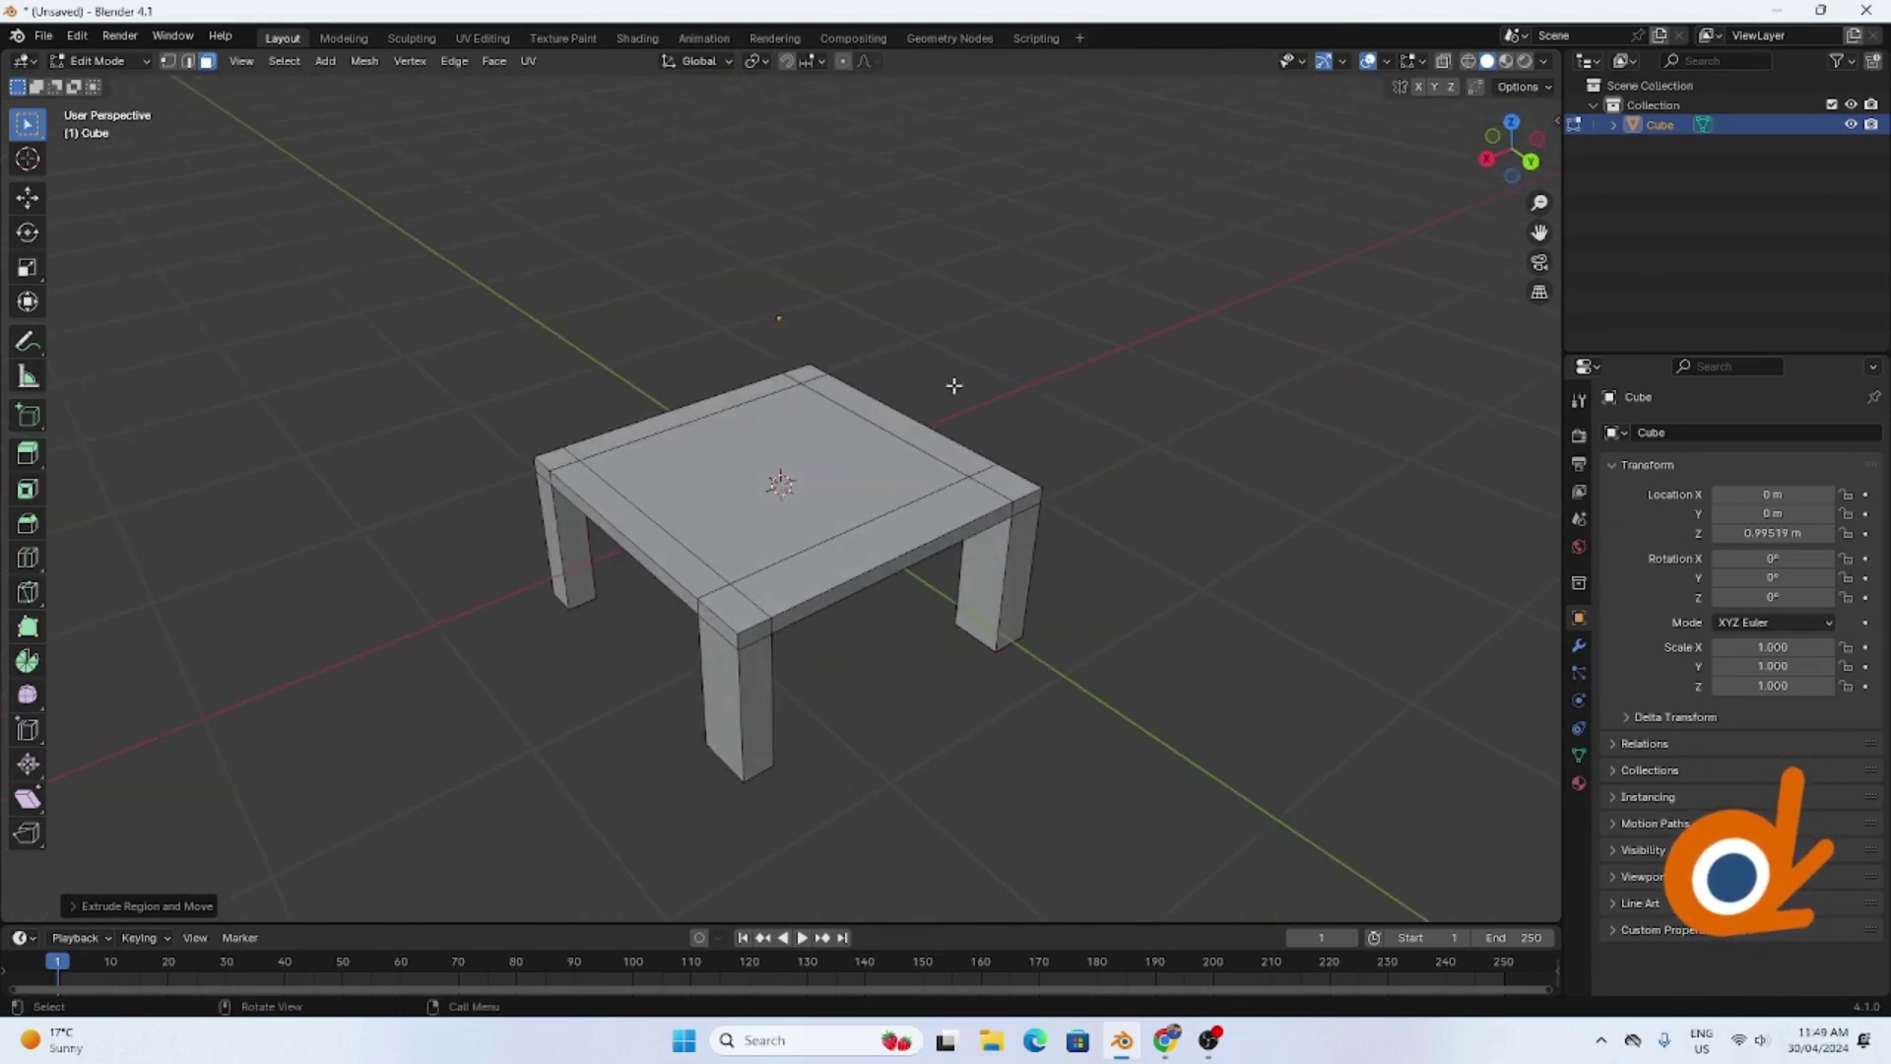
# - Extrude the seat's back edge strip upward into a tall backrest and orbit around the chair
pyautogui.click(907, 425)
pyautogui.press('e')
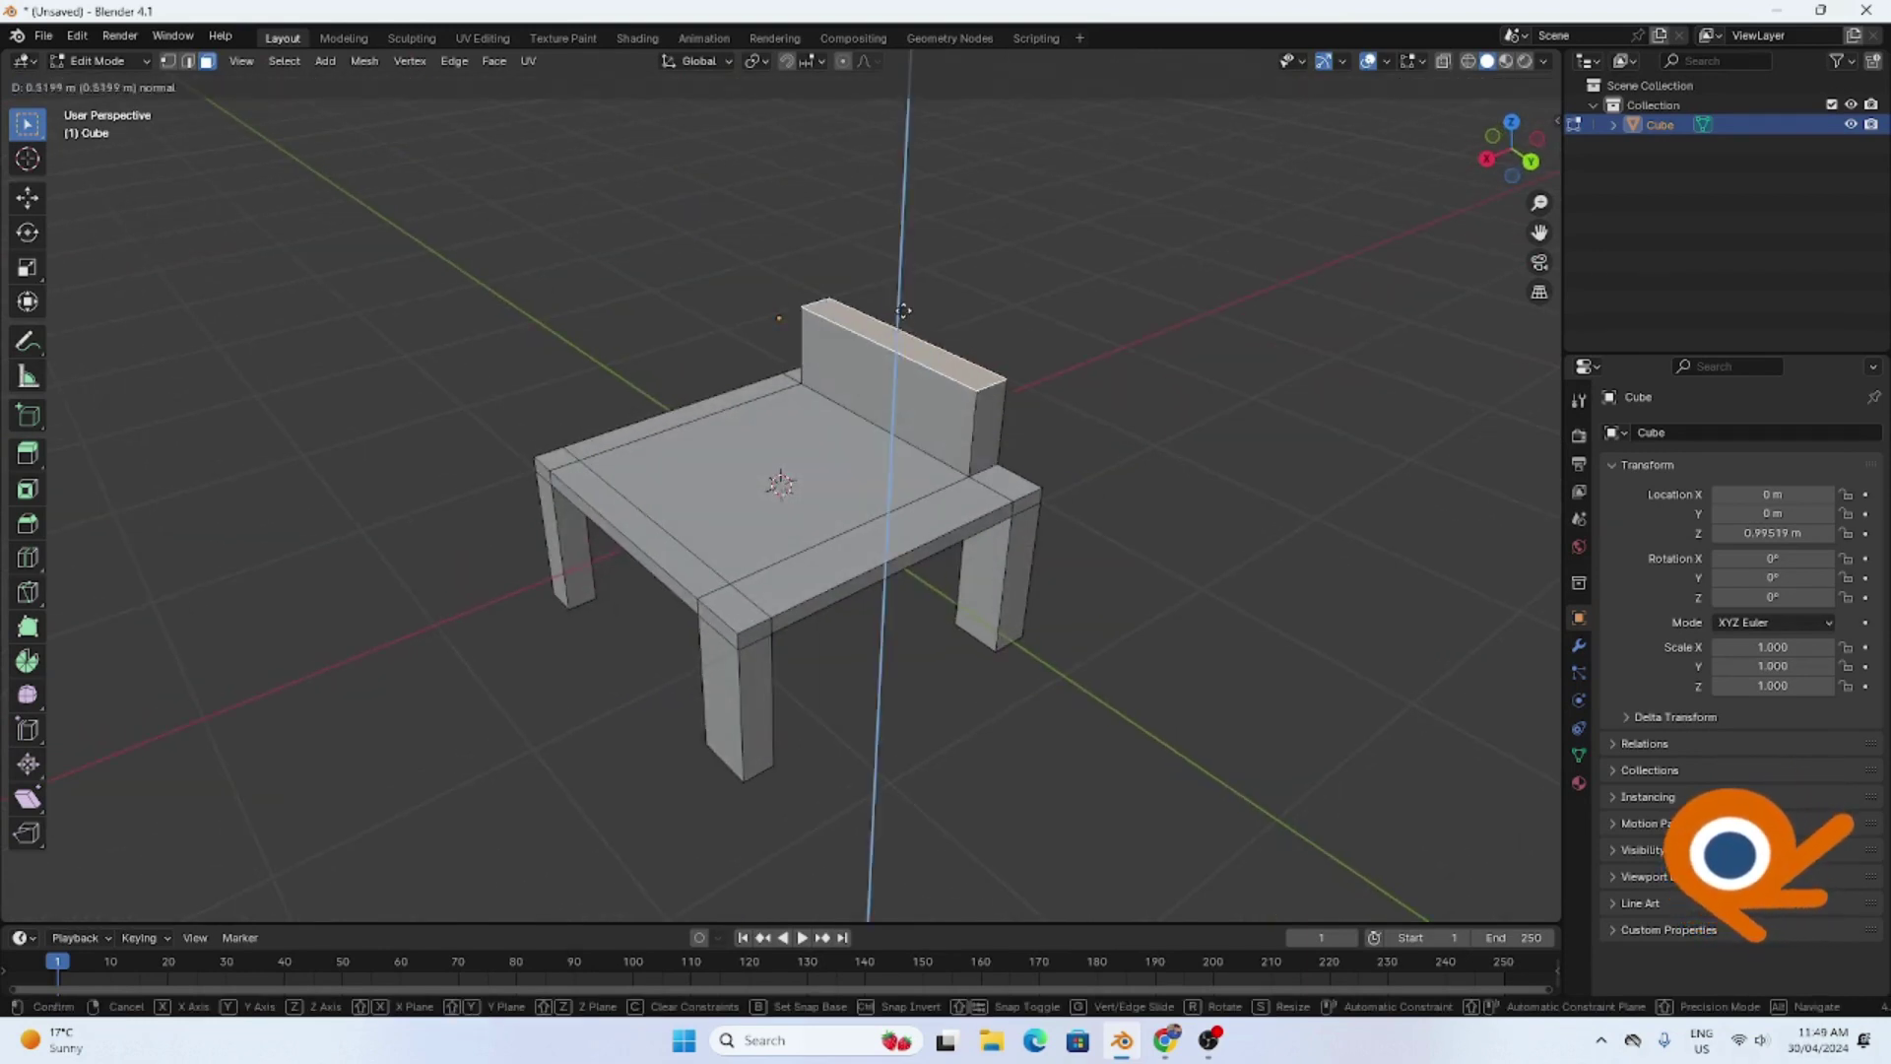
pyautogui.click(916, 200)
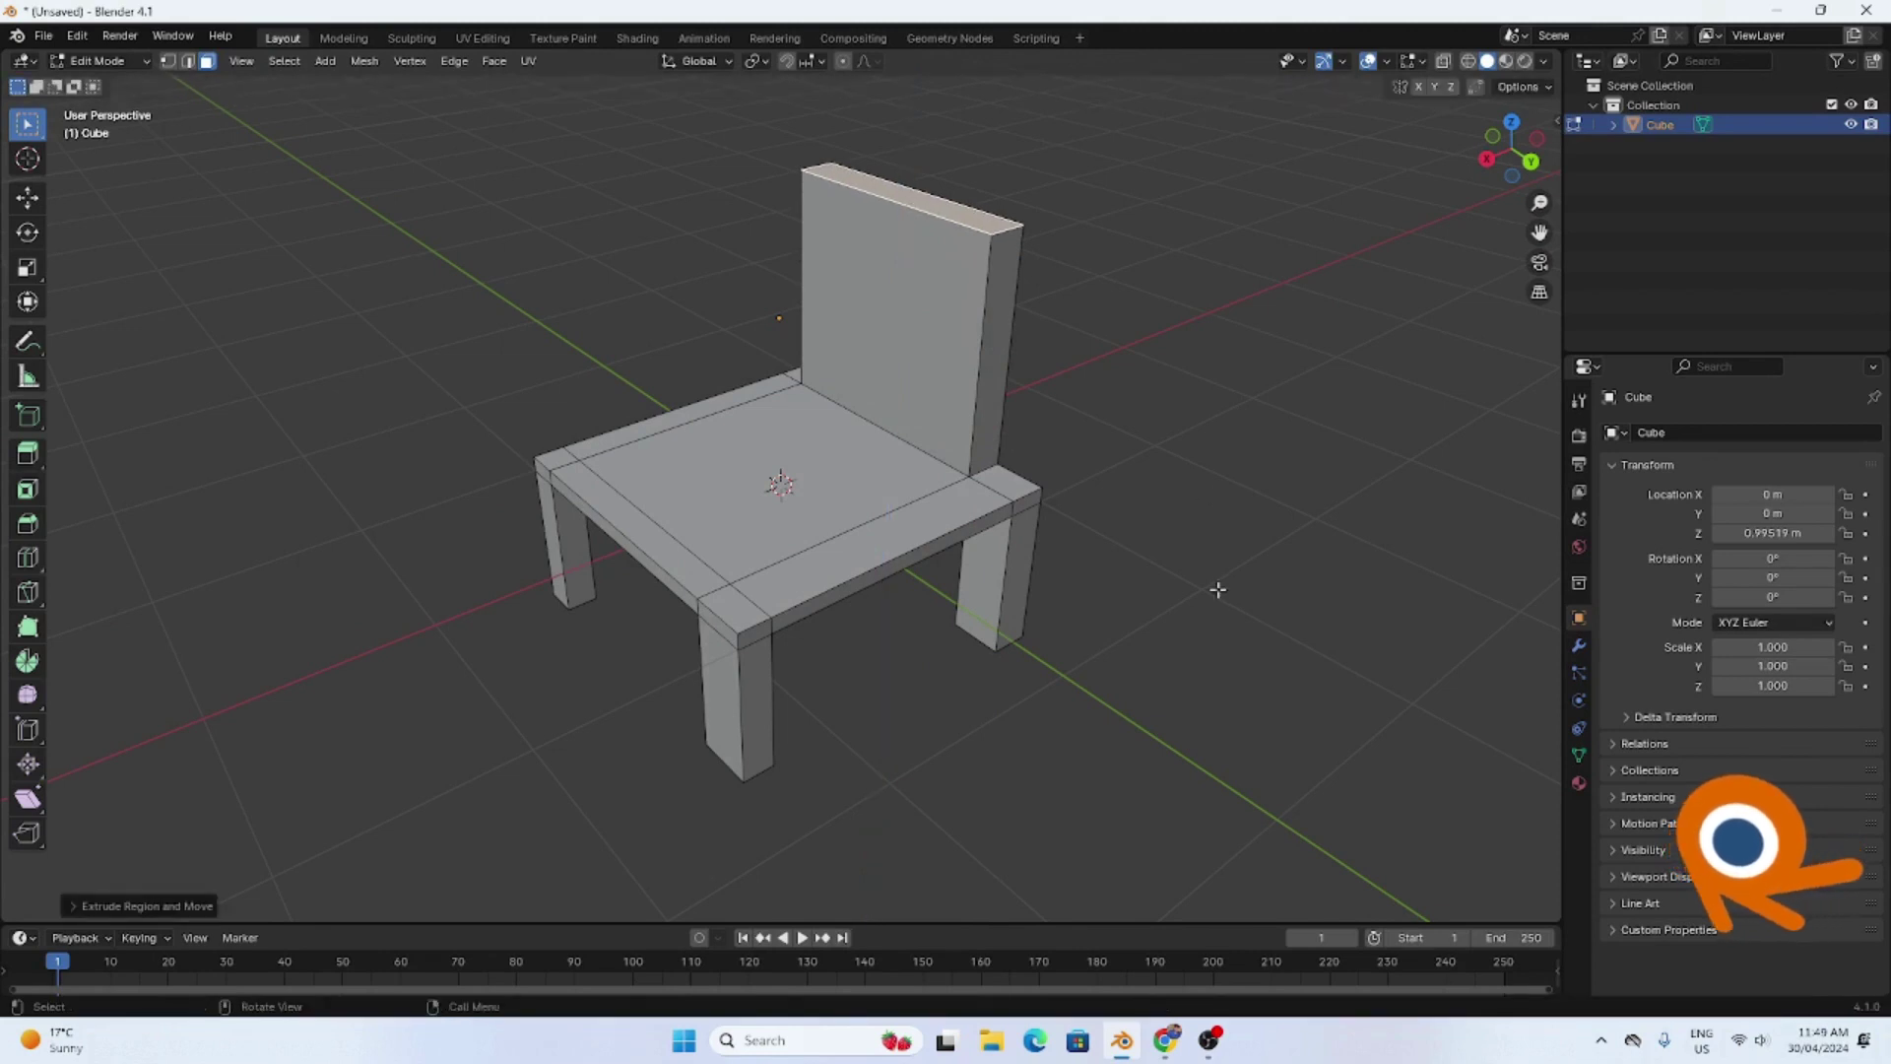
pyautogui.moveTo(1218, 589); pyautogui.dragTo(1326, 510, button='middle')
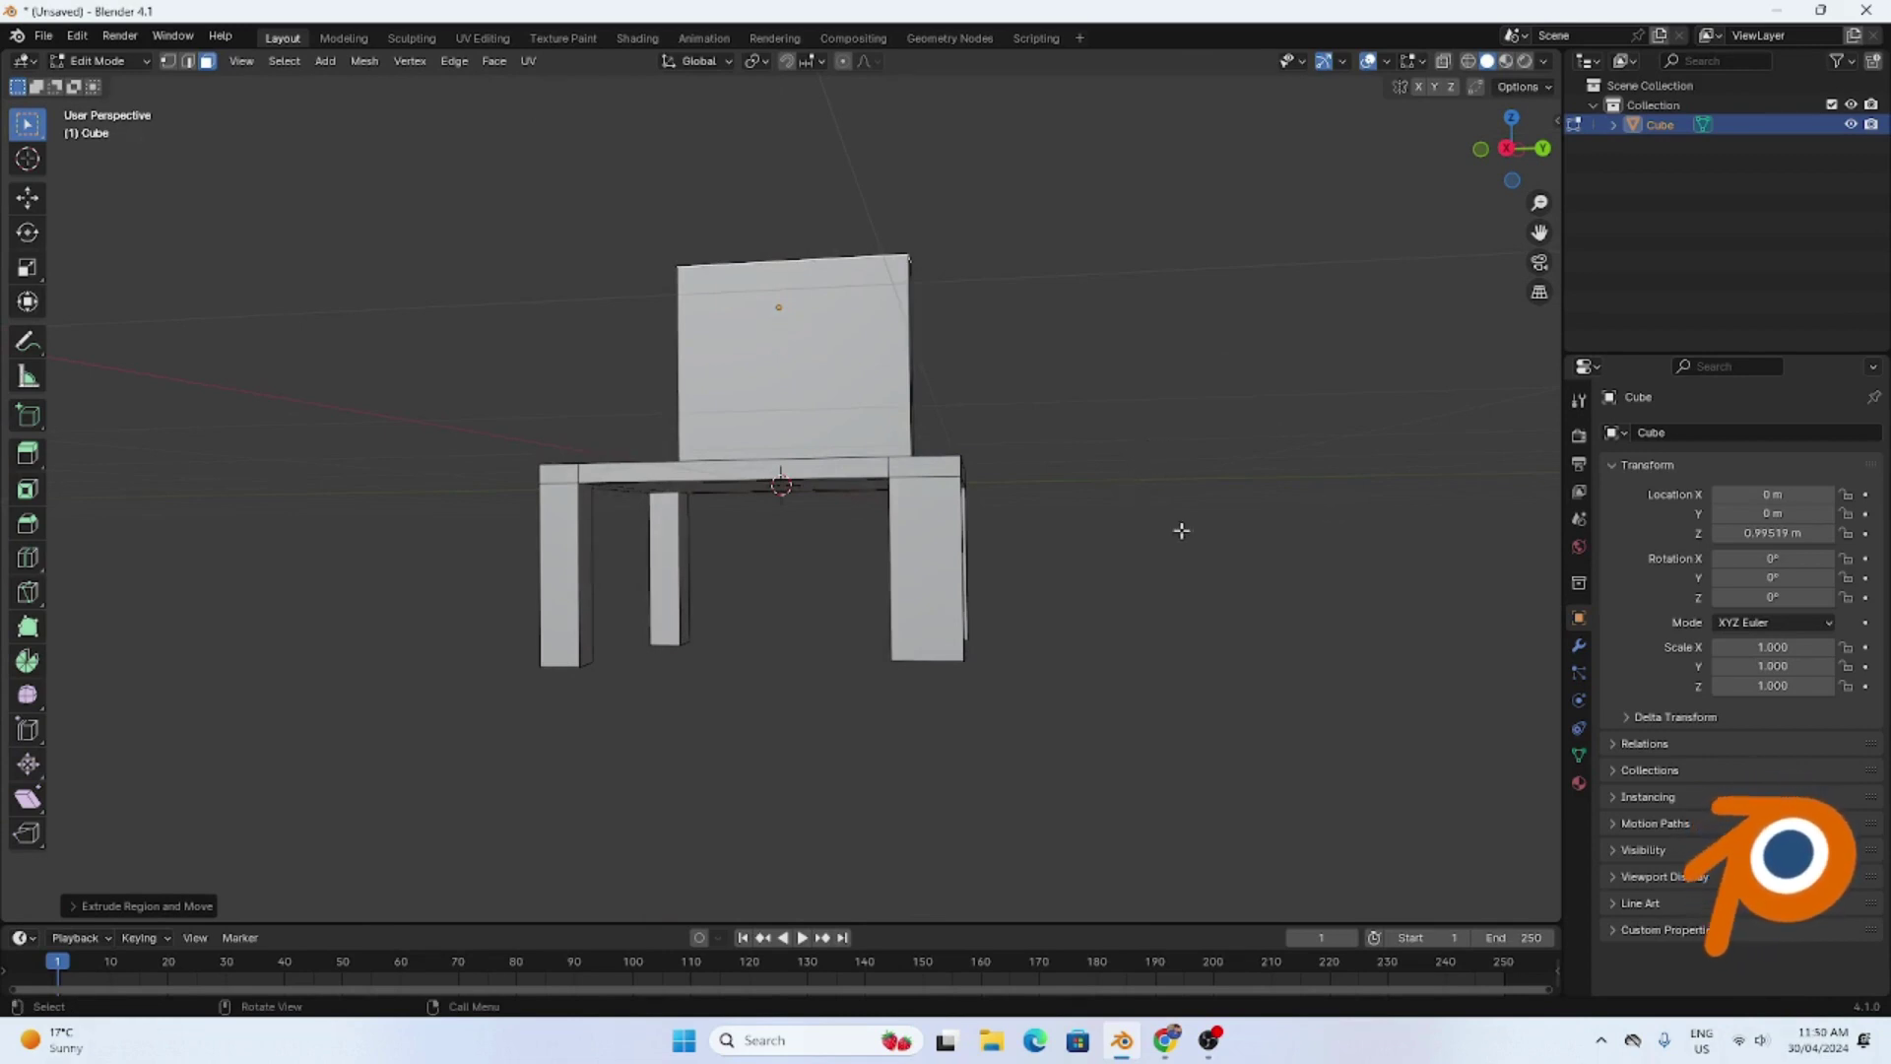
pyautogui.scroll(1, 754, 523)
pyautogui.scroll(-2, 753, 523)
pyautogui.scroll(4, 753, 523)
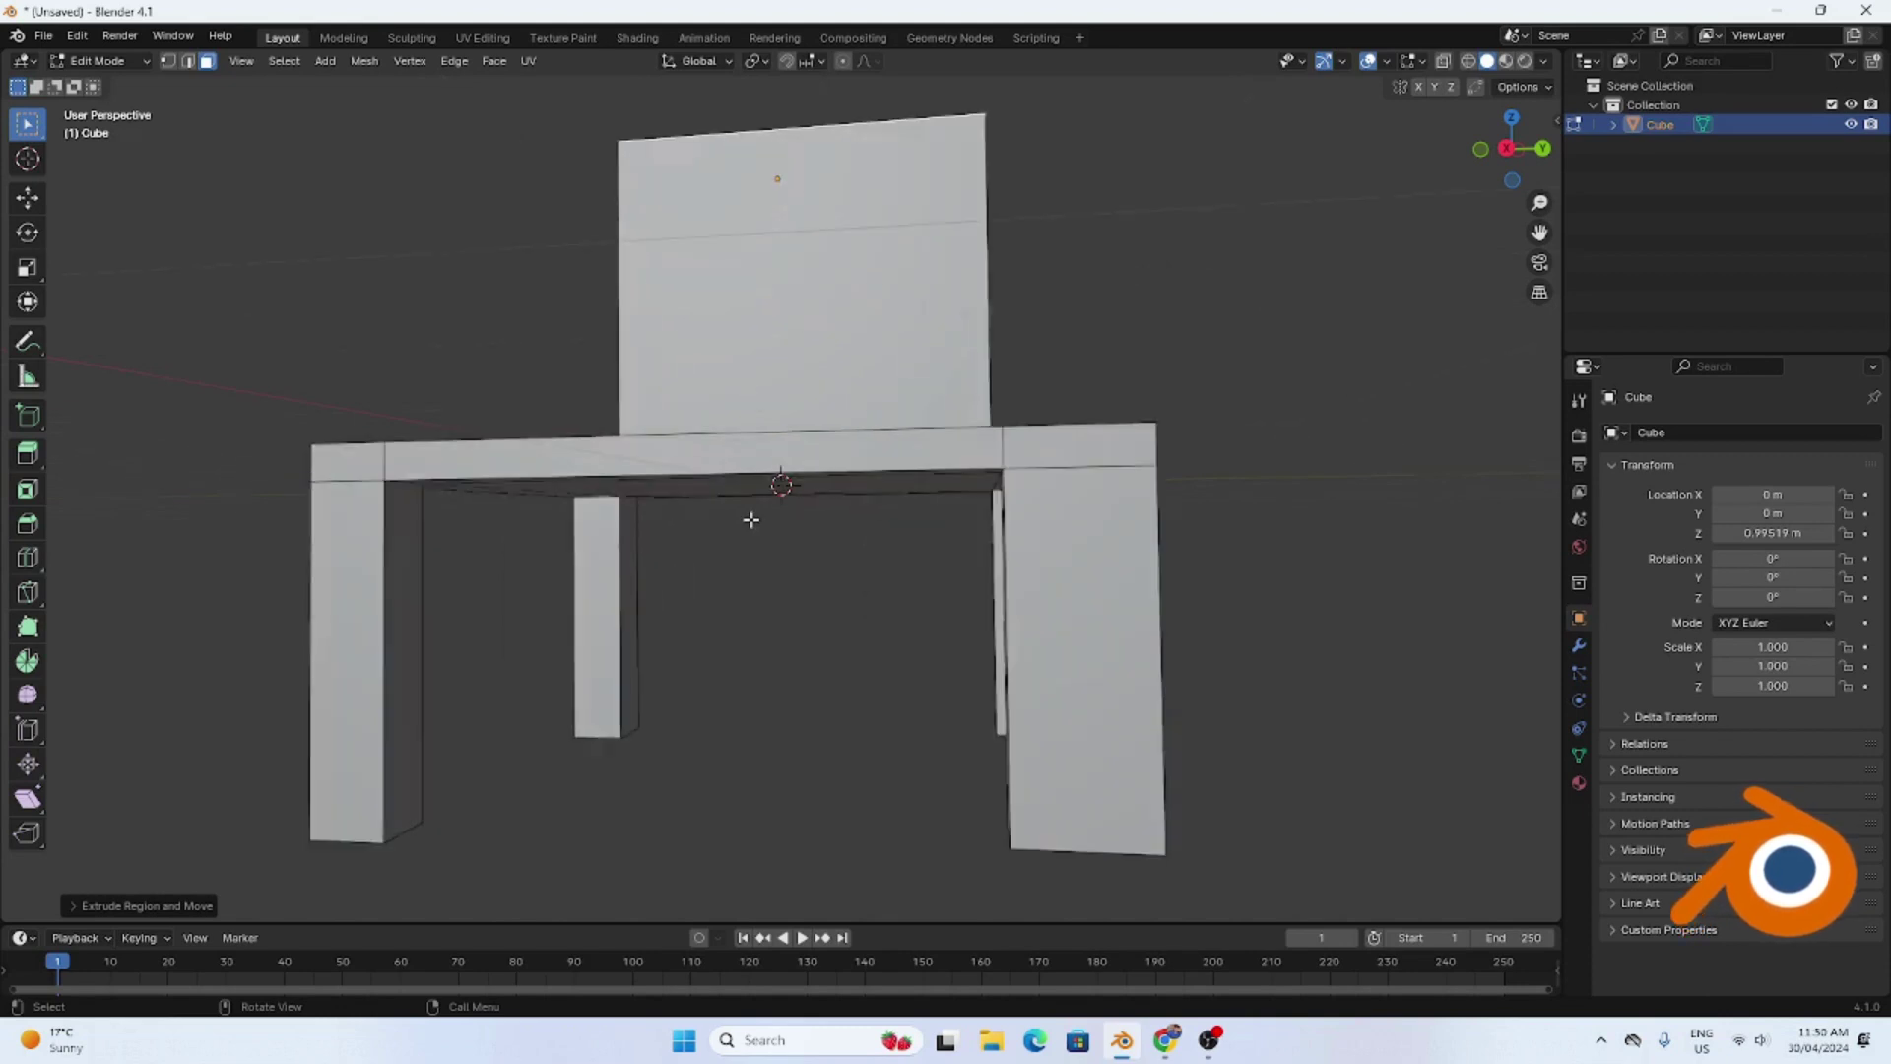
pyautogui.scroll(-2, 754, 523)
pyautogui.moveTo(754, 523); pyautogui.dragTo(822, 535, button='middle')
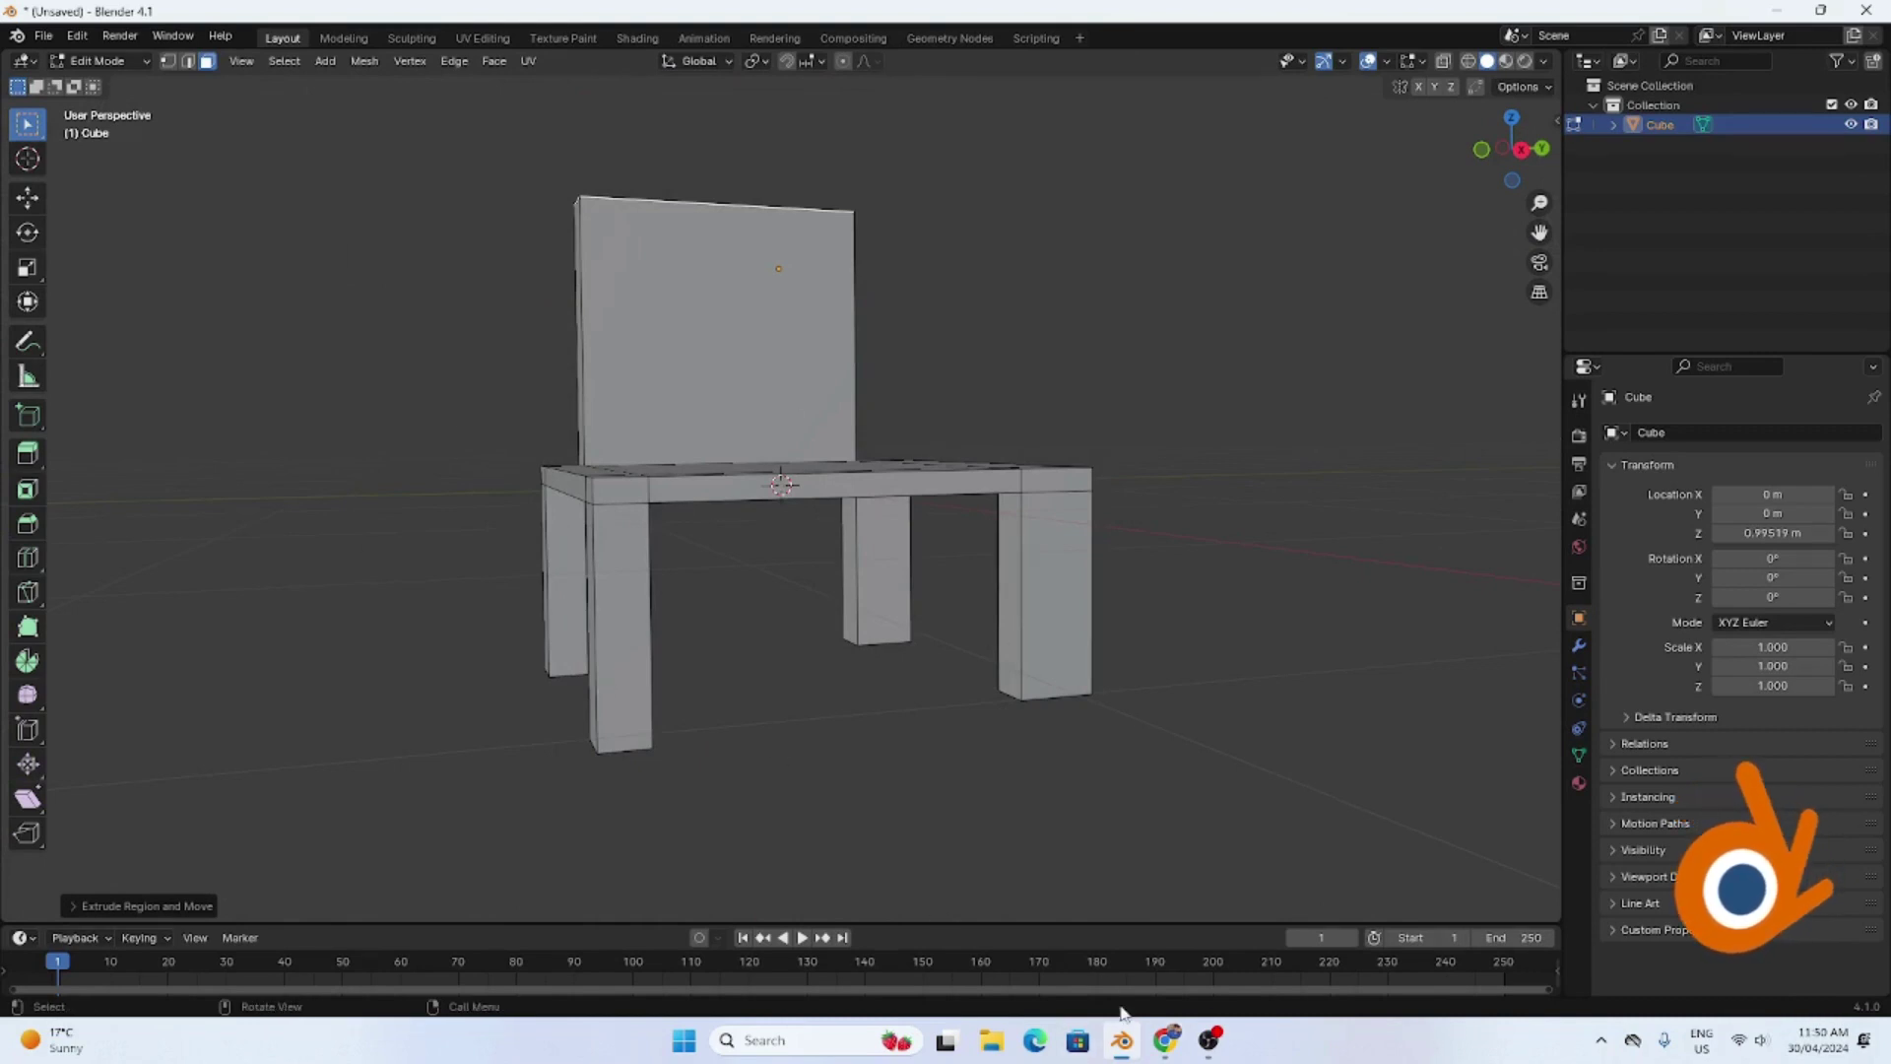
# - Bring the OBS window up over Blender from the taskbar
pyautogui.click(1212, 1046)
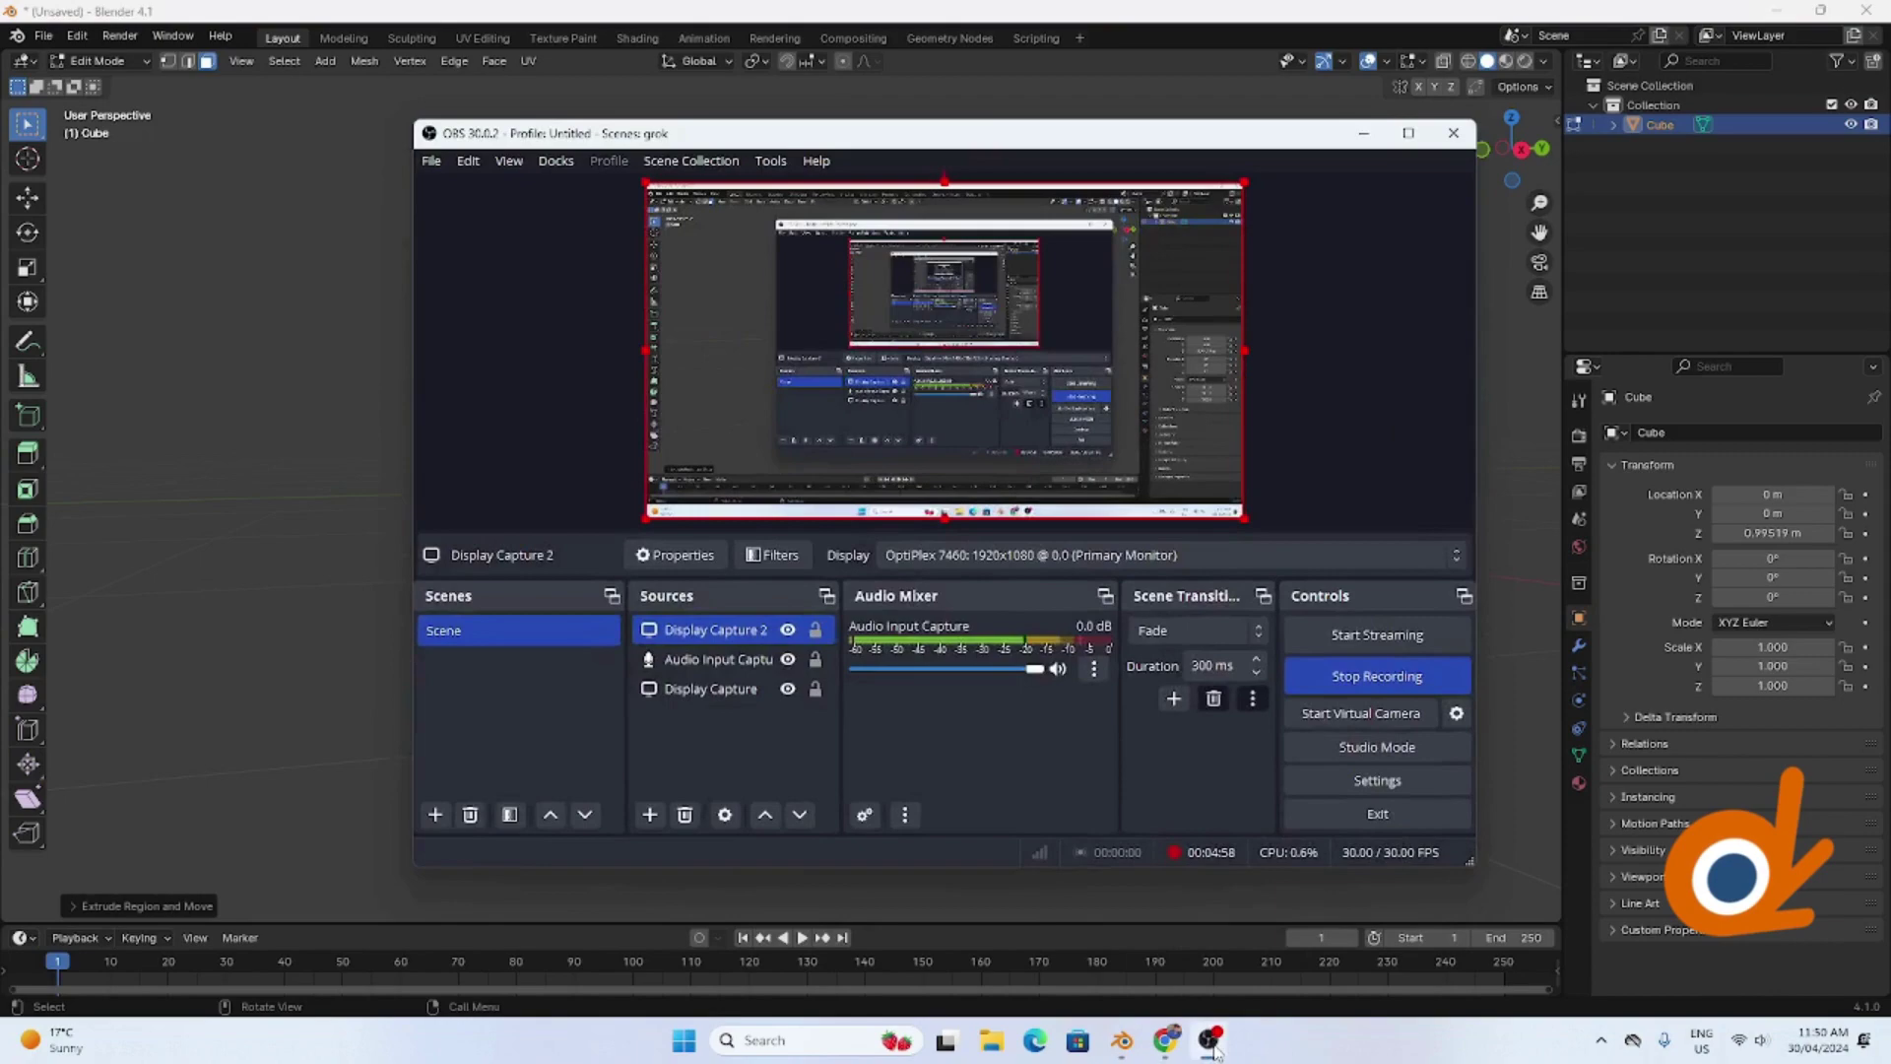
pyautogui.click(1220, 1047)
pyautogui.click(1214, 1044)
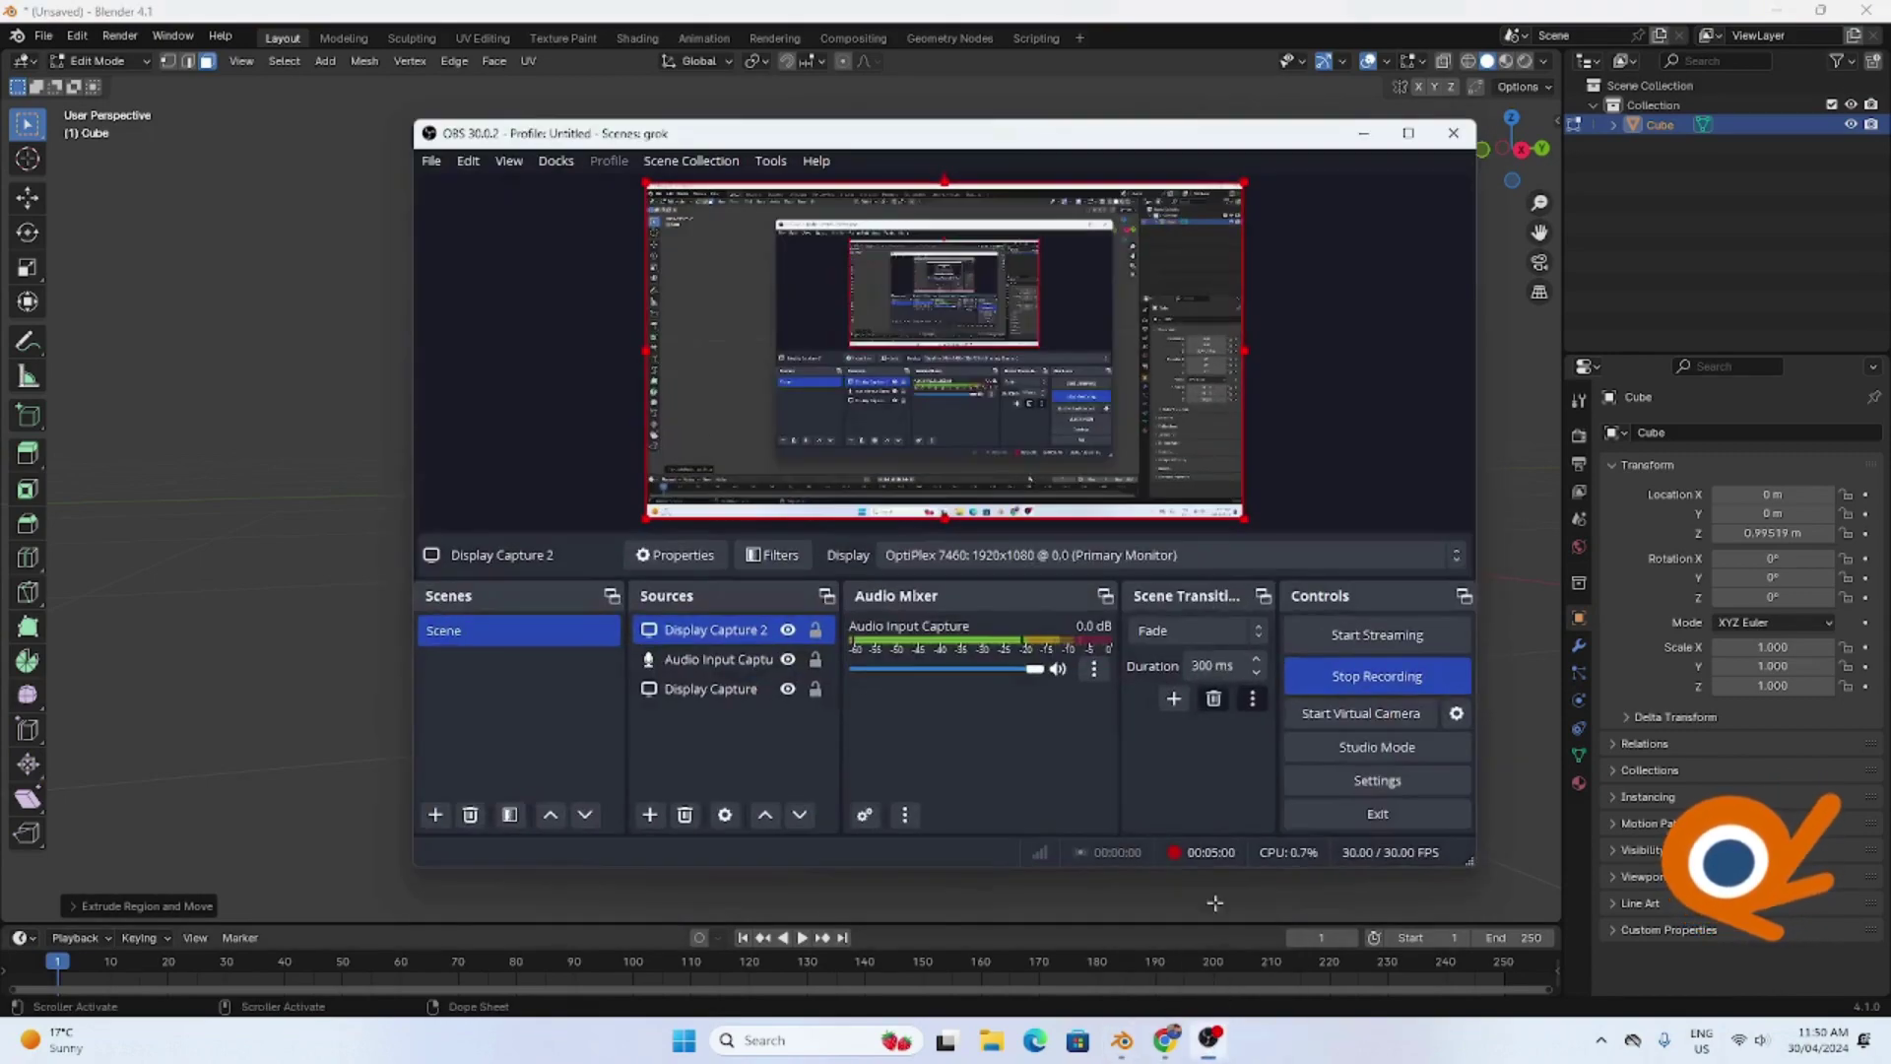